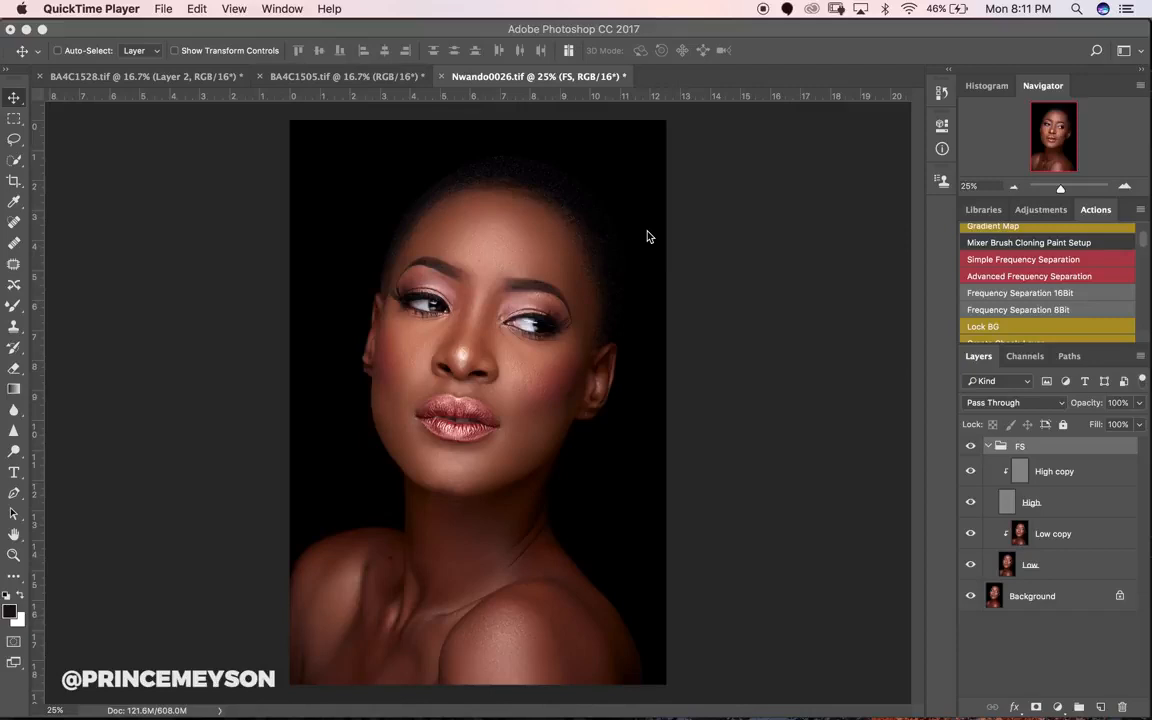
Collapse the FS layer group.
{"action": "left_click", "coordinate": [990, 450]}
{"action": "left_click", "coordinate": [989, 450]}
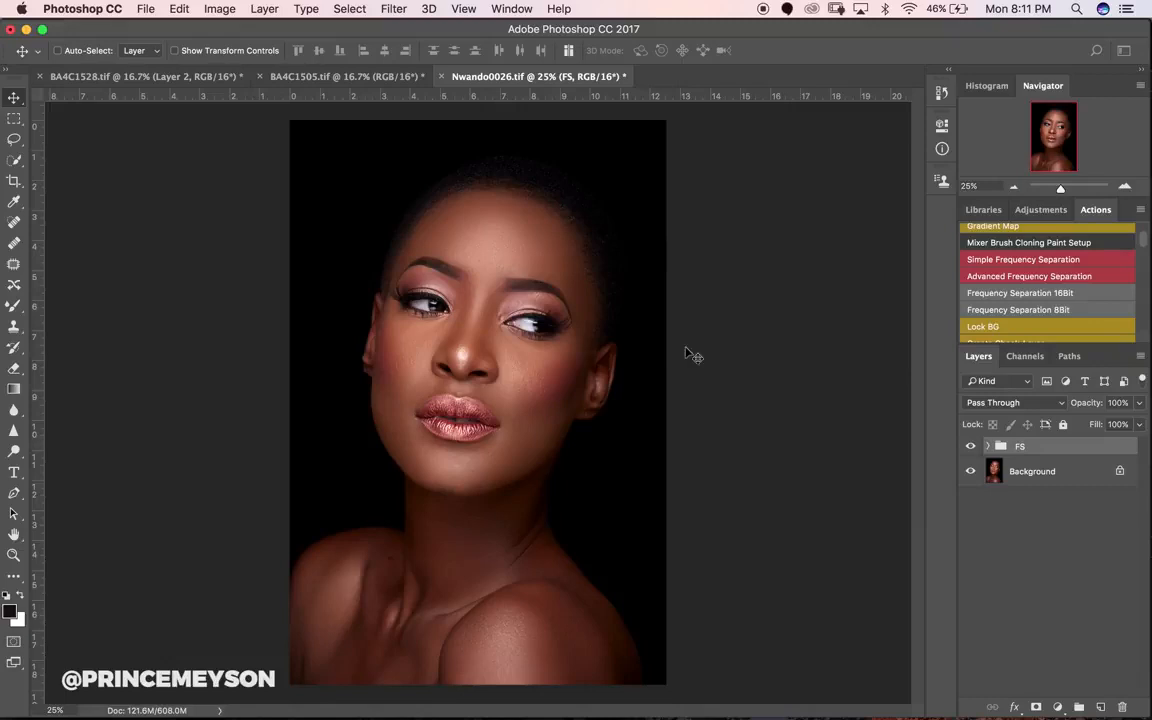
{"action": "left_click", "coordinate": [14, 452]}
{"action": "right_click", "coordinate": [14, 455]}
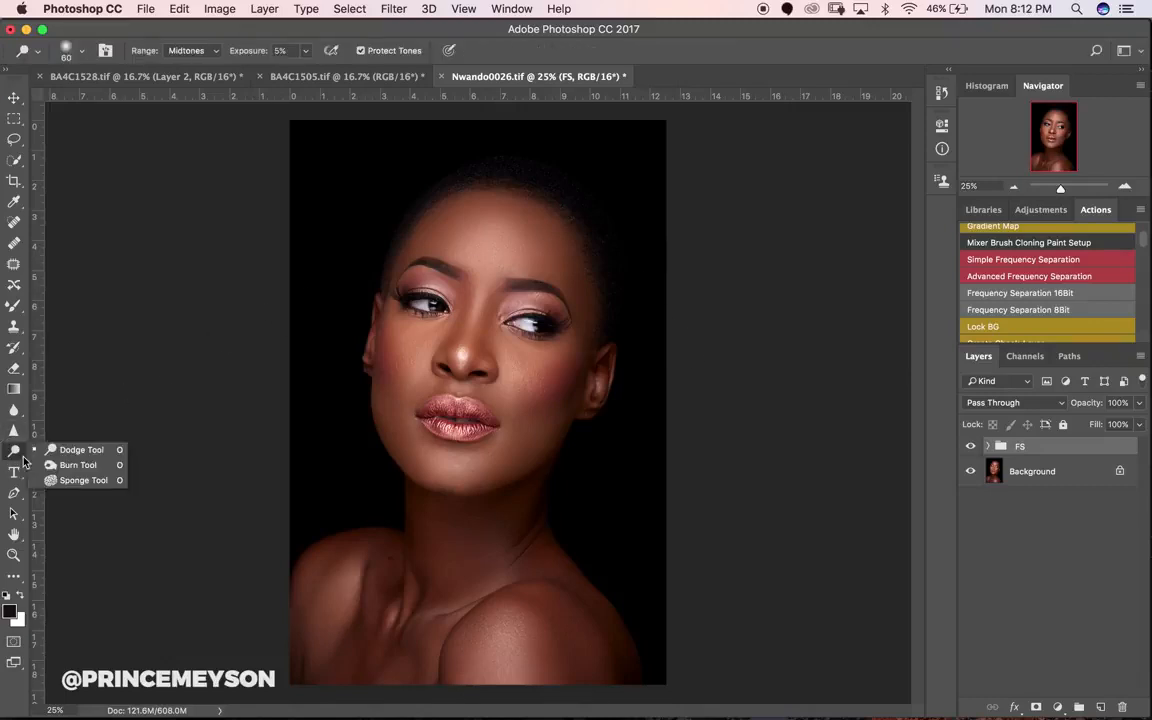
{"action": "left_click", "coordinate": [16, 456]}
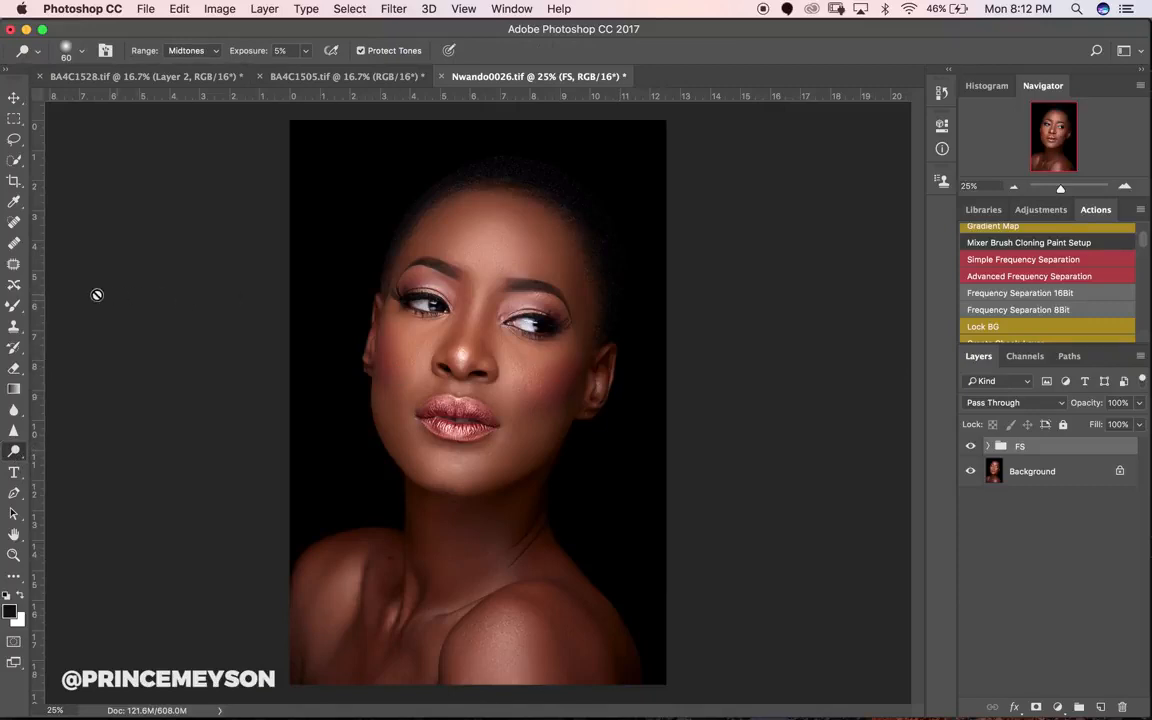
{"action": "left_click", "coordinate": [14, 305]}
{"action": "right_click", "coordinate": [14, 305]}
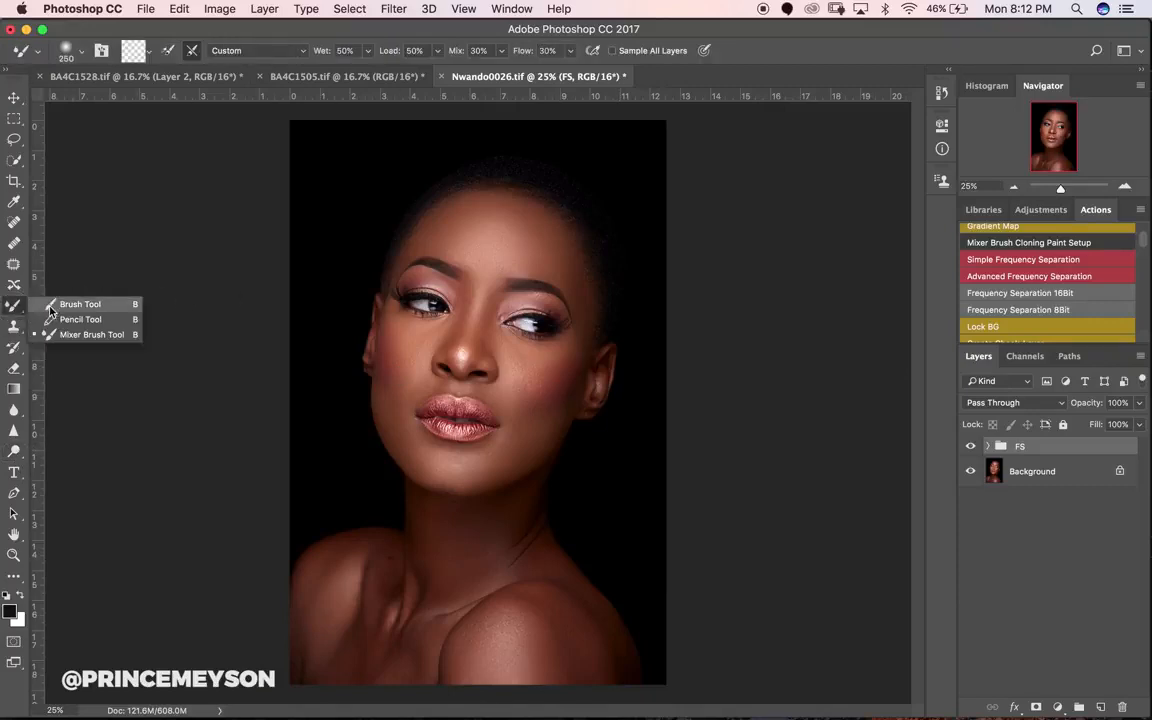
{"action": "left_click", "coordinate": [106, 222]}
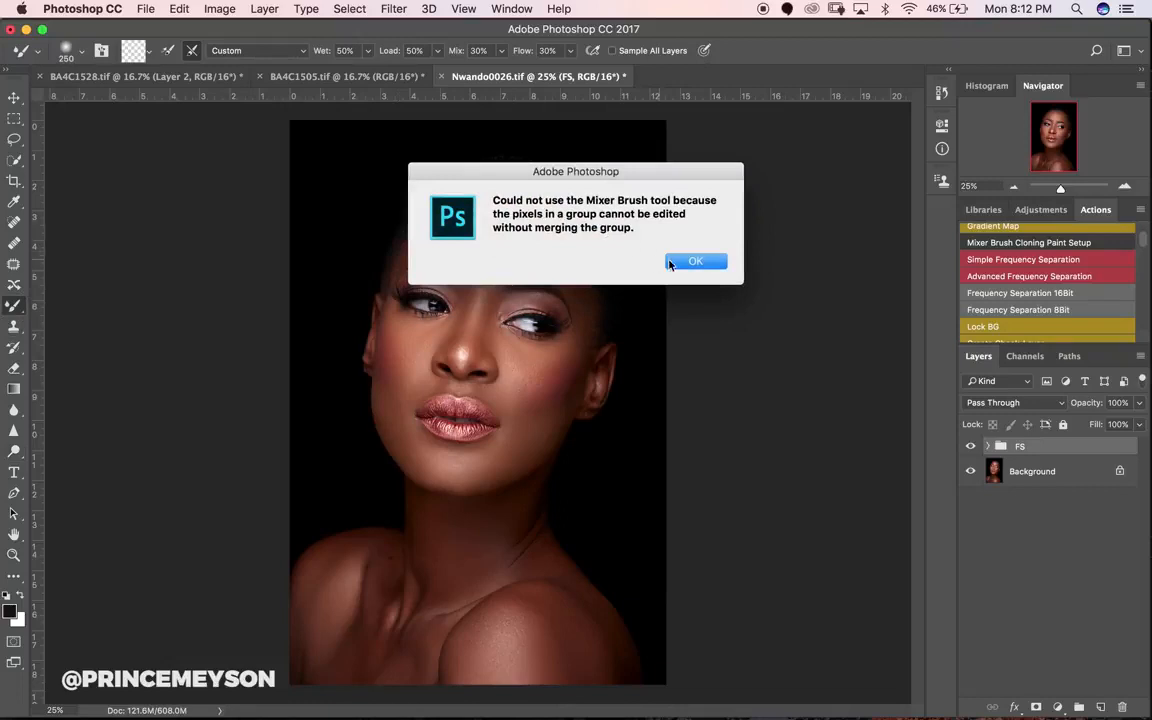
{"action": "key", "text": "Return"}
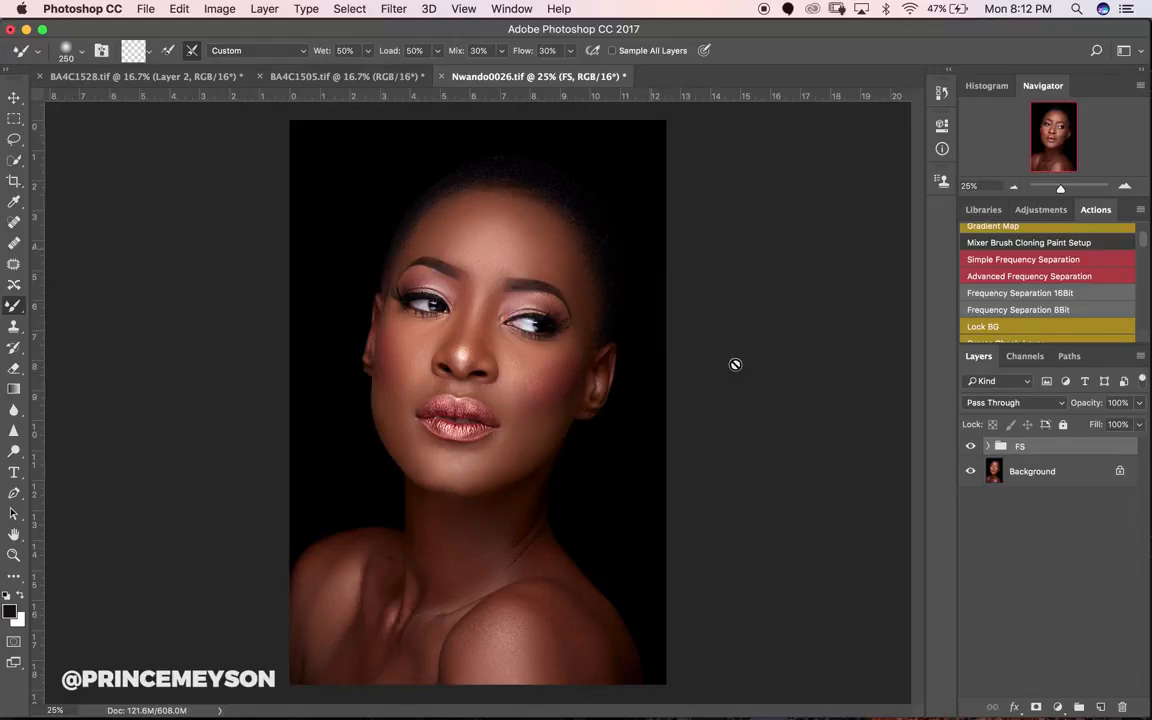
{"action": "left_click", "coordinate": [18, 454]}
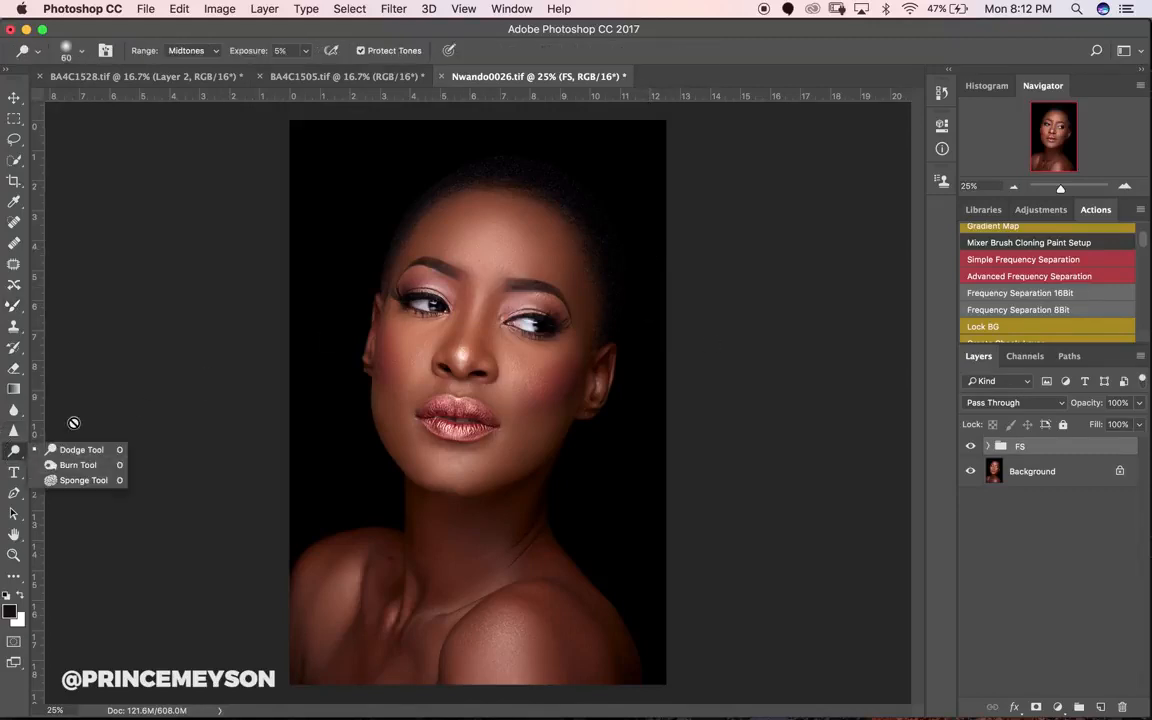
{"action": "left_click", "coordinate": [80, 360]}
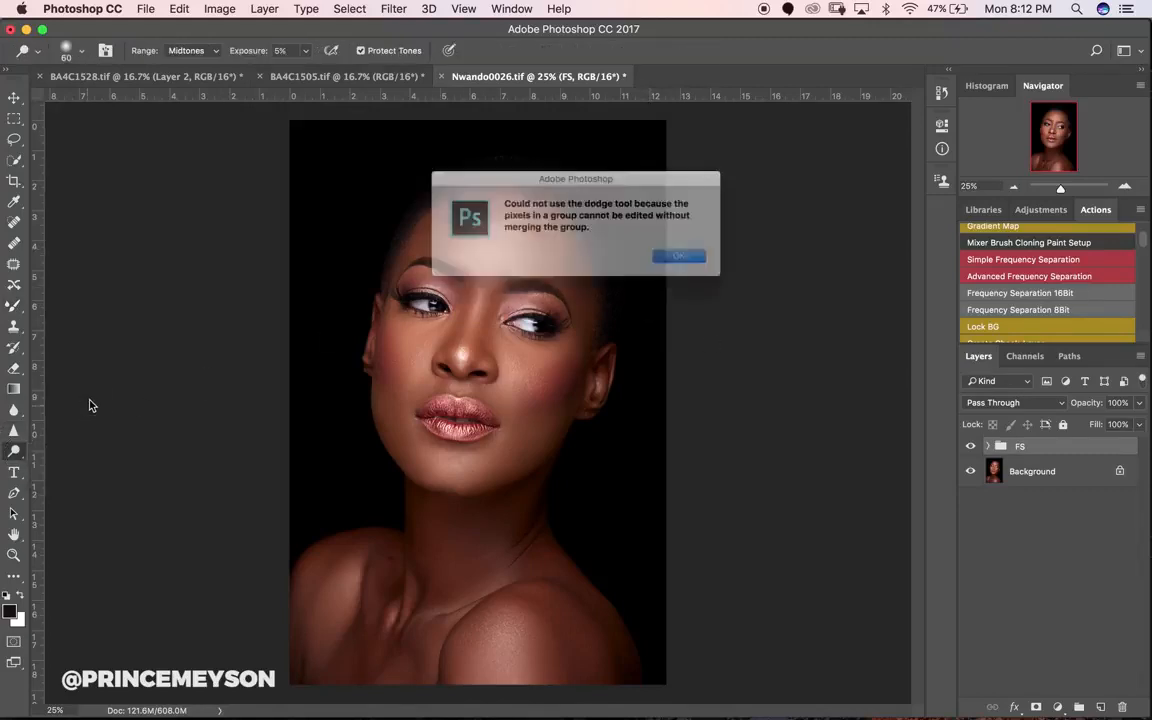
{"action": "left_click", "coordinate": [692, 261]}
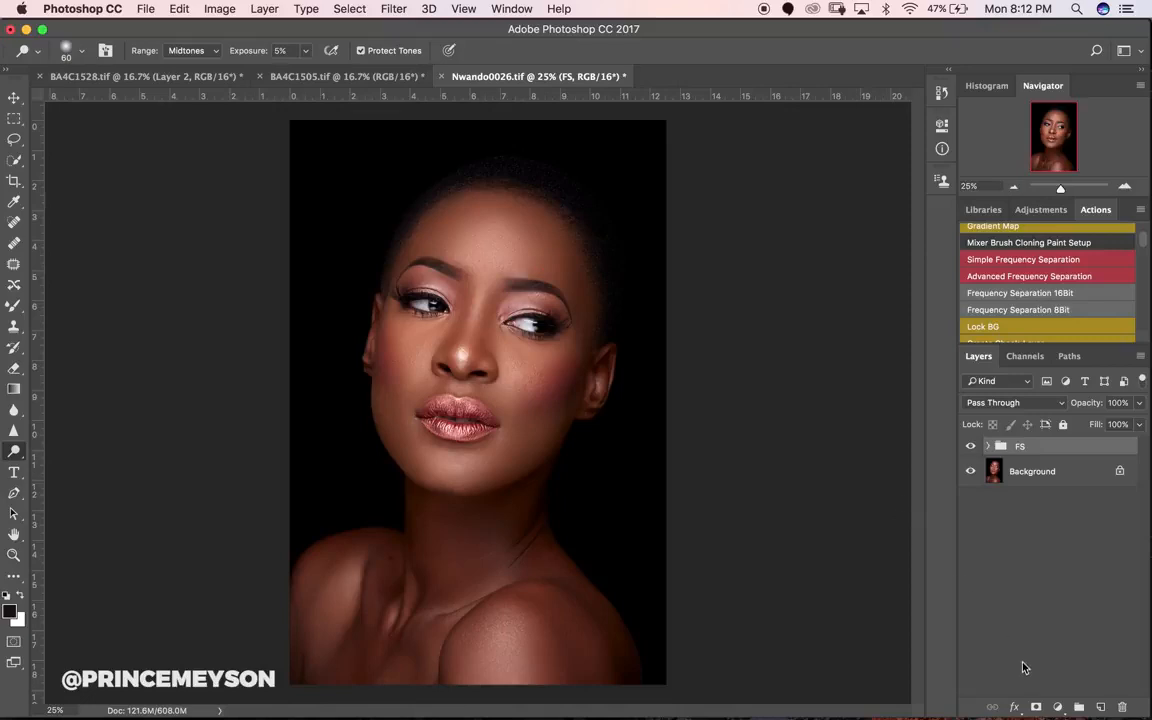
Add a Curves adjustment layer above the FS group and rename it Dodge.
{"action": "left_click", "coordinate": [1057, 707]}
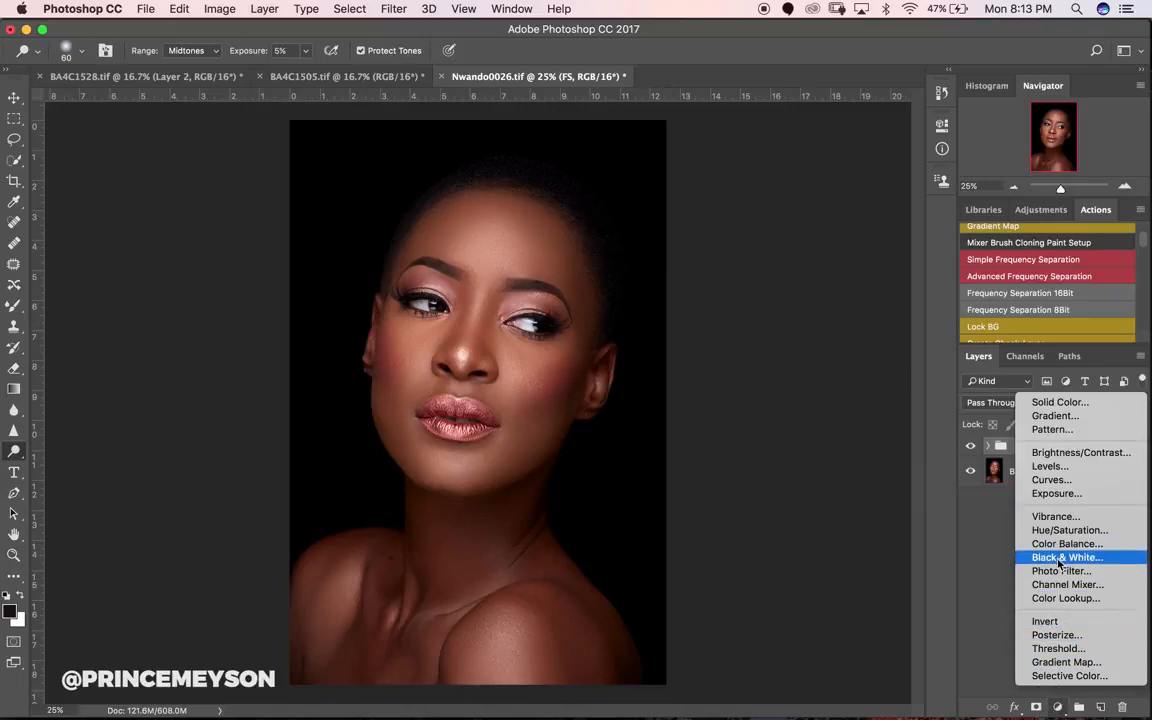
{"action": "left_click", "coordinate": [1058, 480]}
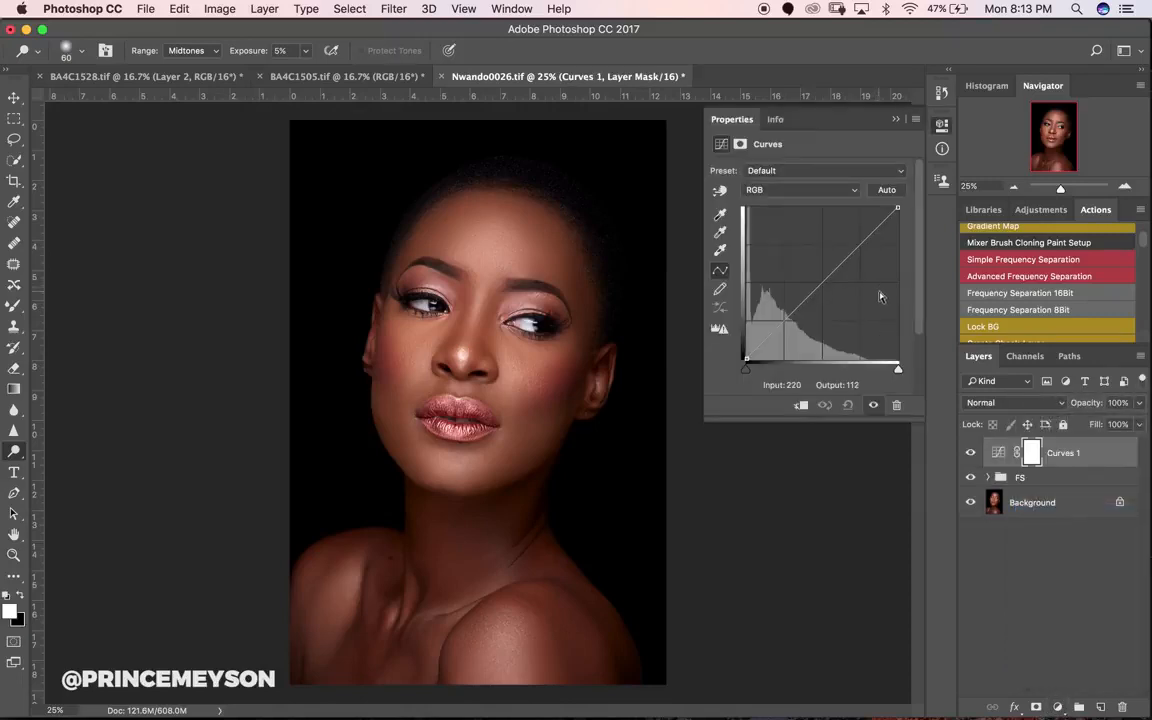
{"action": "left_click", "coordinate": [896, 120]}
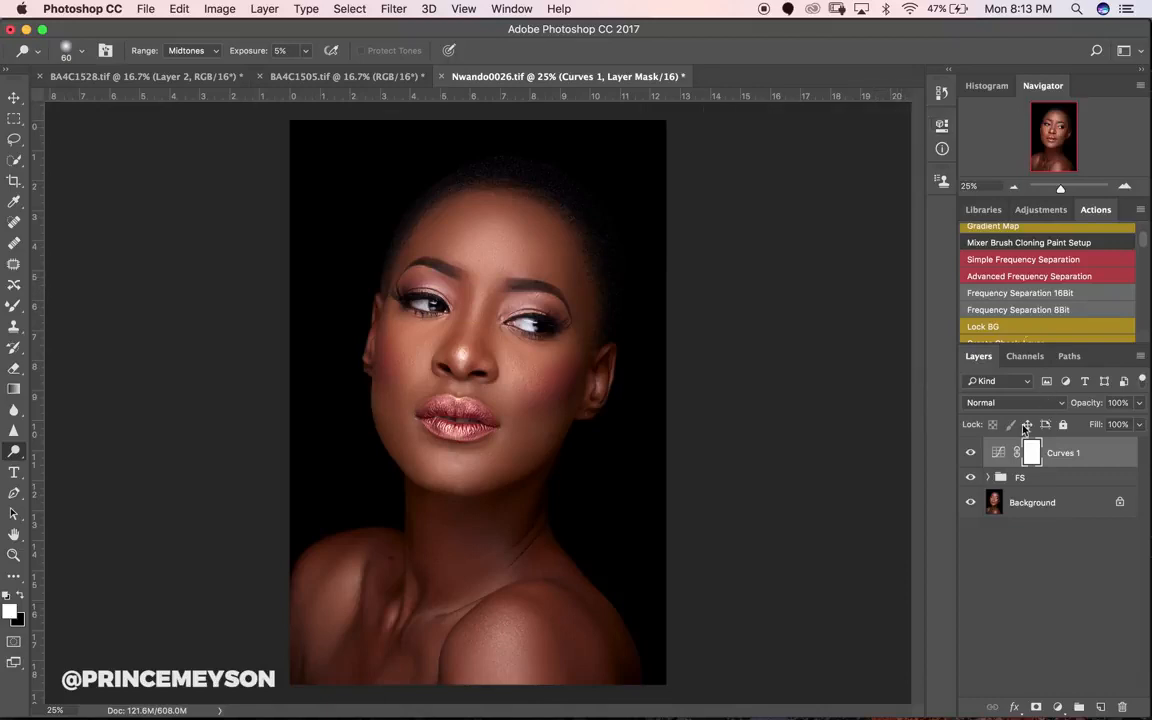
{"action": "double_click", "coordinate": [1063, 453]}
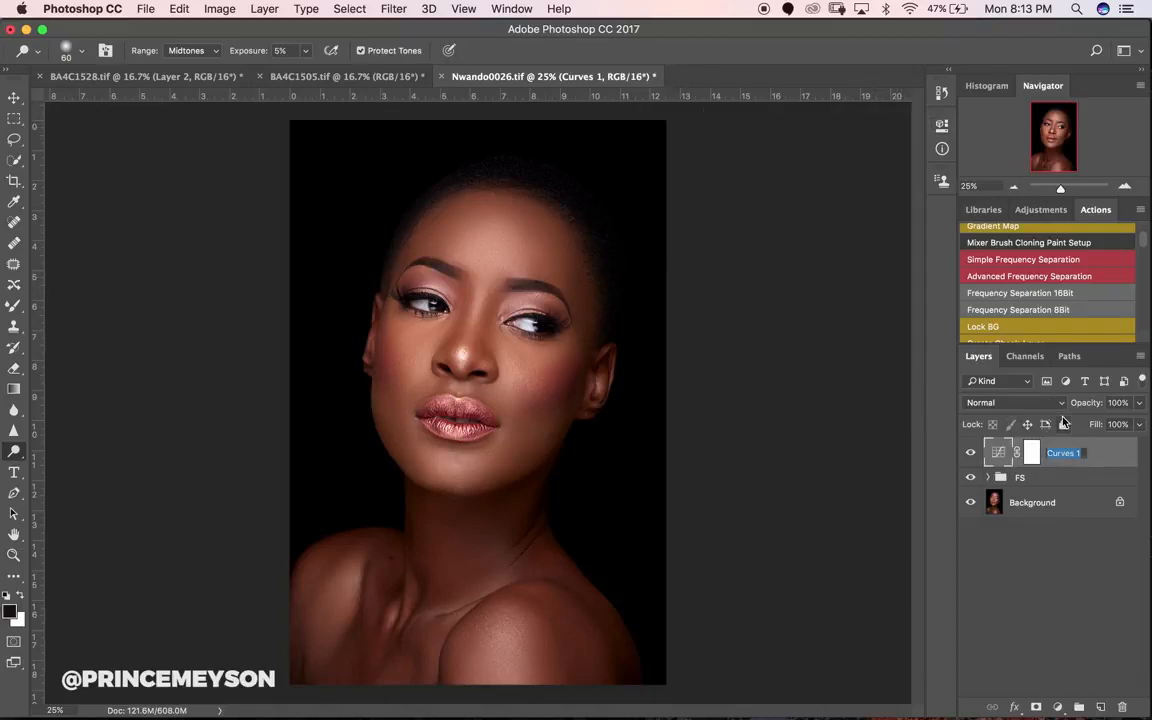
{"action": "type", "text": "Dodge"}
{"action": "key", "text": "Return"}
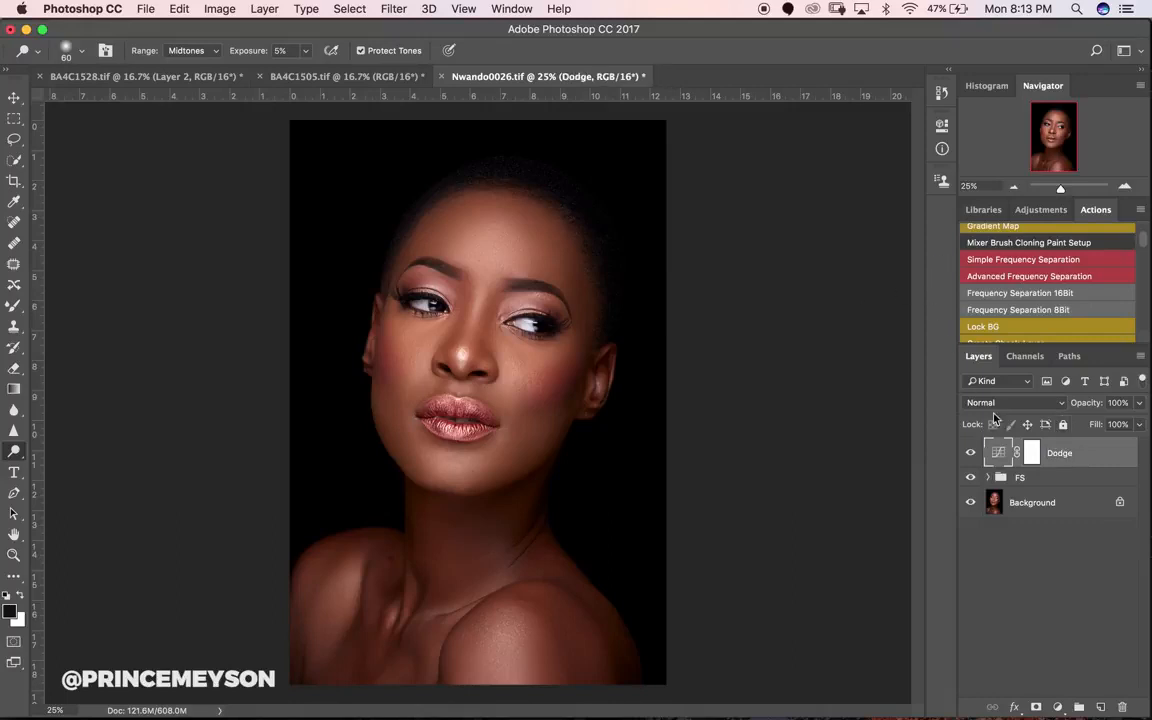
Set the Dodge layer's blend mode to Screen and invert its layer mask to black.
{"action": "left_click", "coordinate": [998, 404]}
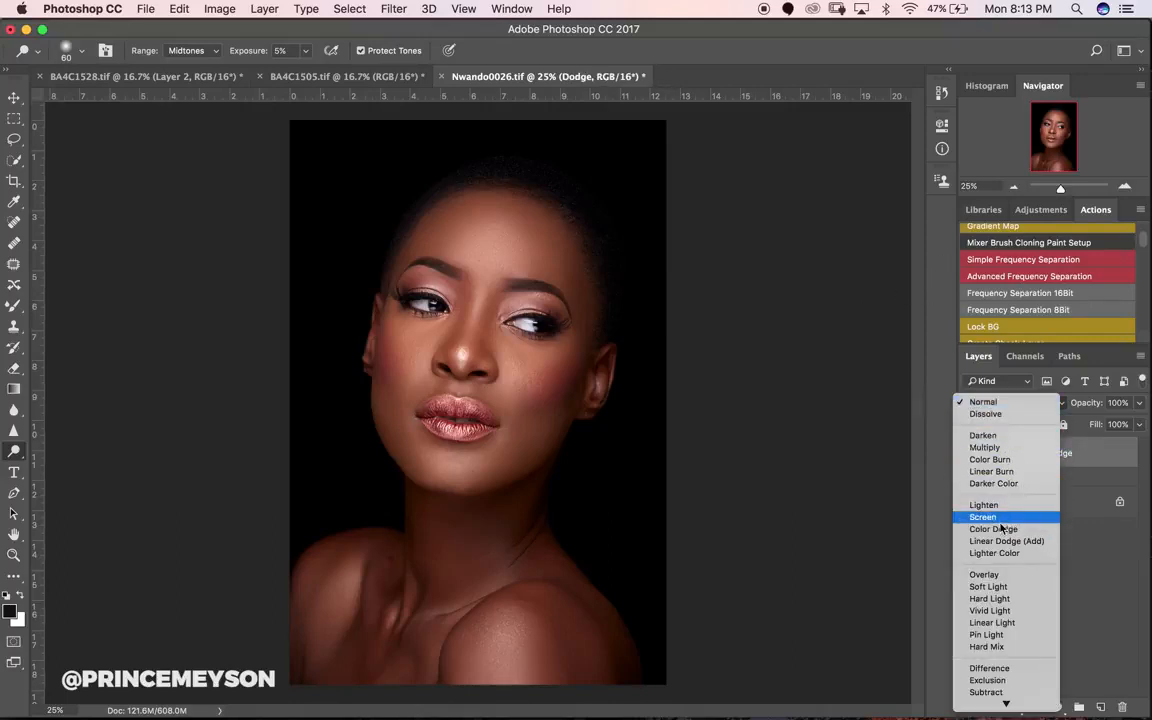
{"action": "left_click", "coordinate": [1001, 526]}
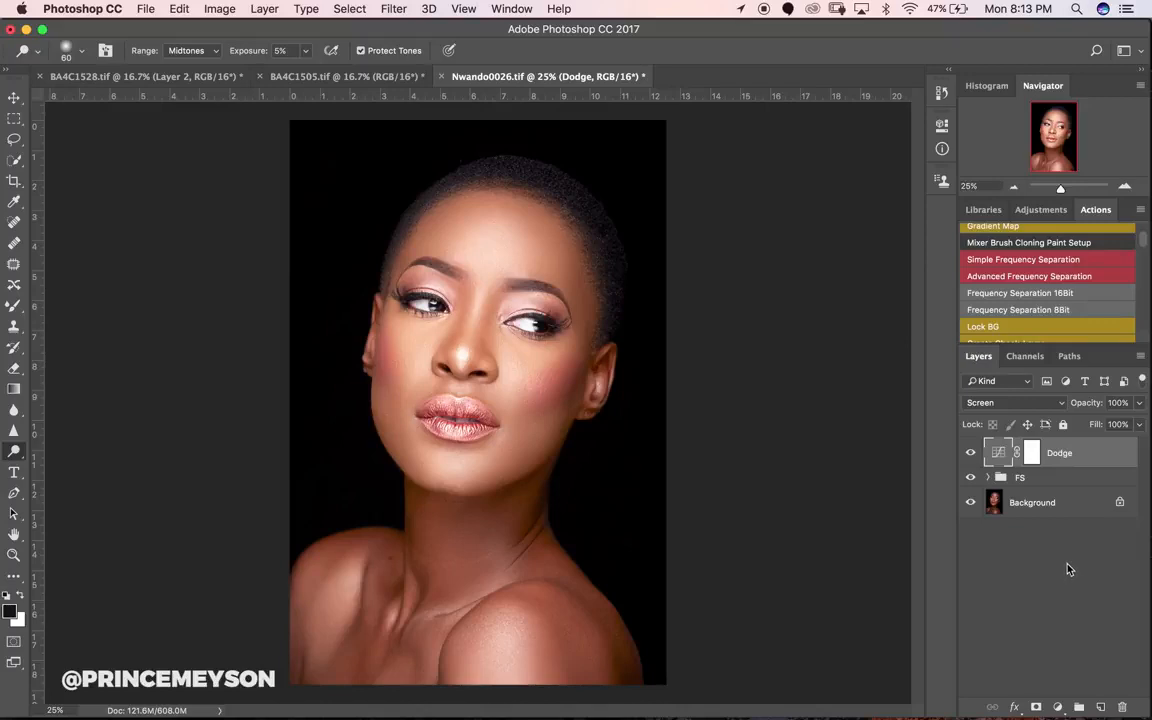
{"action": "left_click", "coordinate": [1030, 453]}
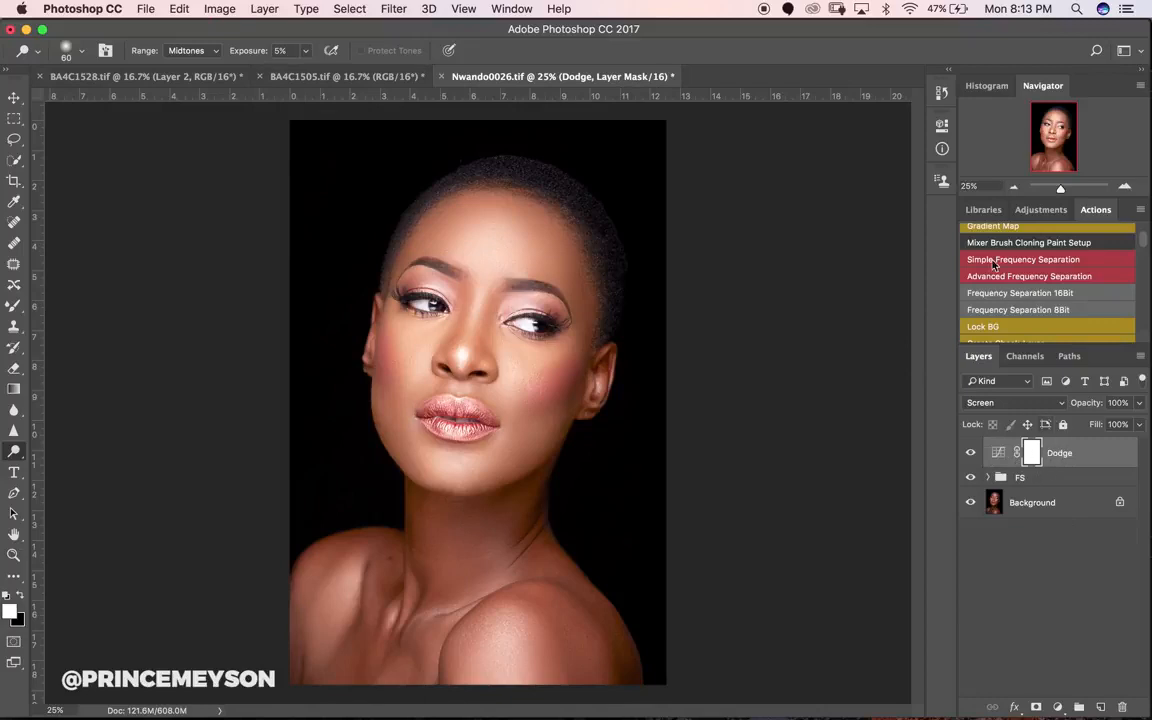
{"action": "left_click", "coordinate": [941, 95]}
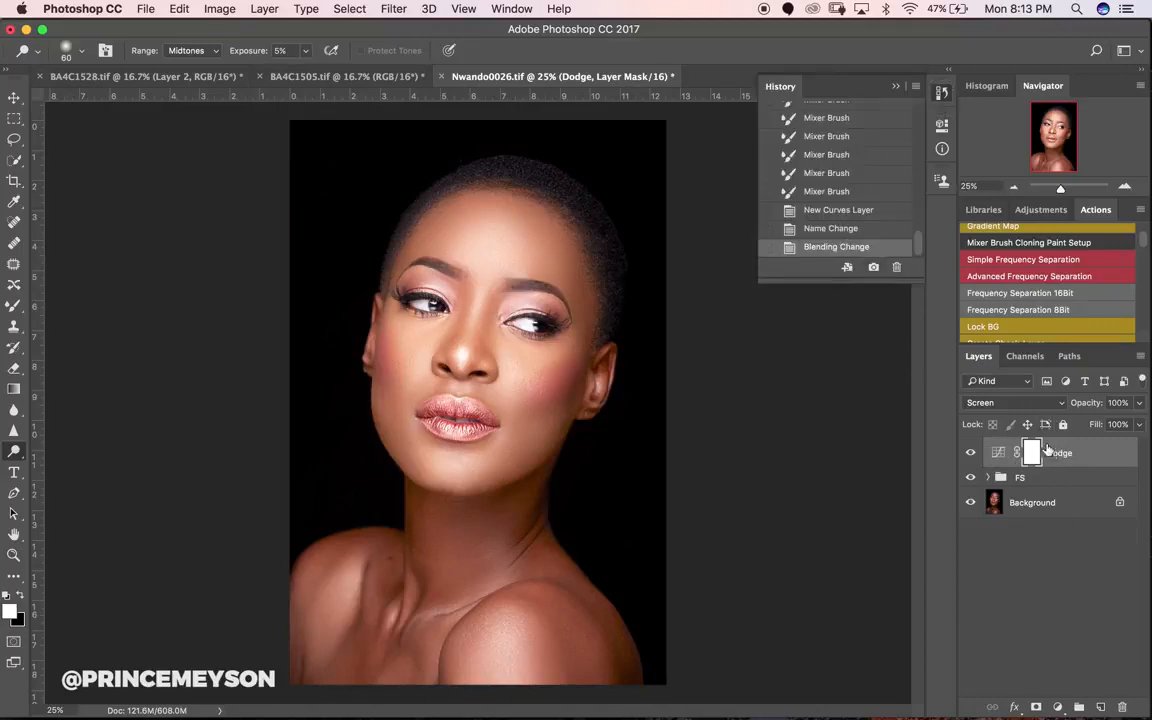
{"action": "left_click", "coordinate": [941, 96]}
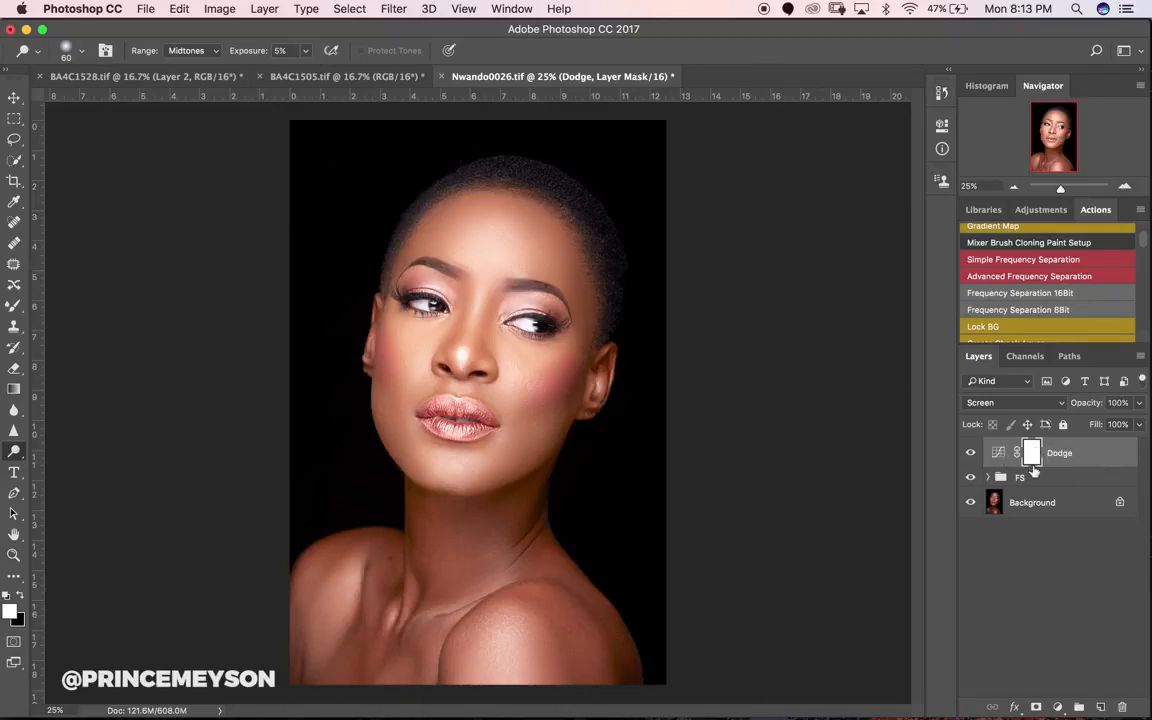
{"action": "key", "text": "super+i"}
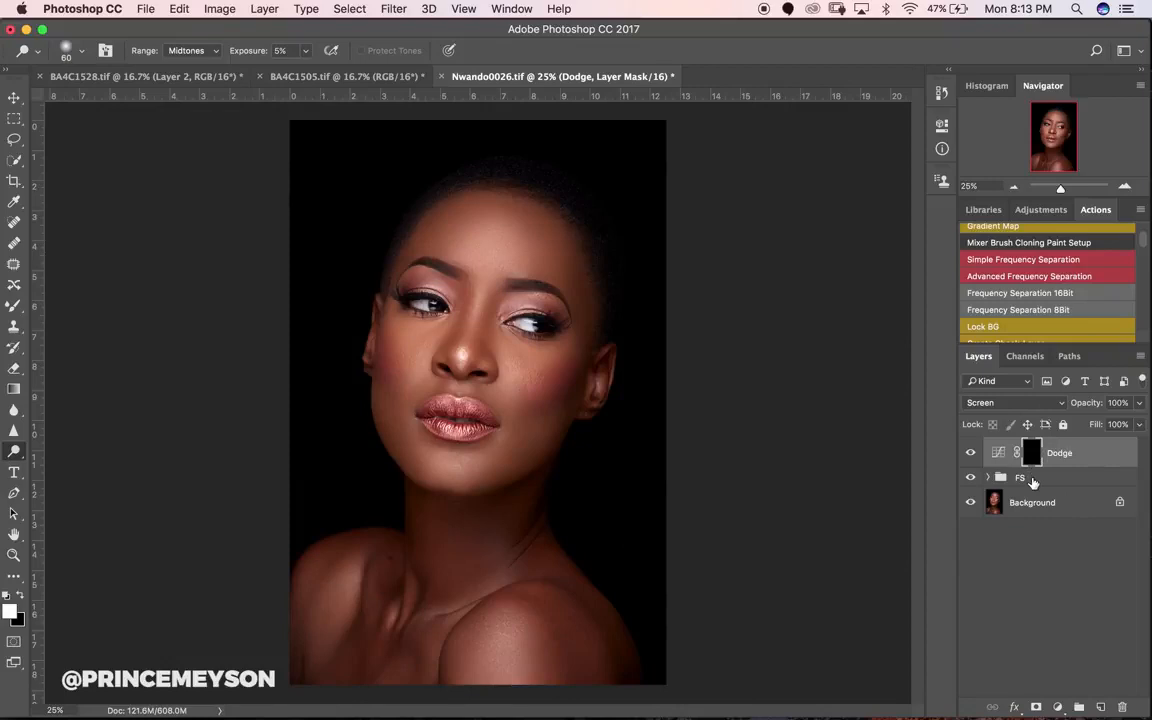
Add a second Curves adjustment layer above the Dodge layer and rename it Burn.
{"action": "left_click", "coordinate": [1057, 707]}
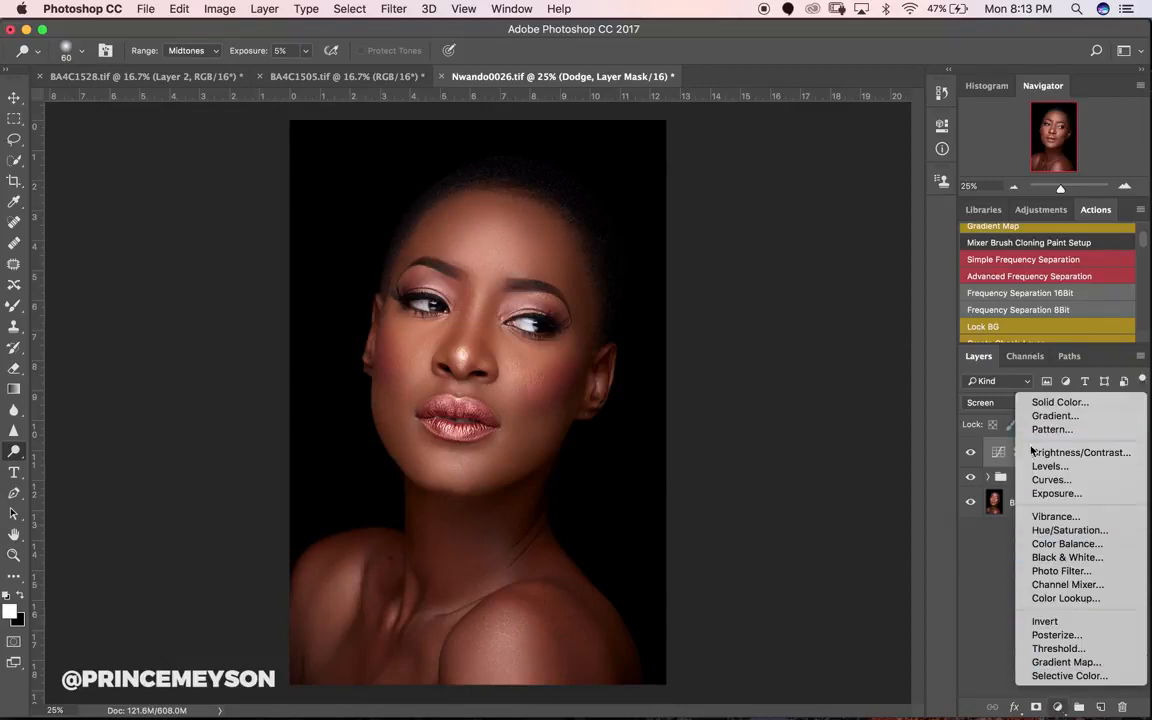
{"action": "left_click", "coordinate": [1050, 479]}
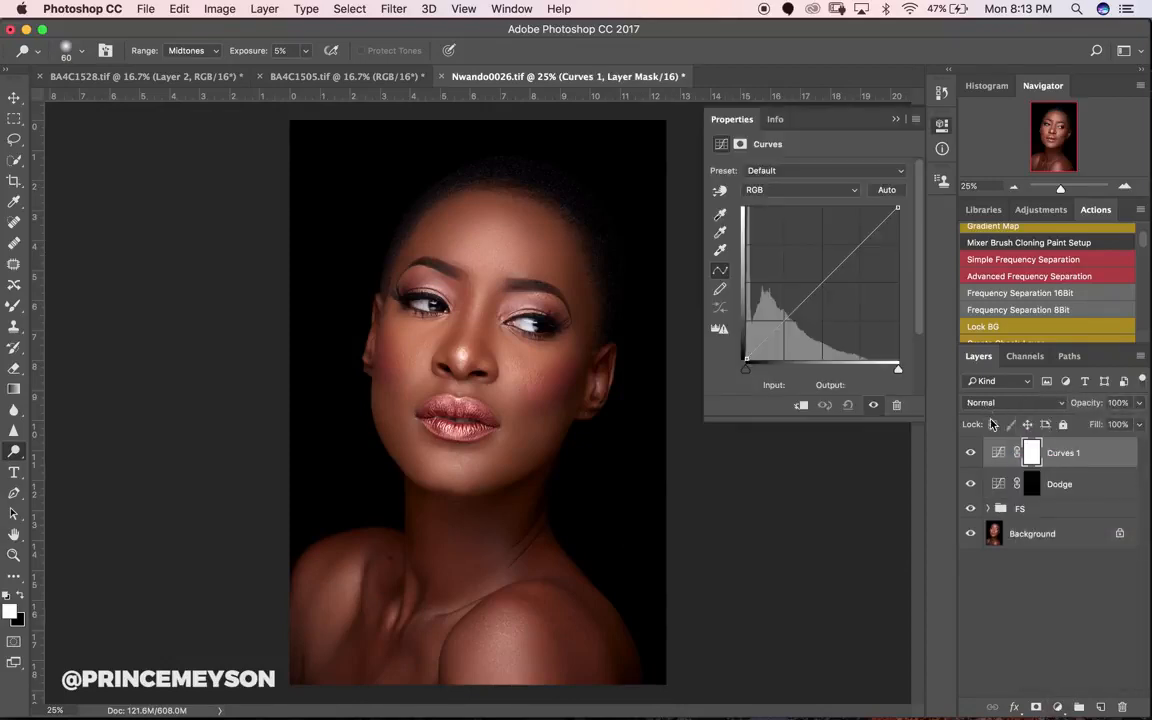
{"action": "double_click", "coordinate": [1066, 456]}
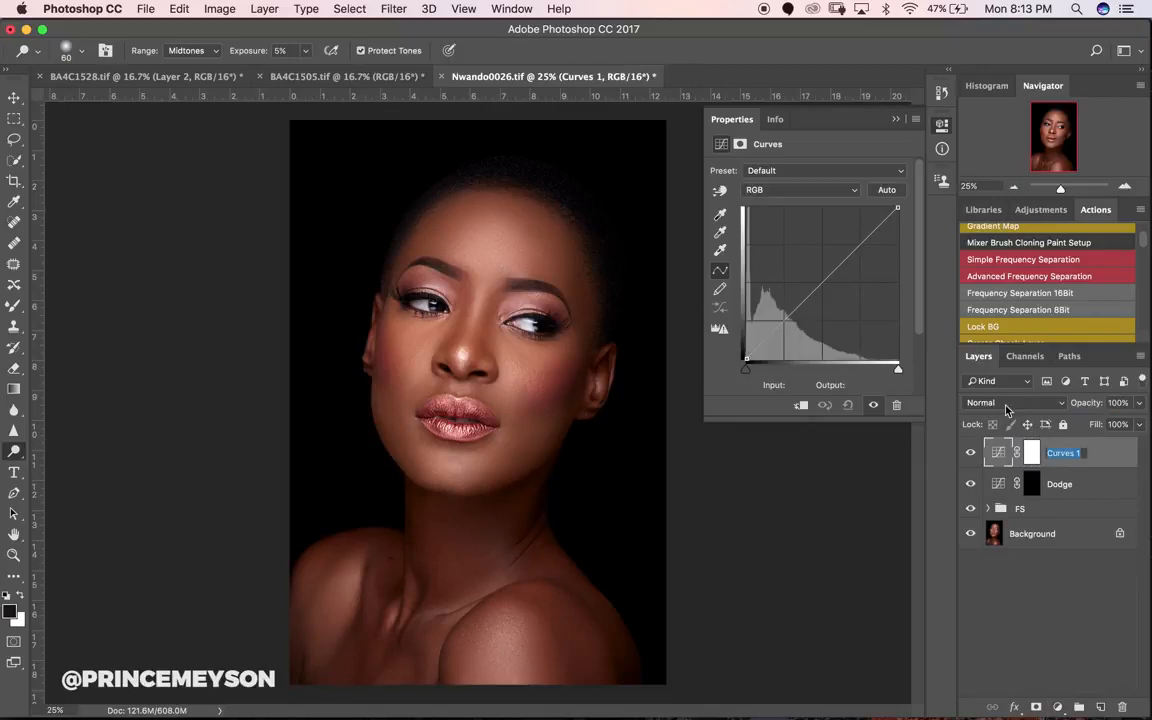
{"action": "type", "text": "Burn"}
{"action": "key", "text": "Return"}
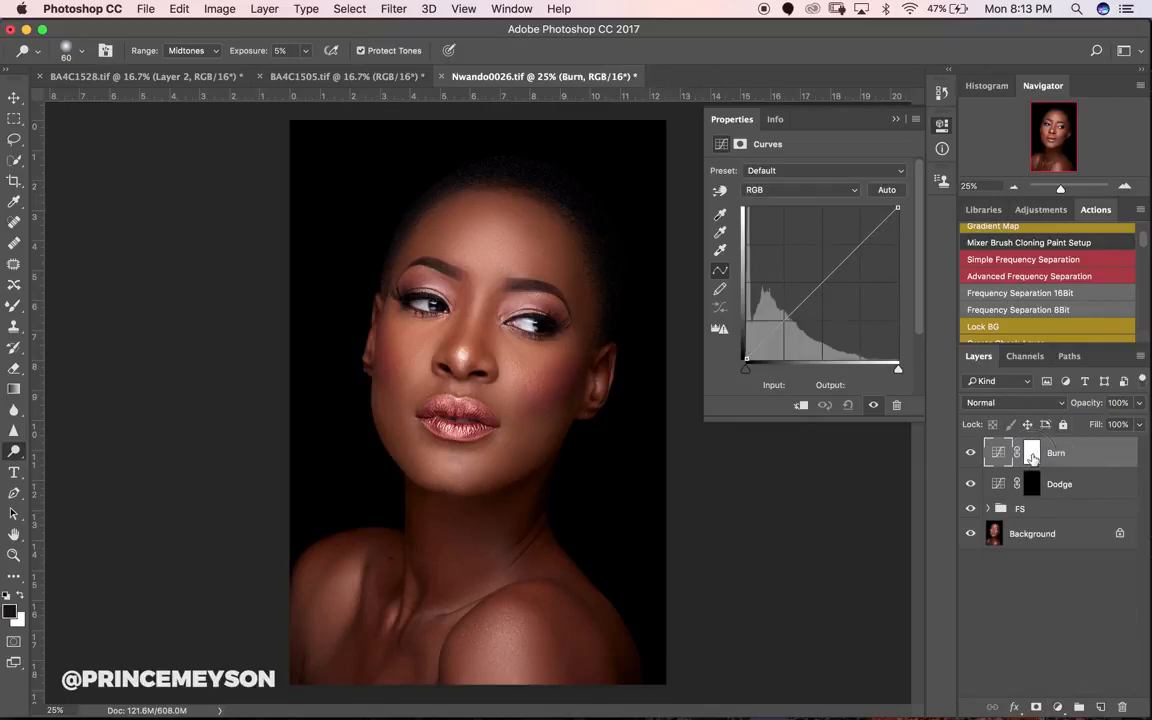
Set the Burn layer's blend mode to Multiply and invert its layer mask to black.
{"action": "left_click", "coordinate": [1032, 456]}
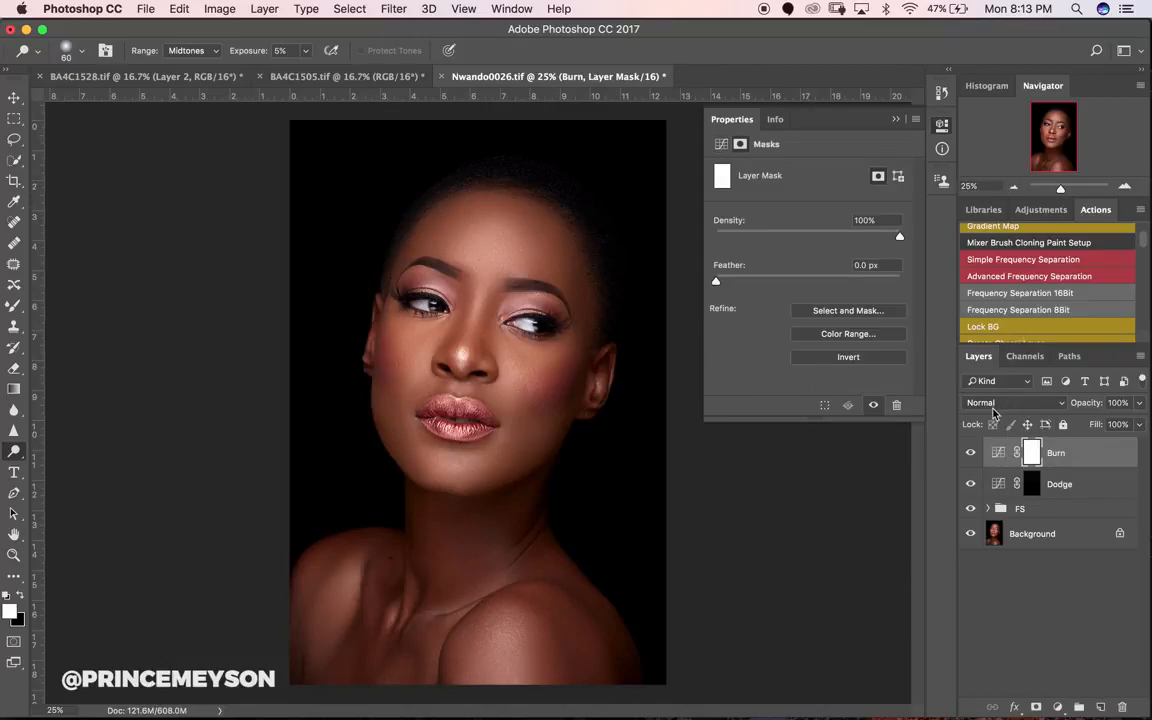
{"action": "left_click", "coordinate": [993, 405]}
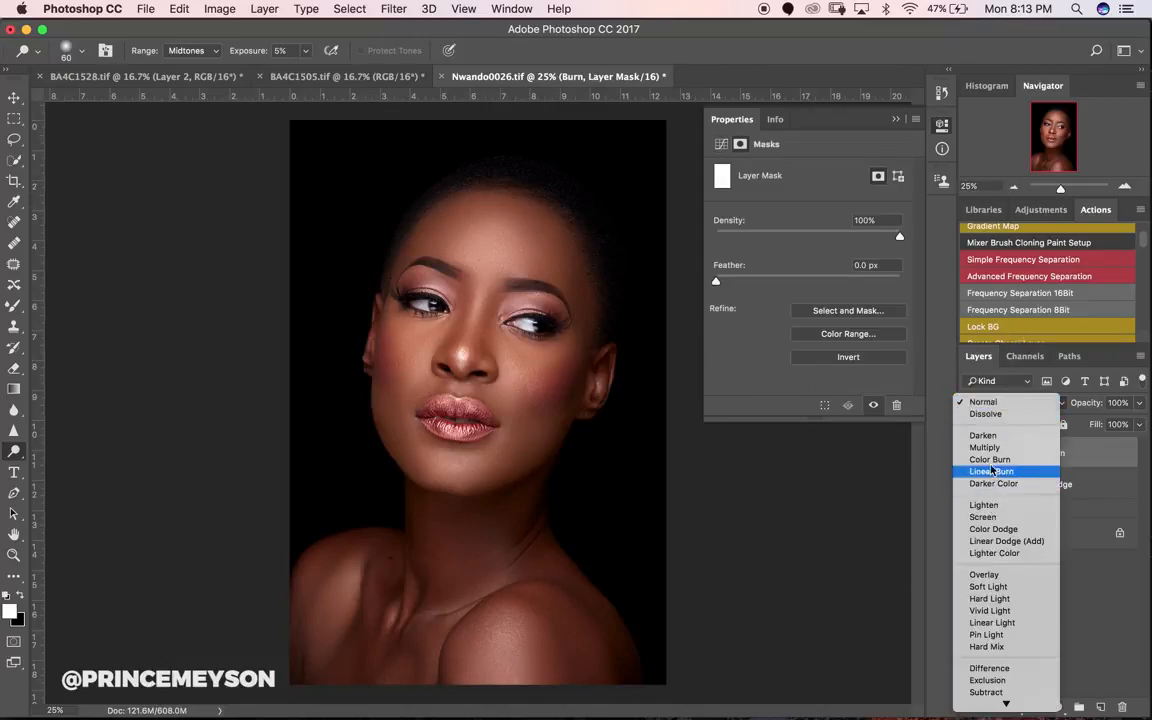
{"action": "left_click", "coordinate": [985, 447]}
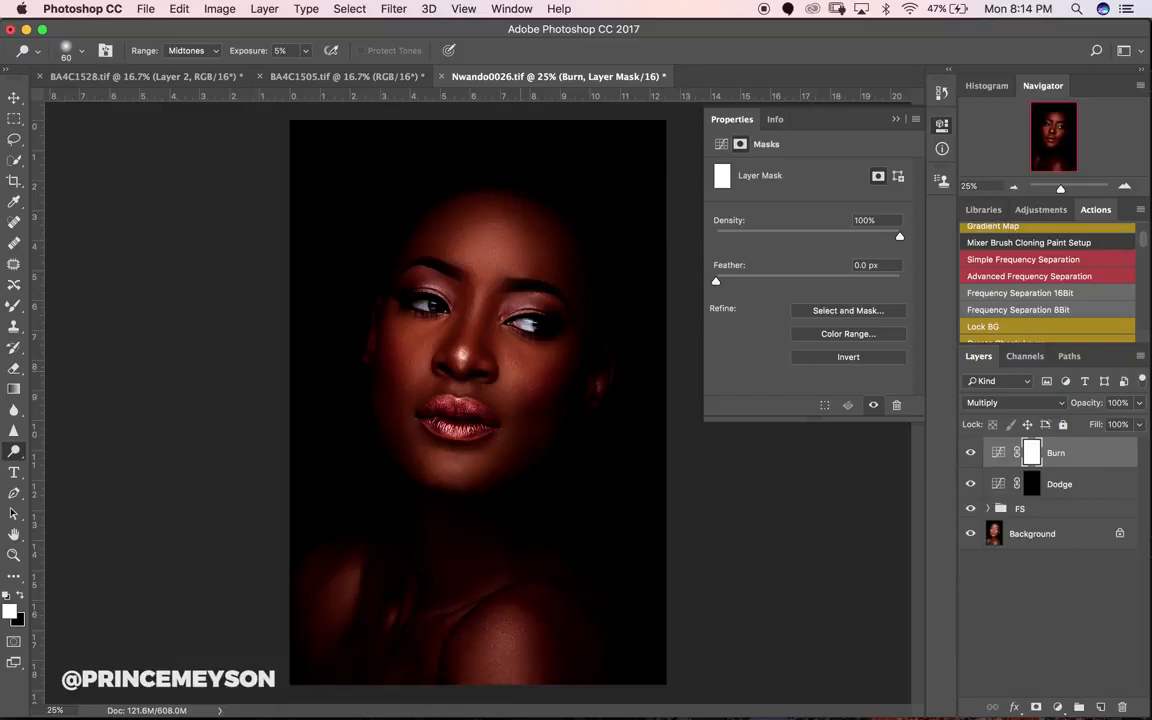
{"action": "left_click", "coordinate": [896, 120]}
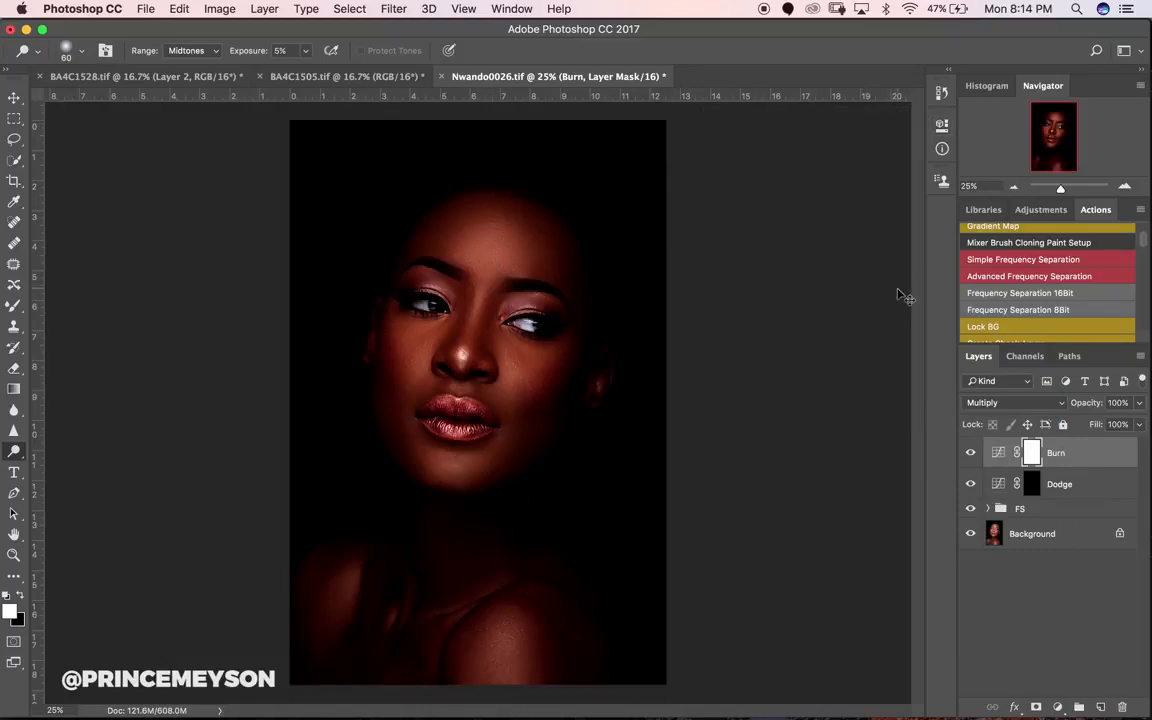
{"action": "key", "text": "super+i"}
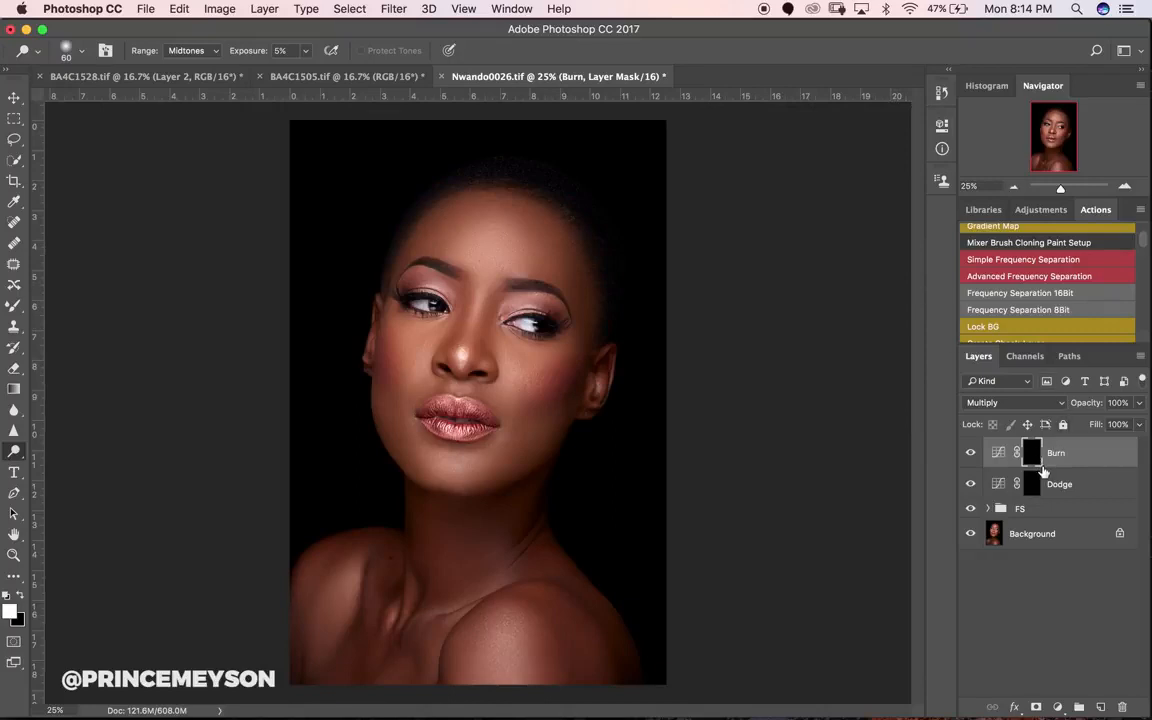
Group the Burn and Dodge layers and name the group Dodge n Burn.
{"action": "left_click", "coordinate": [1100, 490], "text": "shift"}
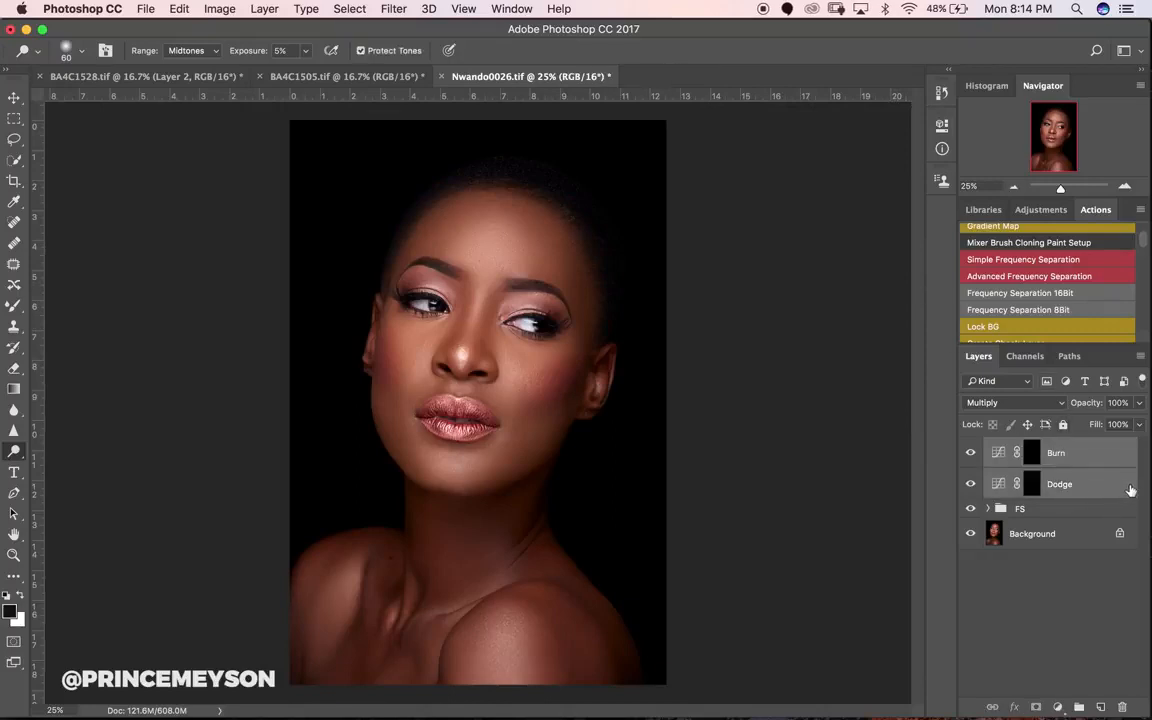
{"action": "key", "text": "super+g"}
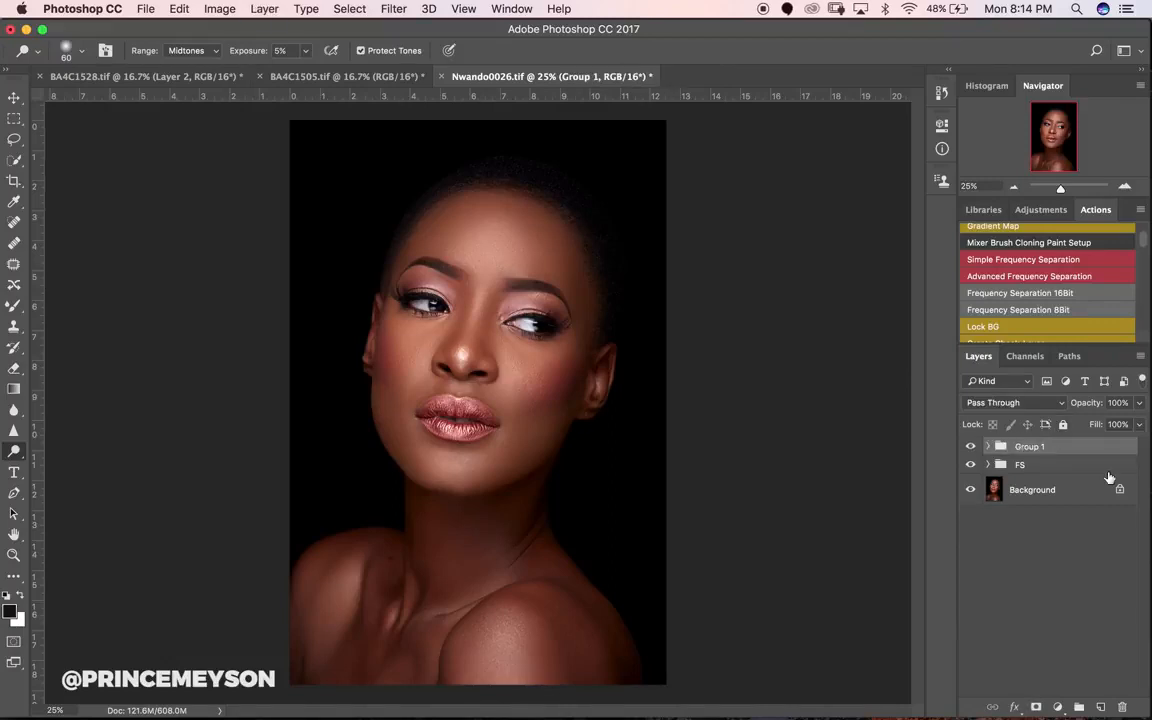
{"action": "double_click", "coordinate": [1020, 447]}
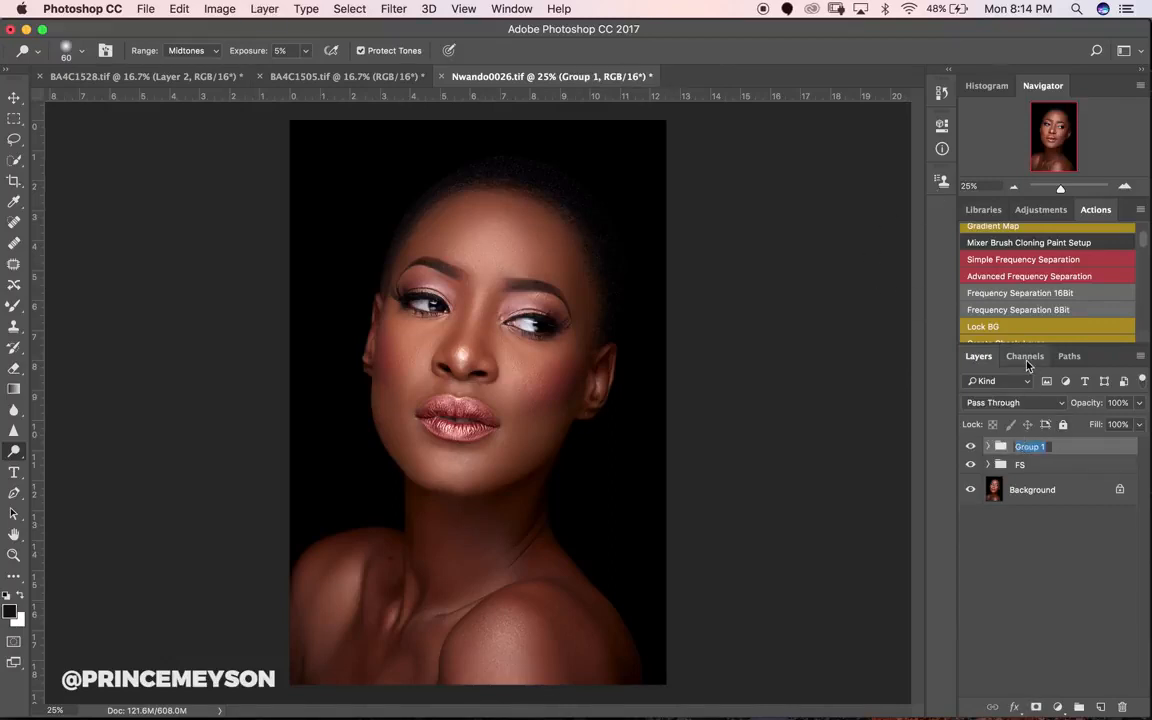
{"action": "type", "text": "Dodge n Burn"}
{"action": "key", "text": "Return"}
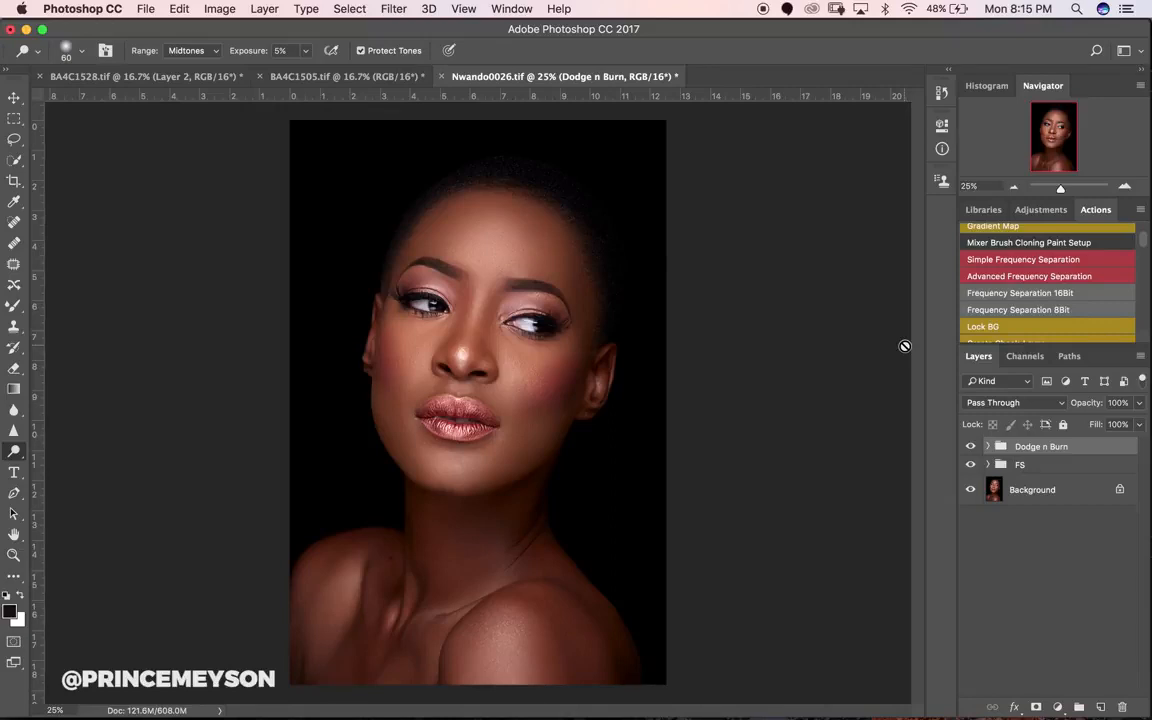
Add a new layer above the Dodge n Burn group and set the Brush tool to 100% opacity and 100% flow.
{"action": "left_click", "coordinate": [14, 98]}
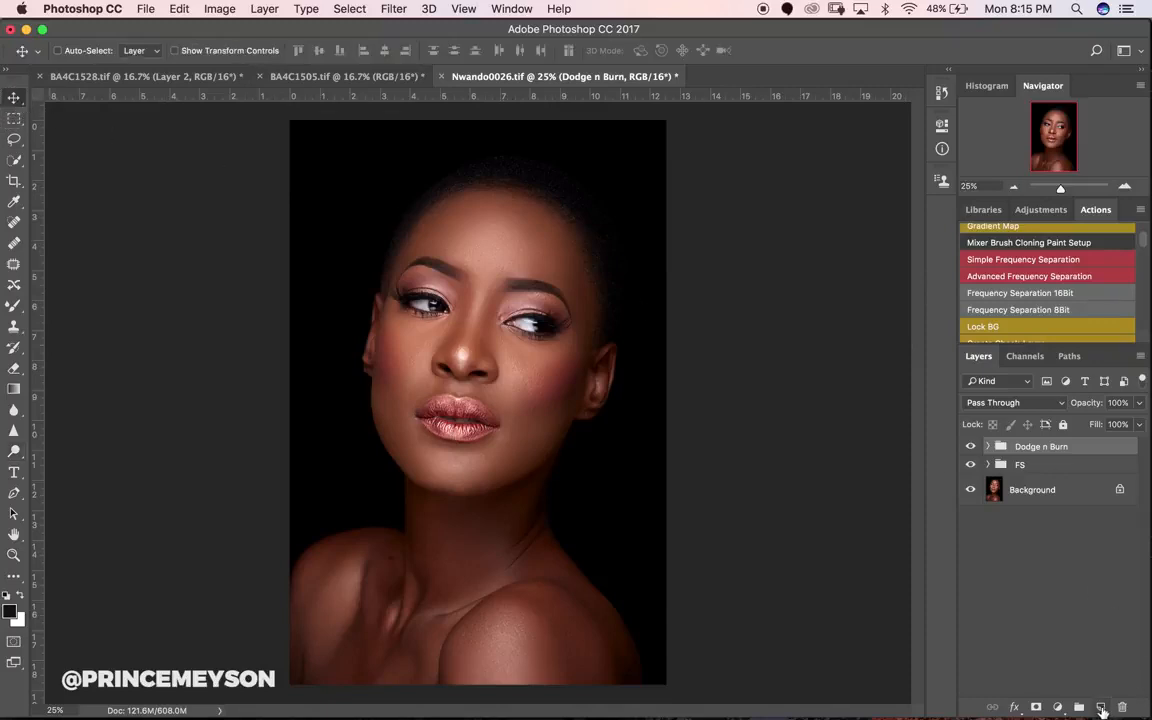
{"action": "left_click", "coordinate": [1101, 708]}
{"action": "left_click", "coordinate": [14, 309]}
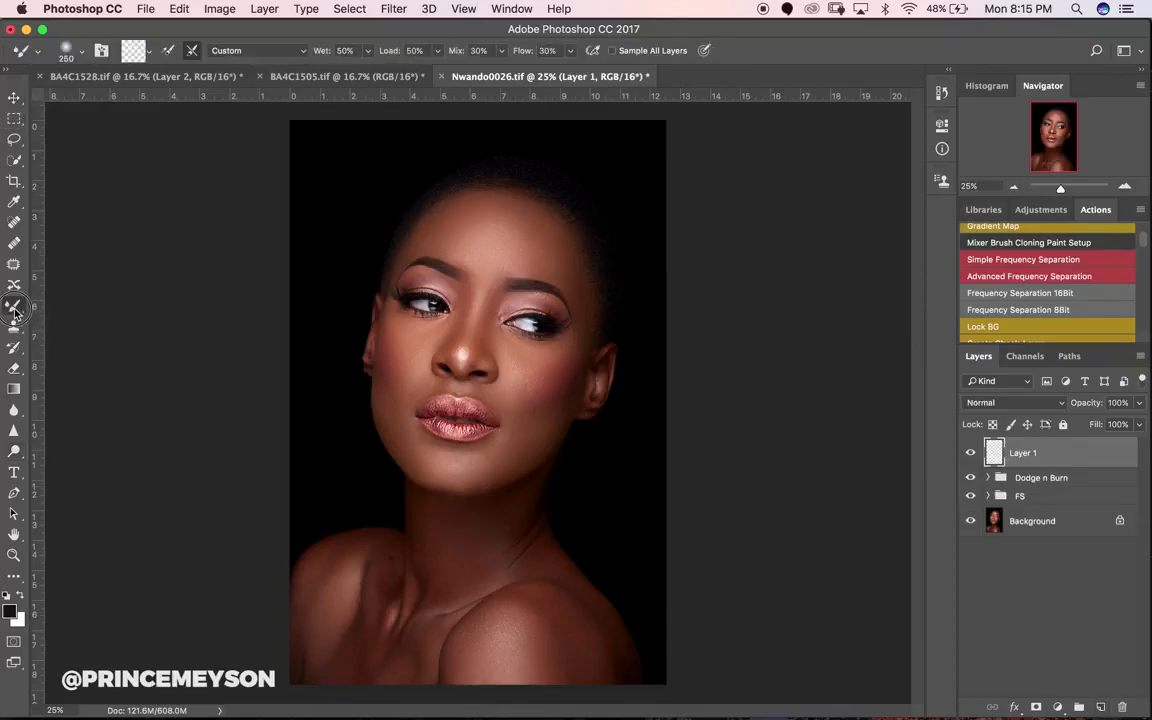
{"action": "right_click", "coordinate": [14, 309]}
{"action": "left_click", "coordinate": [72, 303]}
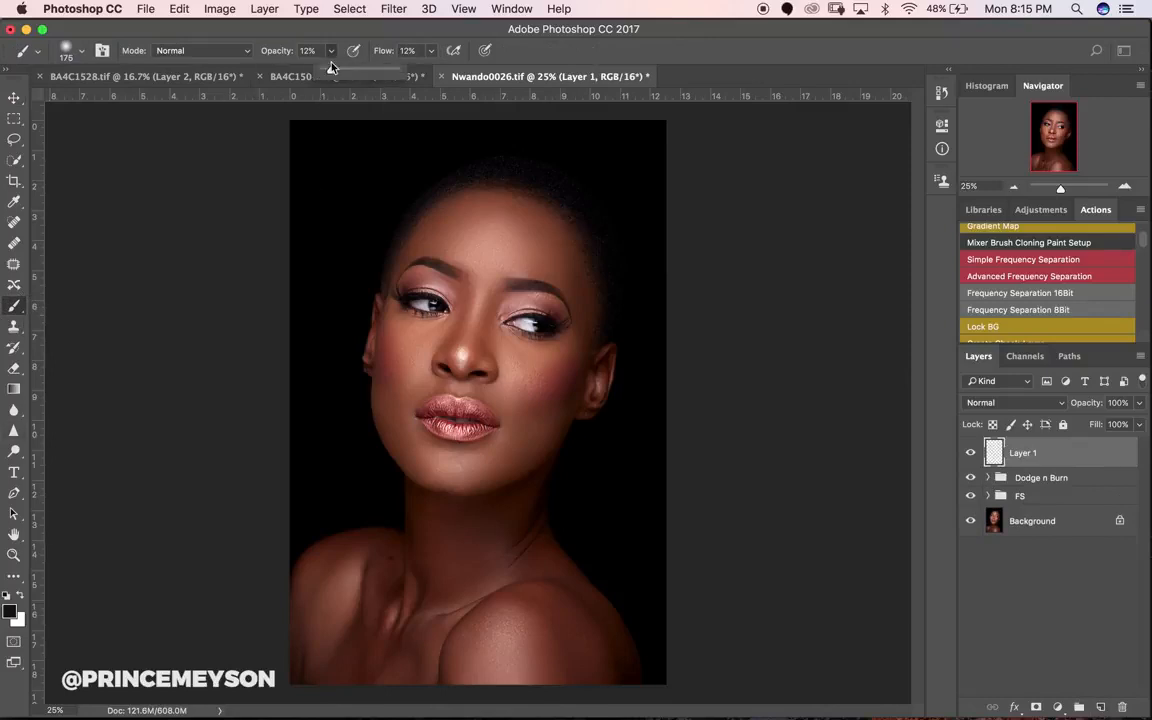
{"action": "left_click_drag", "start_coordinate": [331, 68], "coordinate": [533, 67]}
{"action": "left_click", "coordinate": [432, 51]}
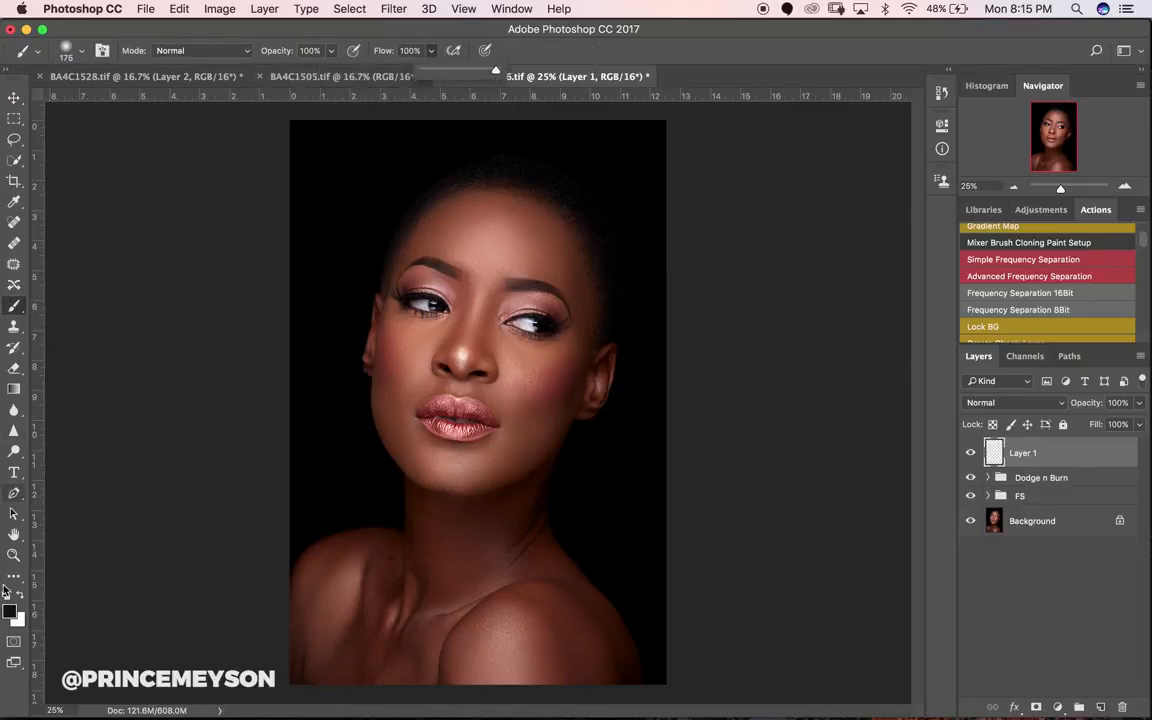
Set the foreground color to pure red, ff0000.
{"action": "left_click", "coordinate": [10, 610]}
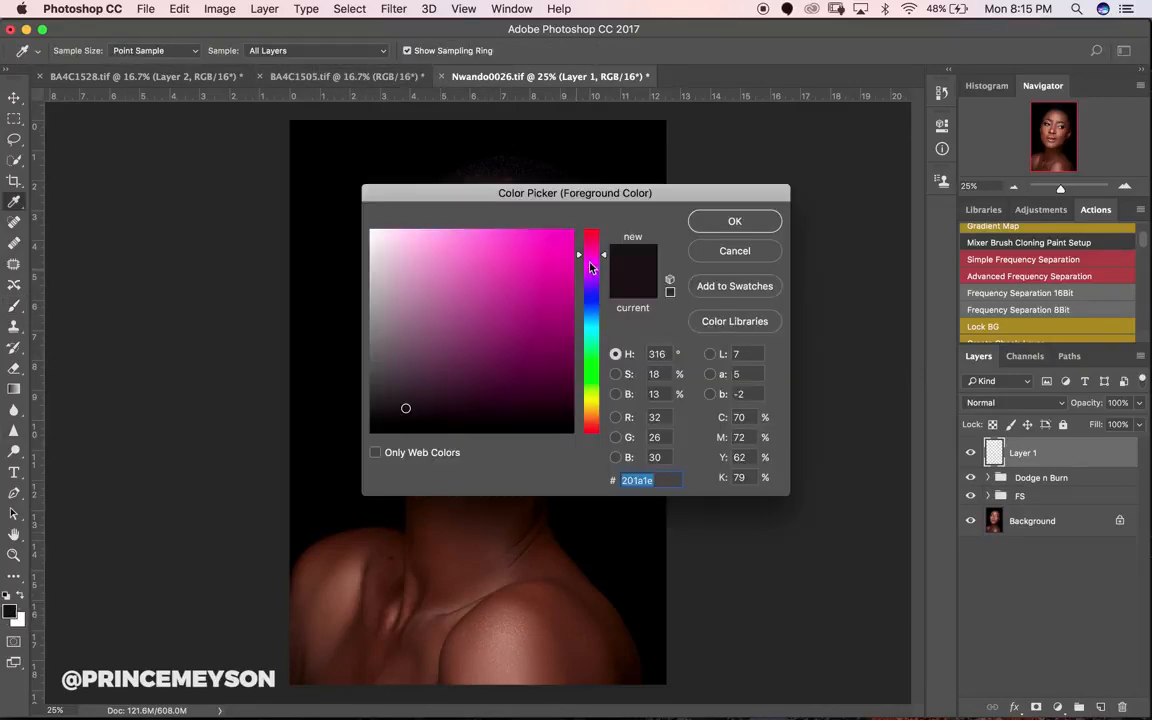
{"action": "left_click_drag", "start_coordinate": [590, 267], "coordinate": [575, 231]}
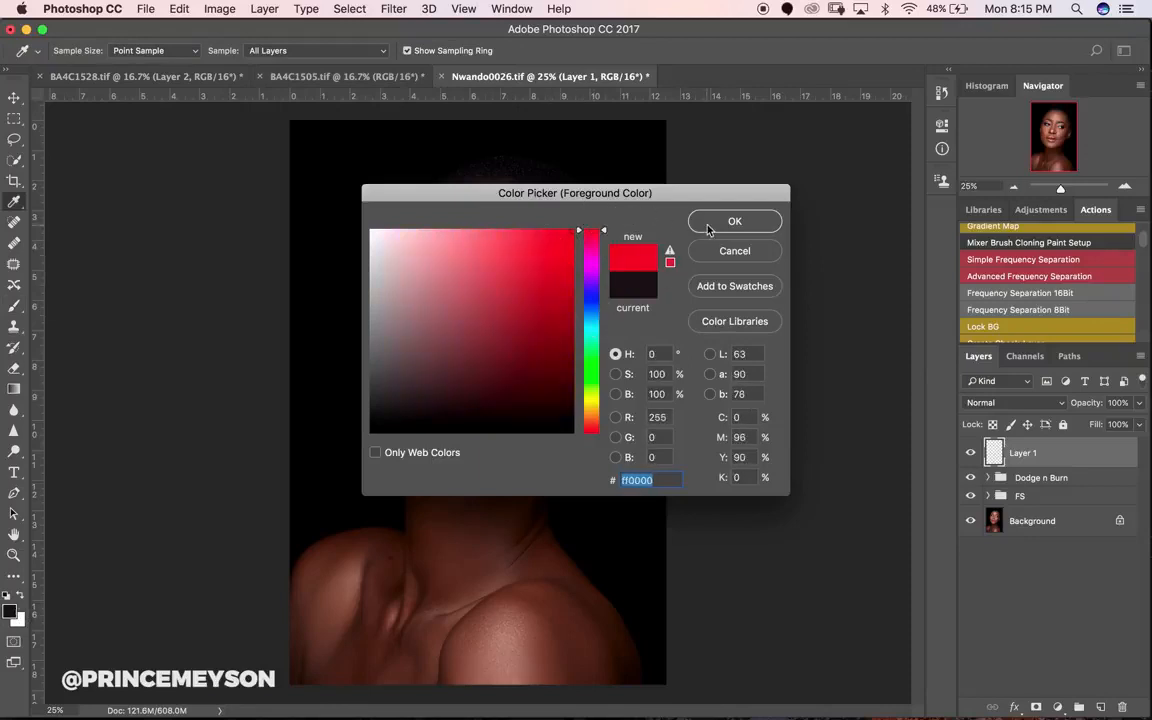
{"action": "left_click", "coordinate": [707, 228]}
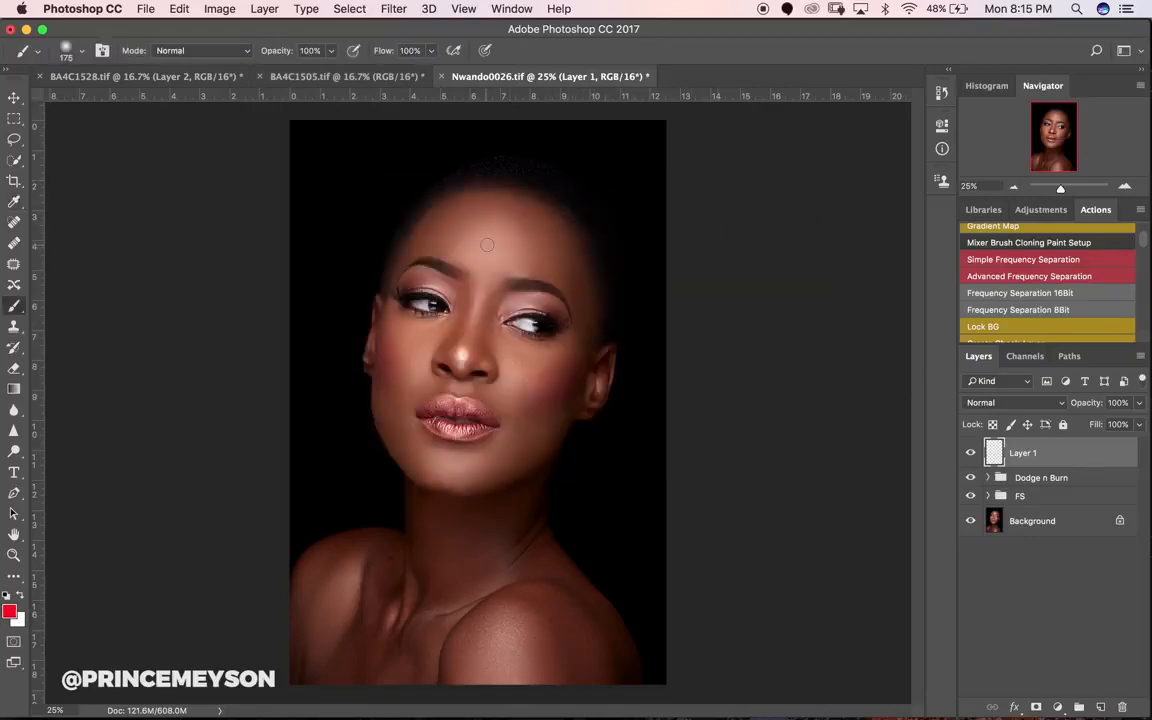
Mark the dodge areas in red on the forehead, both cheeks, chin and nose bridge, then delete the marked layer.
{"action": "left_click_drag", "start_coordinate": [486, 226], "coordinate": [494, 219]}
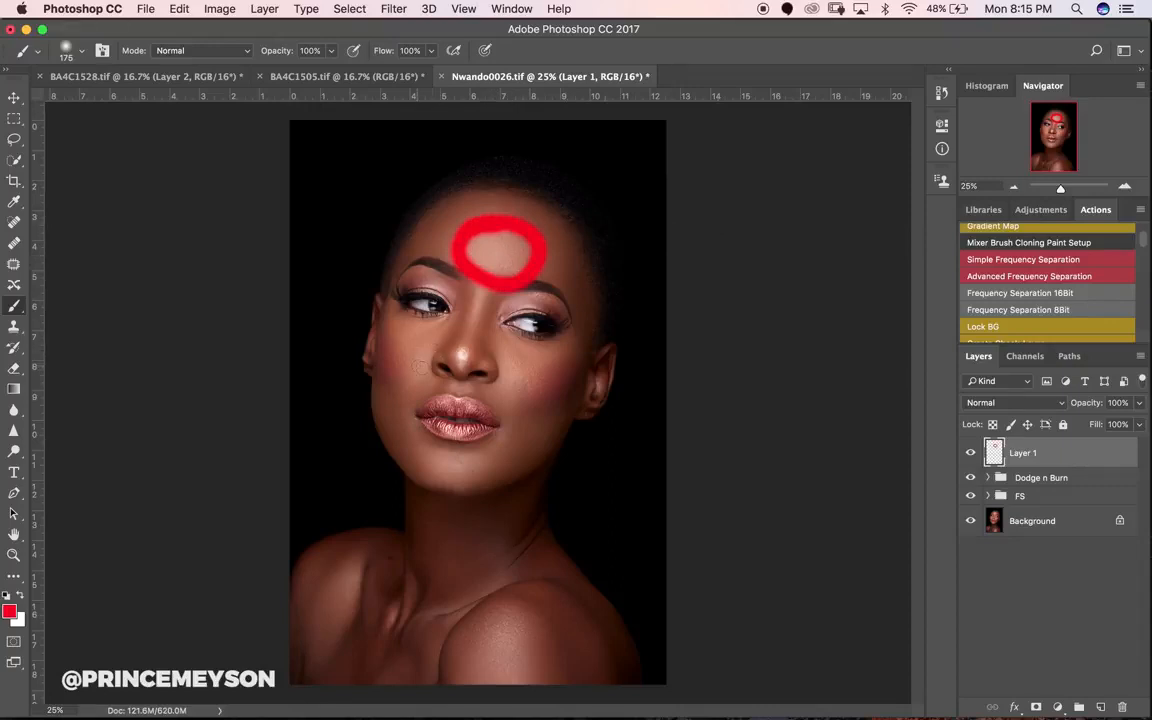
{"action": "left_click_drag", "start_coordinate": [420, 367], "coordinate": [422, 318]}
{"action": "left_click_drag", "start_coordinate": [505, 344], "coordinate": [521, 390]}
{"action": "left_click_drag", "start_coordinate": [450, 464], "coordinate": [460, 468]}
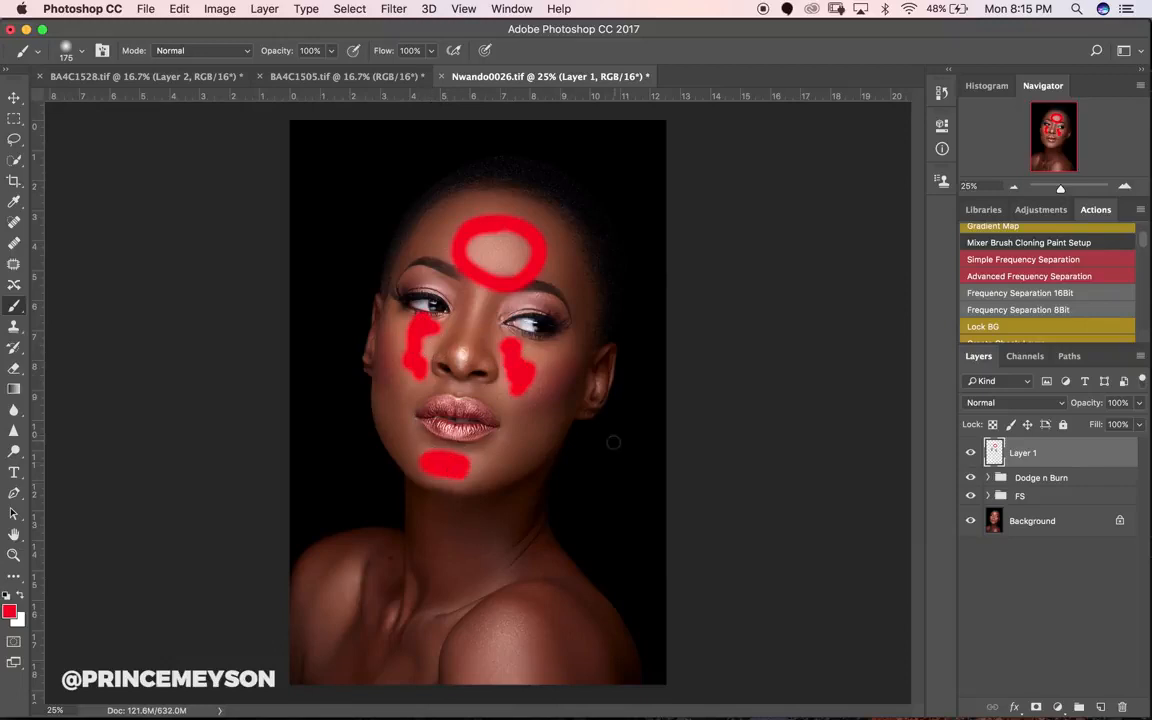
{"action": "left_click_drag", "start_coordinate": [481, 300], "coordinate": [459, 352]}
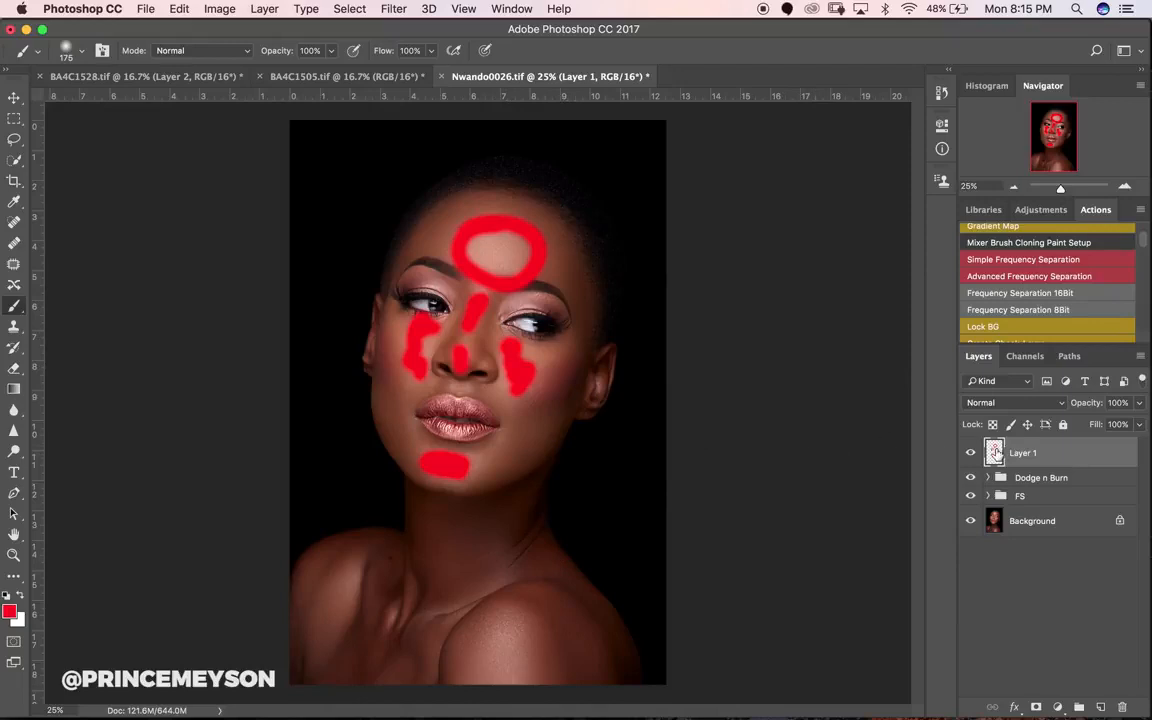
{"action": "key", "text": "Delete"}
Add a new empty layer above the Dodge n Burn group and set the foreground color to blue.
{"action": "left_click", "coordinate": [1099, 707]}
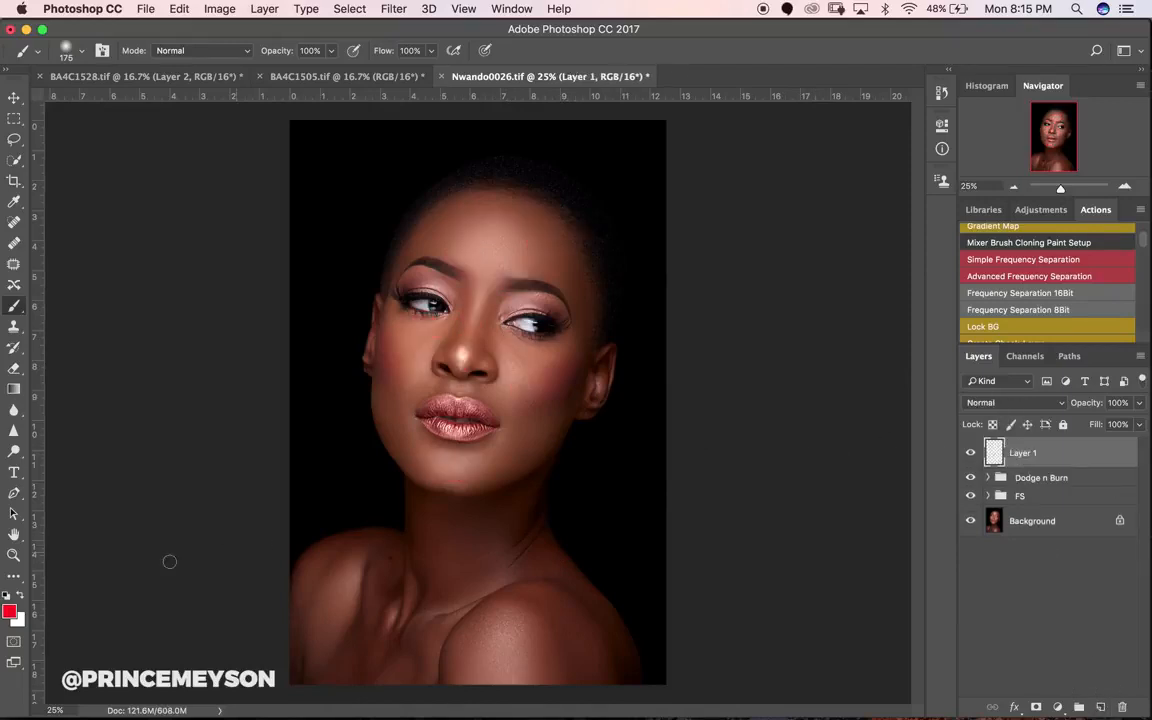
{"action": "left_click", "coordinate": [9, 611]}
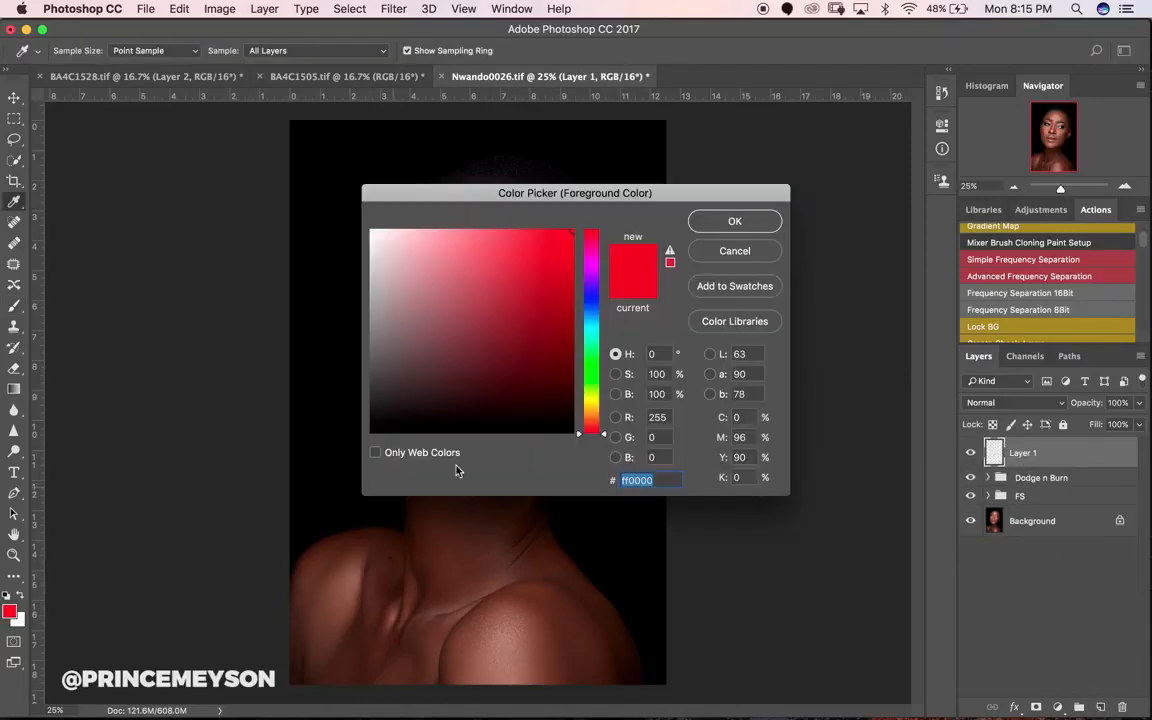
{"action": "left_click", "coordinate": [591, 299]}
{"action": "left_click", "coordinate": [738, 222]}
Set the brush size to 38 px and its hardness to 51%.
{"action": "left_click", "coordinate": [82, 51]}
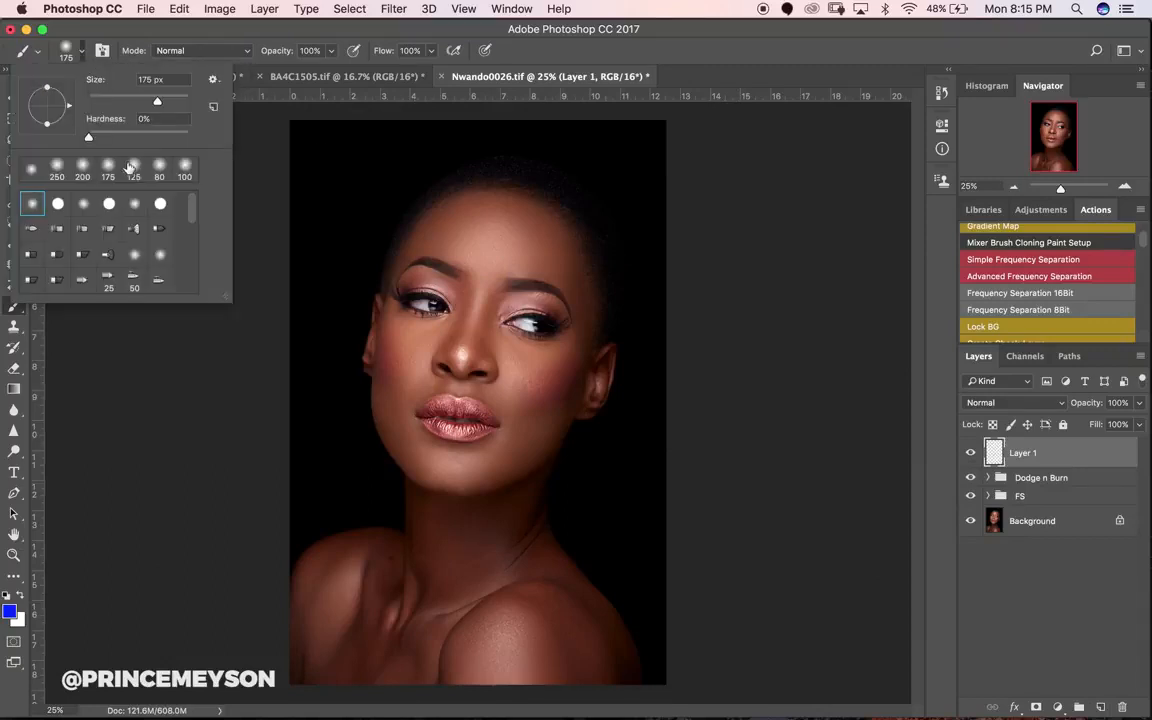
{"action": "left_click_drag", "start_coordinate": [89, 138], "coordinate": [140, 137]}
{"action": "left_click", "coordinate": [107, 101]}
{"action": "key", "text": "Return"}
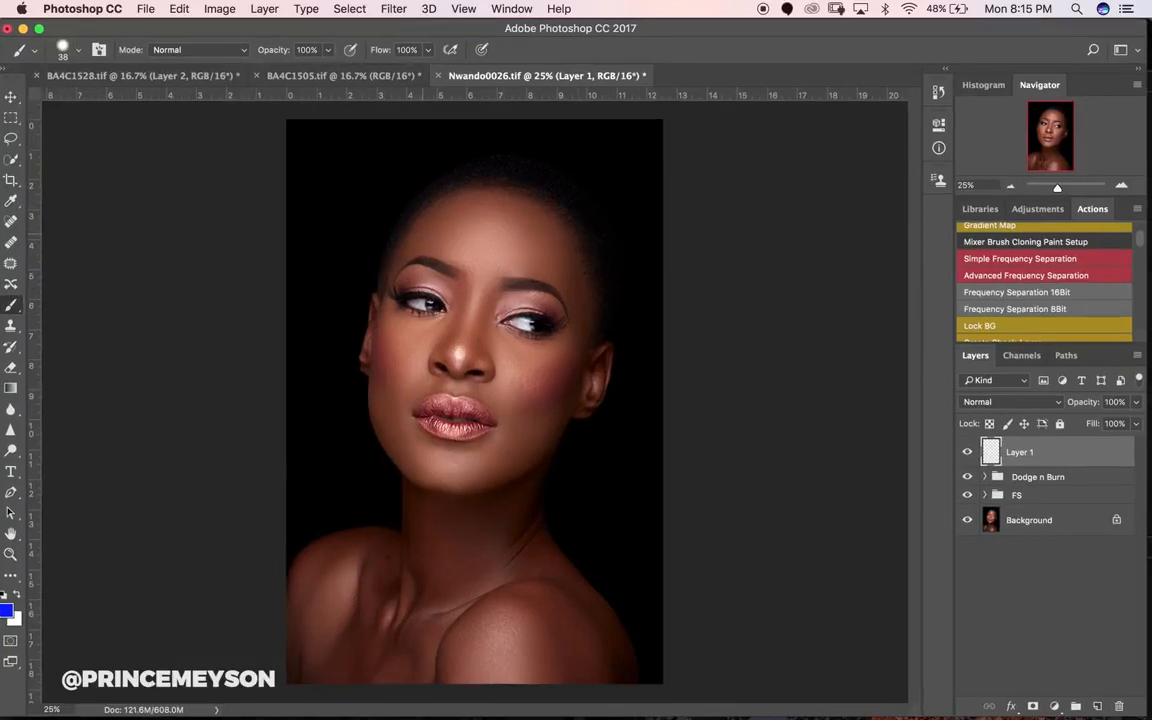
Outline the burn areas in blue around the forehead, nose, cheeks, jawline and shoulder, then delete the marked layer.
{"action": "mouse_move", "coordinate": [410, 235]}
{"action": "left_mouse_down"}
{"action": "mouse_move", "coordinate": [489, 194]}
{"action": "mouse_move", "coordinate": [586, 292]}
{"action": "mouse_move", "coordinate": [530, 235]}
{"action": "mouse_move", "coordinate": [400, 264]}
{"action": "mouse_move", "coordinate": [430, 213]}
{"action": "left_mouse_up"}
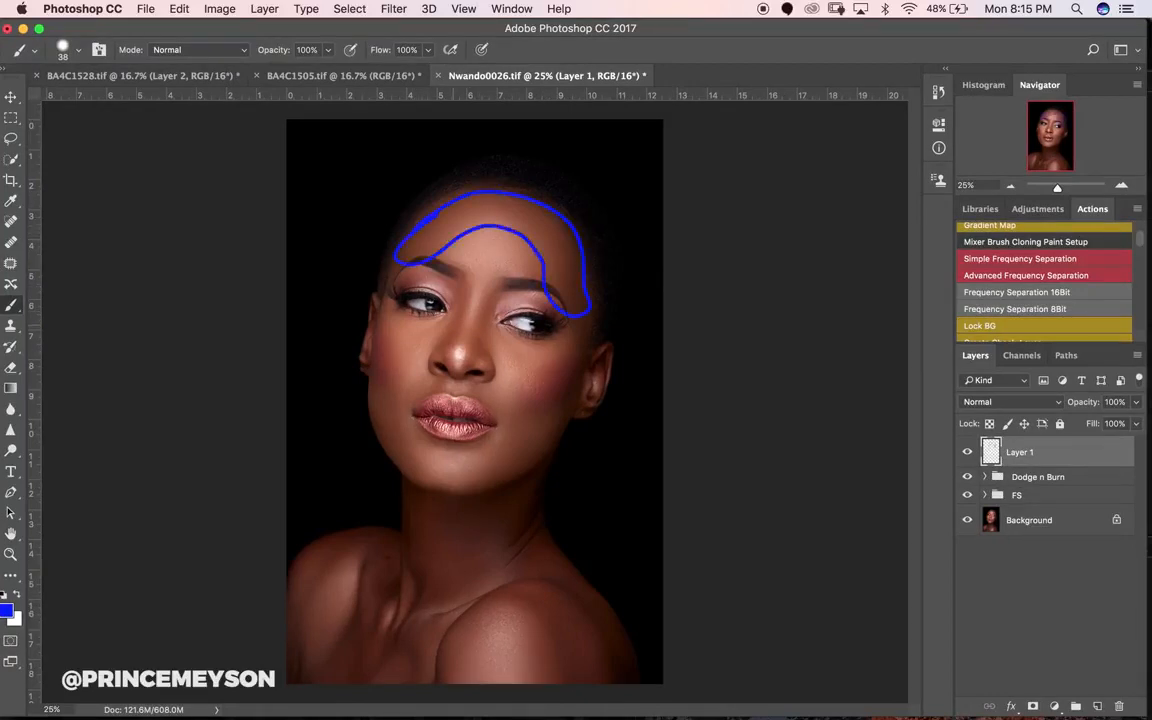
{"action": "mouse_move", "coordinate": [463, 303]}
{"action": "left_mouse_down"}
{"action": "mouse_move", "coordinate": [473, 337]}
{"action": "mouse_move", "coordinate": [461, 367]}
{"action": "left_mouse_up"}
{"action": "left_click_drag", "start_coordinate": [597, 323], "coordinate": [495, 425]}
{"action": "left_click_drag", "start_coordinate": [495, 425], "coordinate": [562, 357]}
{"action": "mouse_move", "coordinate": [377, 333]}
{"action": "left_mouse_down"}
{"action": "mouse_move", "coordinate": [377, 375]}
{"action": "mouse_move", "coordinate": [392, 340]}
{"action": "mouse_move", "coordinate": [379, 314]}
{"action": "left_mouse_up"}
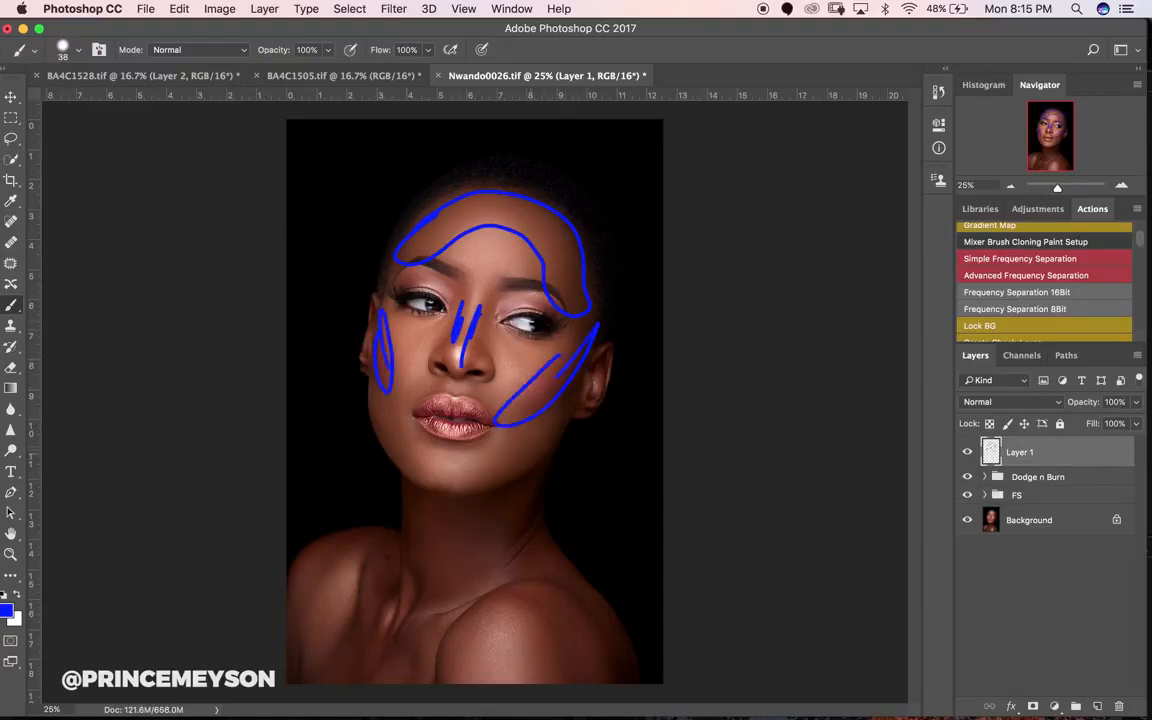
{"action": "left_click_drag", "start_coordinate": [404, 446], "coordinate": [521, 460]}
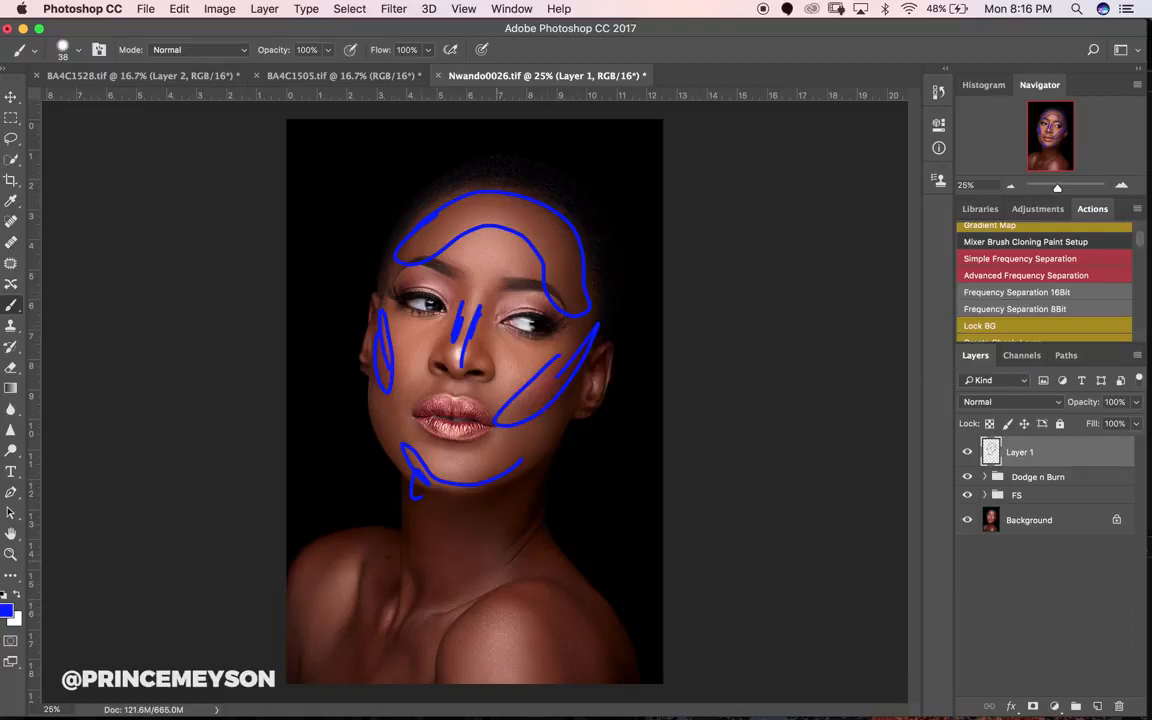
{"action": "mouse_move", "coordinate": [437, 683]}
{"action": "left_mouse_down"}
{"action": "mouse_move", "coordinate": [447, 615]}
{"action": "mouse_move", "coordinate": [550, 620]}
{"action": "mouse_move", "coordinate": [483, 609]}
{"action": "left_mouse_up"}
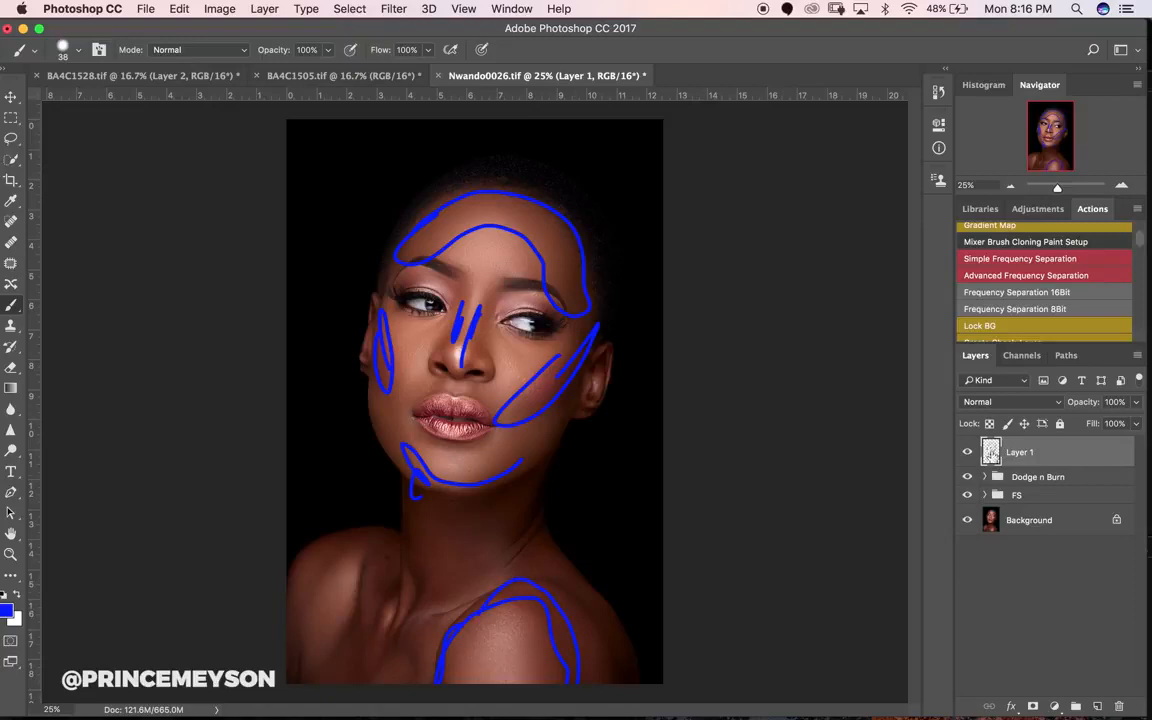
{"action": "key", "text": "Delete"}
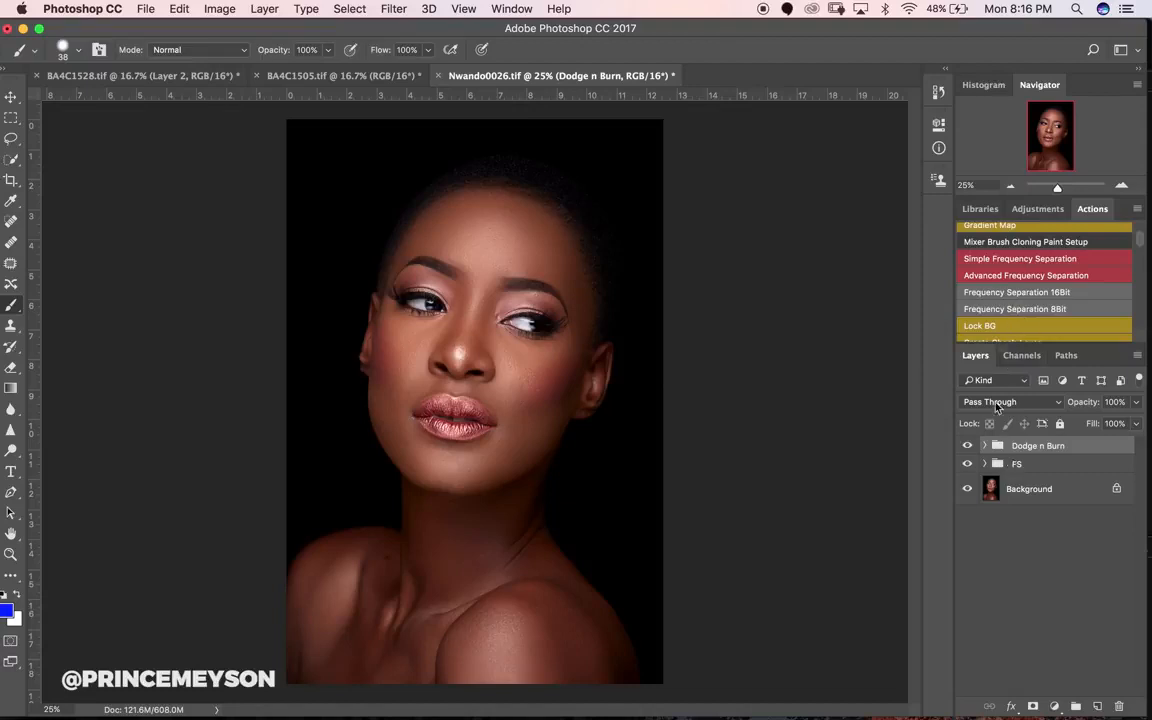
Select the Burn layer's mask in the Dodge n Burn group and set the brush to 70 px with 0% hardness.
{"action": "left_click", "coordinate": [985, 446]}
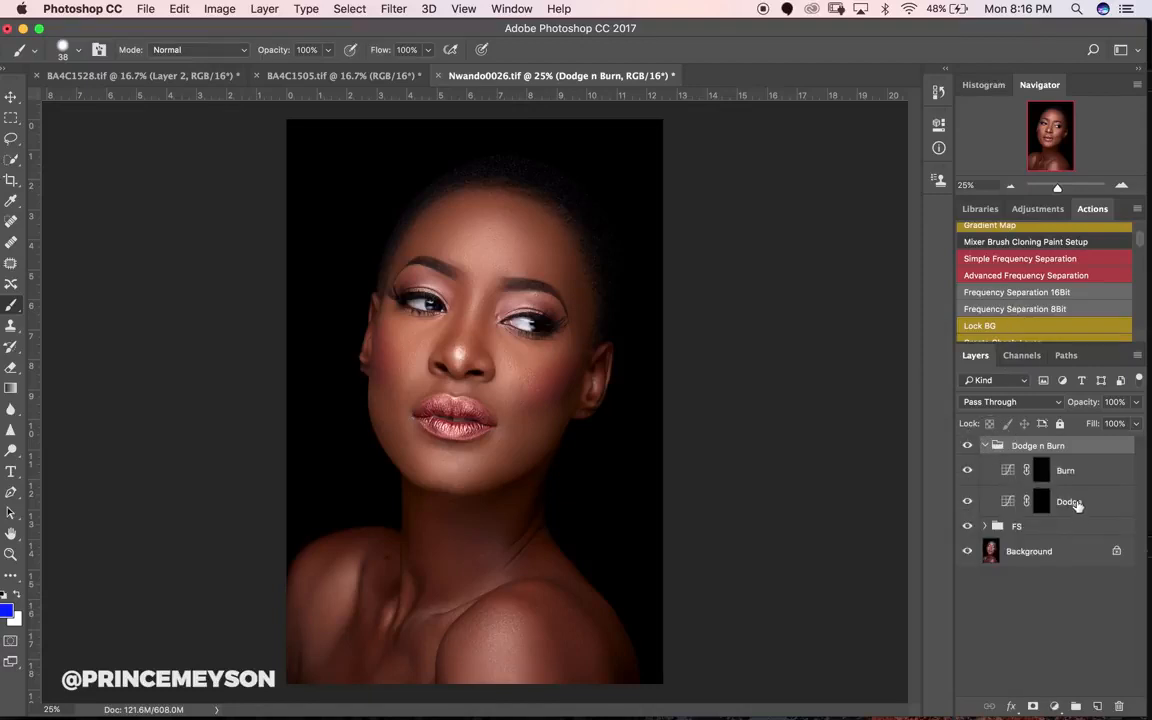
{"action": "left_click", "coordinate": [1042, 500]}
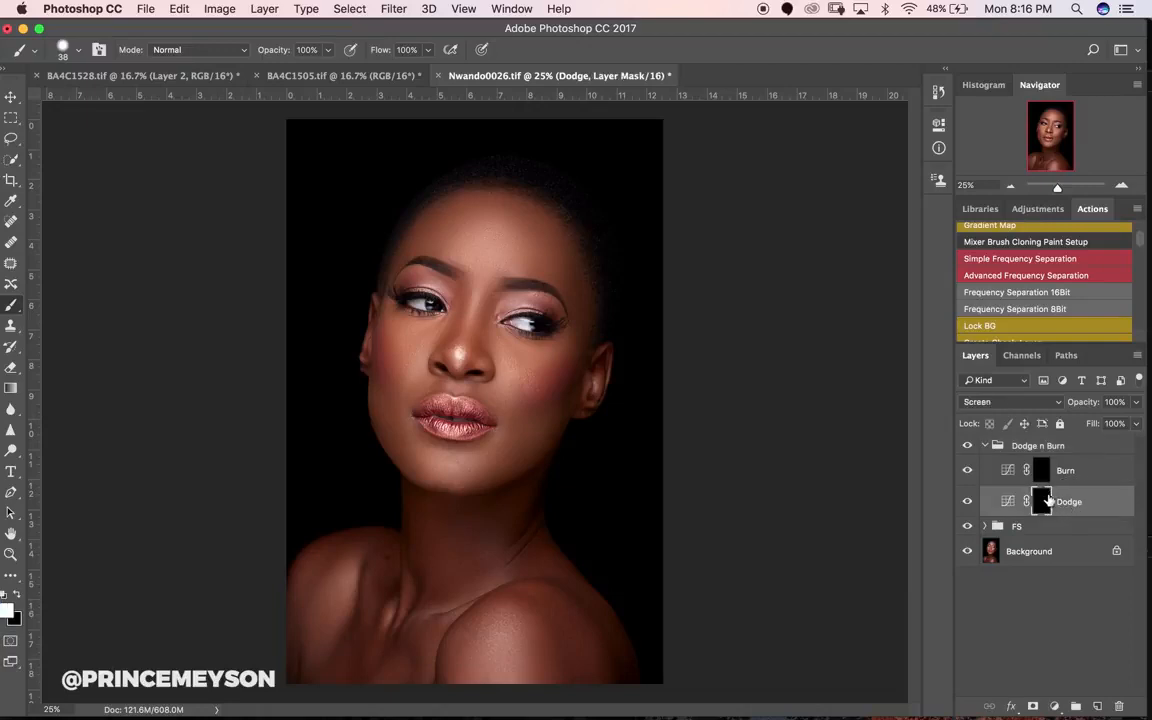
{"action": "left_click", "coordinate": [1066, 473]}
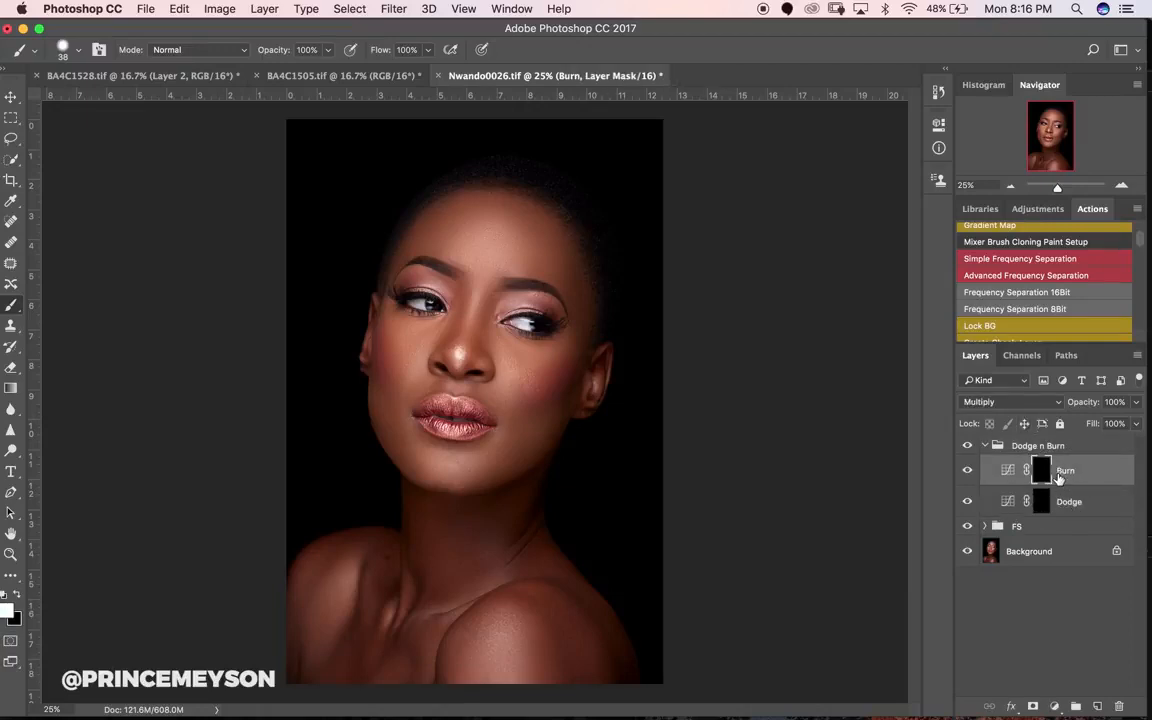
{"action": "right_click", "coordinate": [12, 304]}
{"action": "left_click", "coordinate": [60, 304]}
{"action": "left_click", "coordinate": [75, 53]}
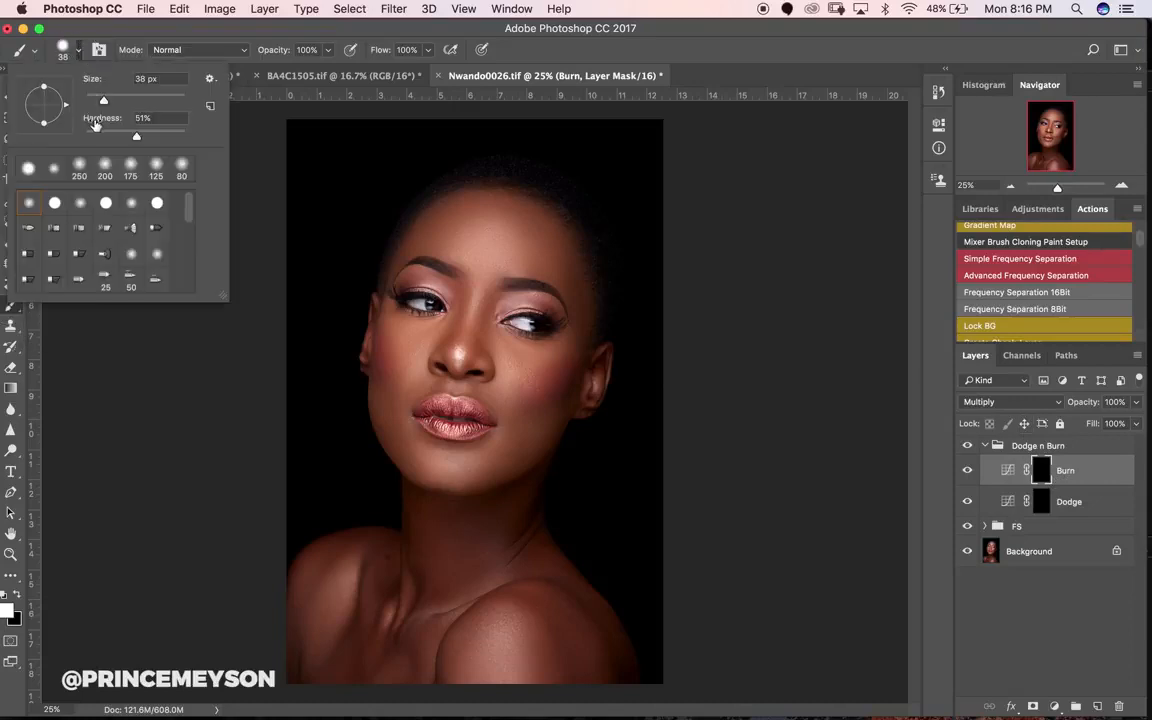
{"action": "left_click_drag", "start_coordinate": [134, 136], "coordinate": [62, 136]}
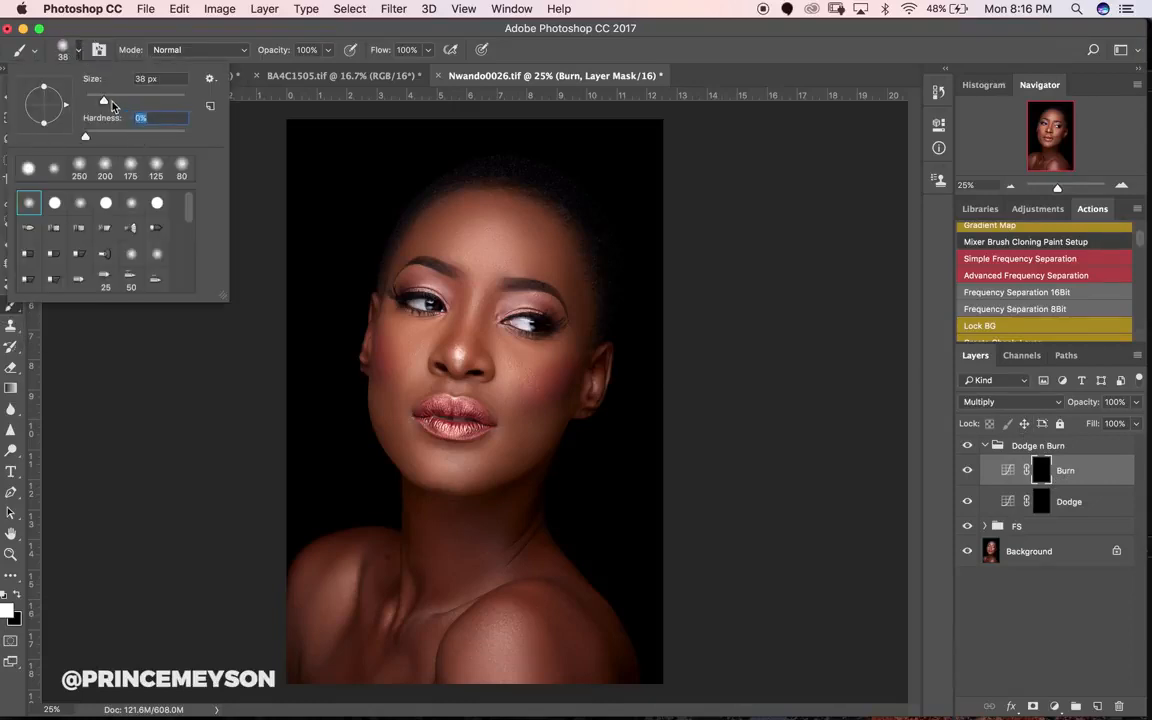
{"action": "left_click_drag", "start_coordinate": [105, 101], "coordinate": [113, 101]}
{"action": "left_click", "coordinate": [547, 46]}
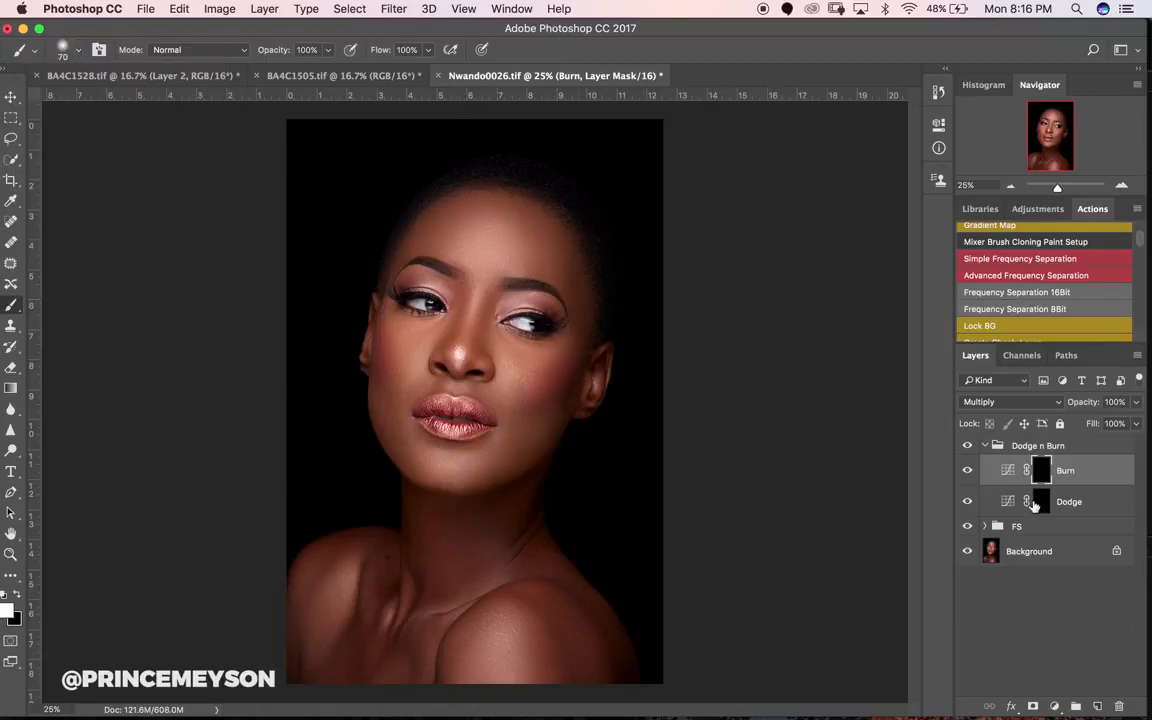
Add a Black & White adjustment layer above the Burn layer and lower its Reds to -30.
{"action": "left_click", "coordinate": [1041, 503]}
{"action": "left_click", "coordinate": [1002, 449]}
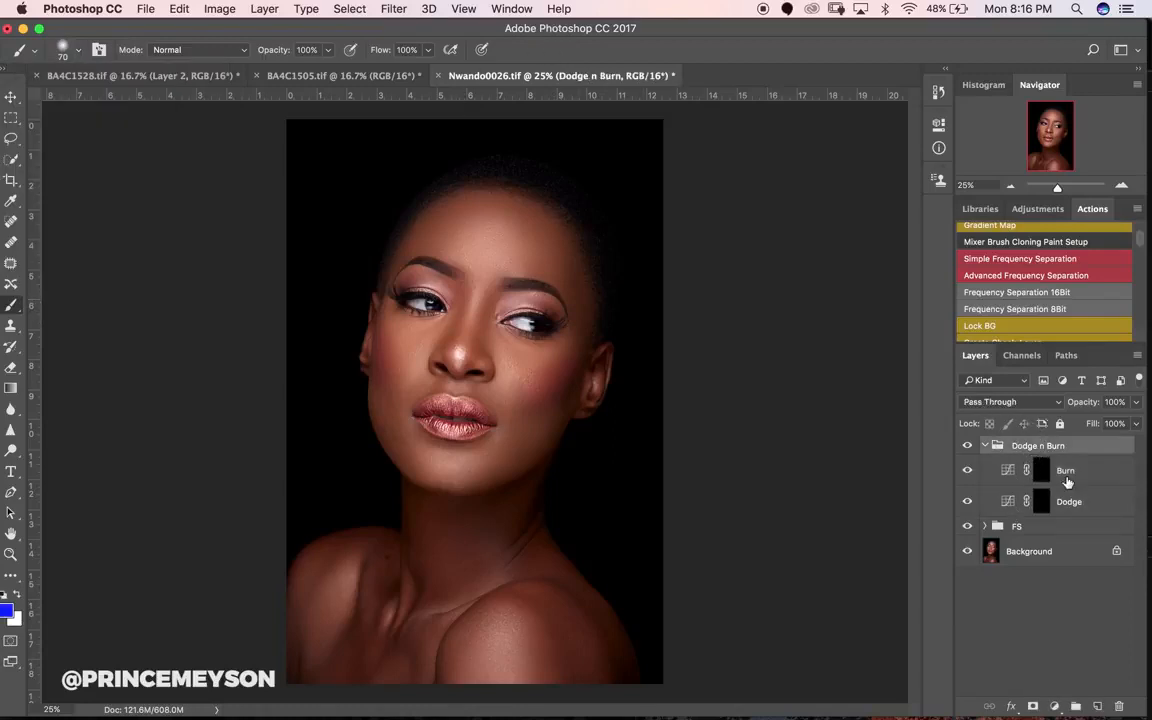
{"action": "left_click", "coordinate": [1067, 480]}
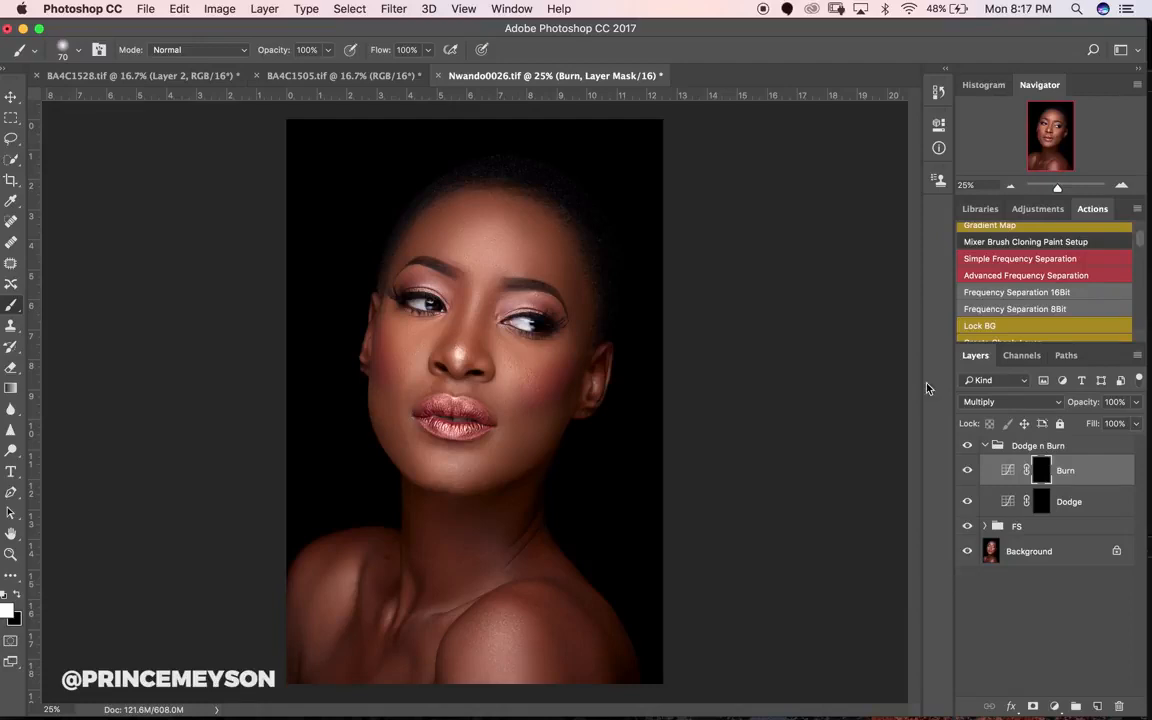
{"action": "left_click", "coordinate": [1054, 706]}
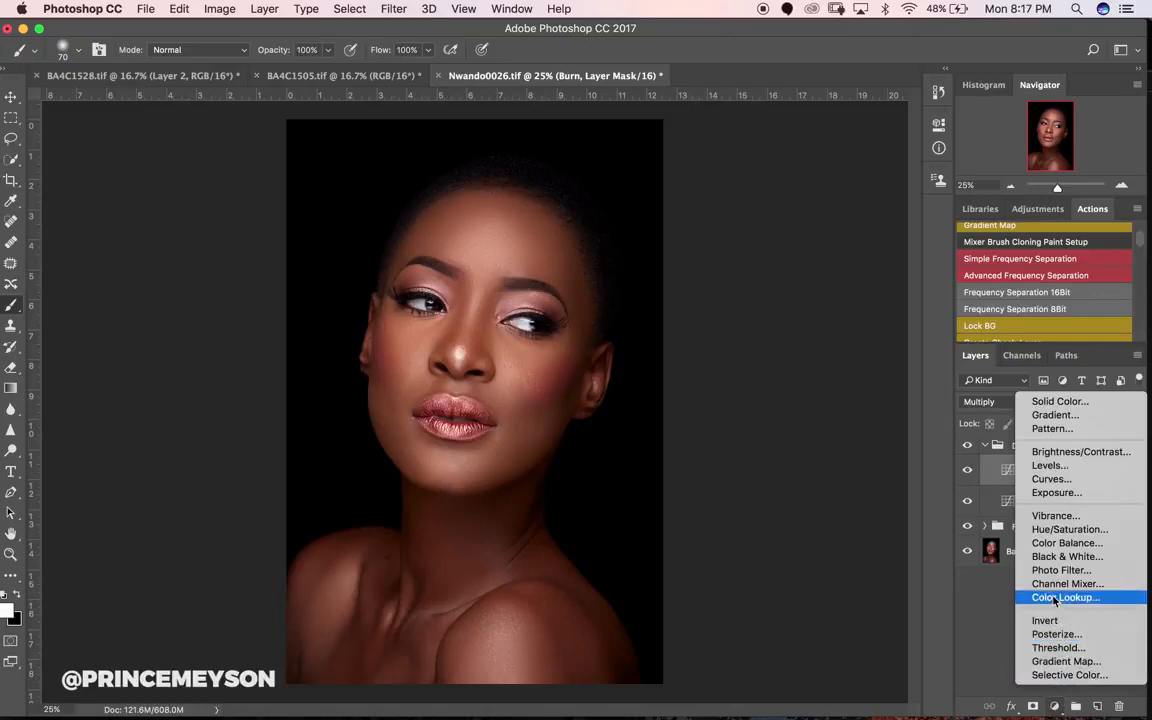
{"action": "left_click", "coordinate": [1062, 556]}
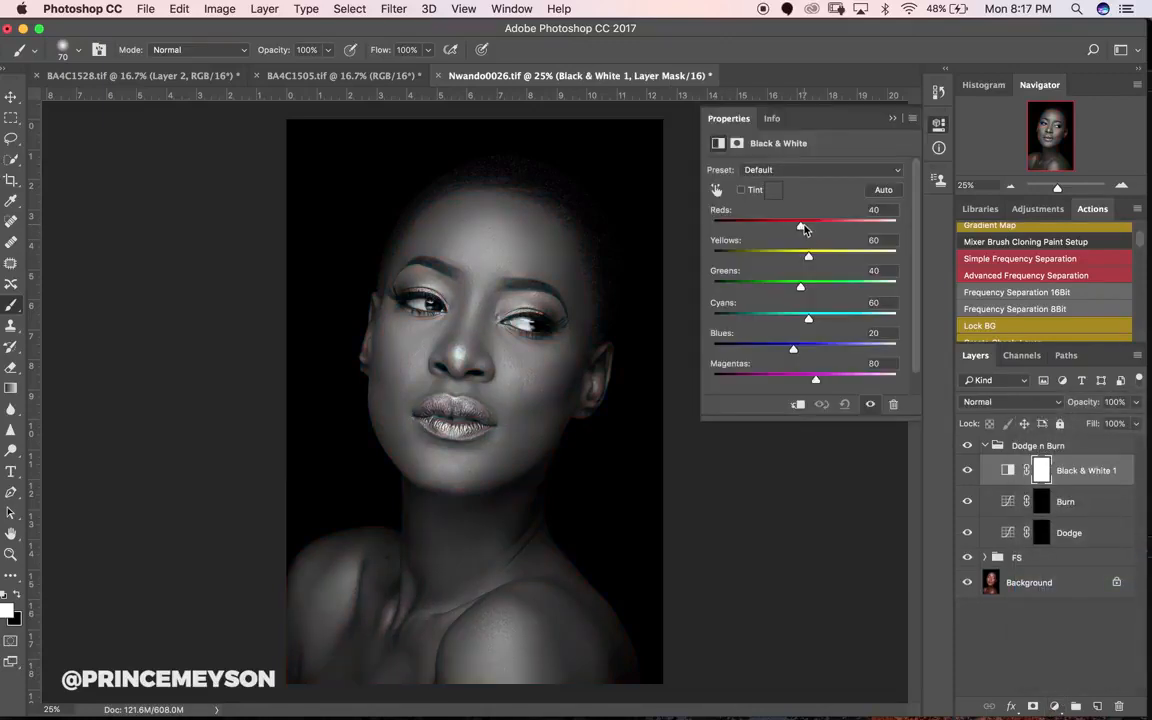
{"action": "left_click_drag", "start_coordinate": [800, 226], "coordinate": [775, 226]}
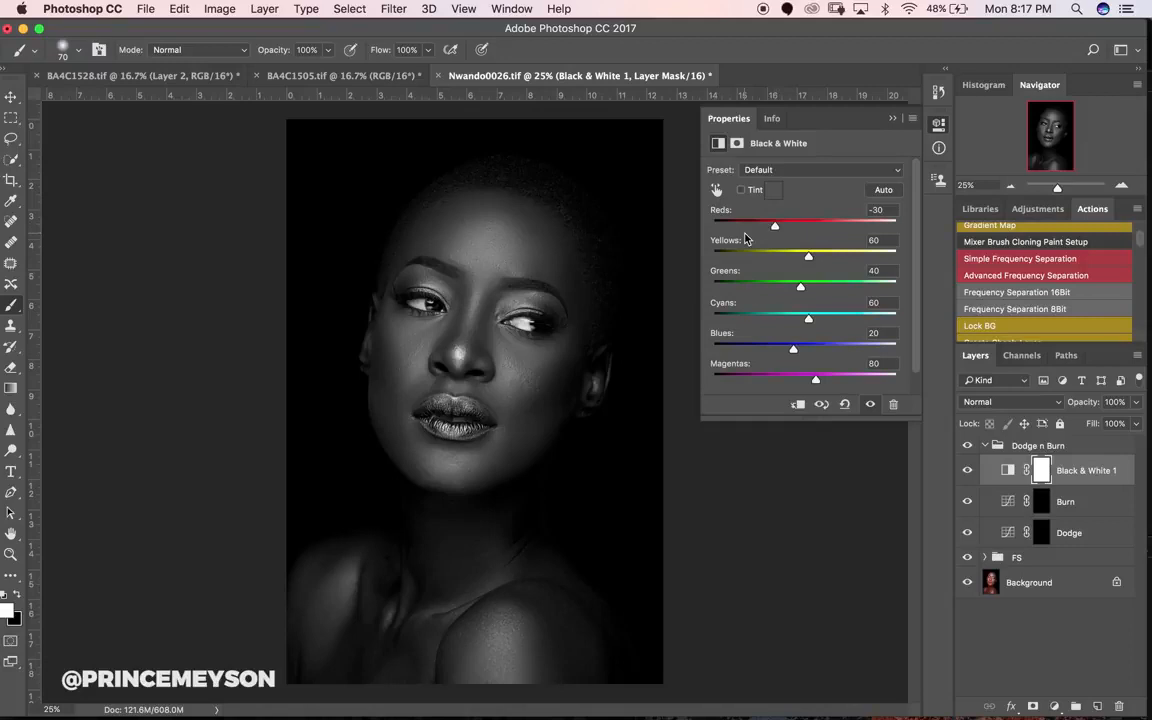
Reopen the Black & White adjustment's settings and fine-tune its Reds level.
{"action": "left_click", "coordinate": [891, 119]}
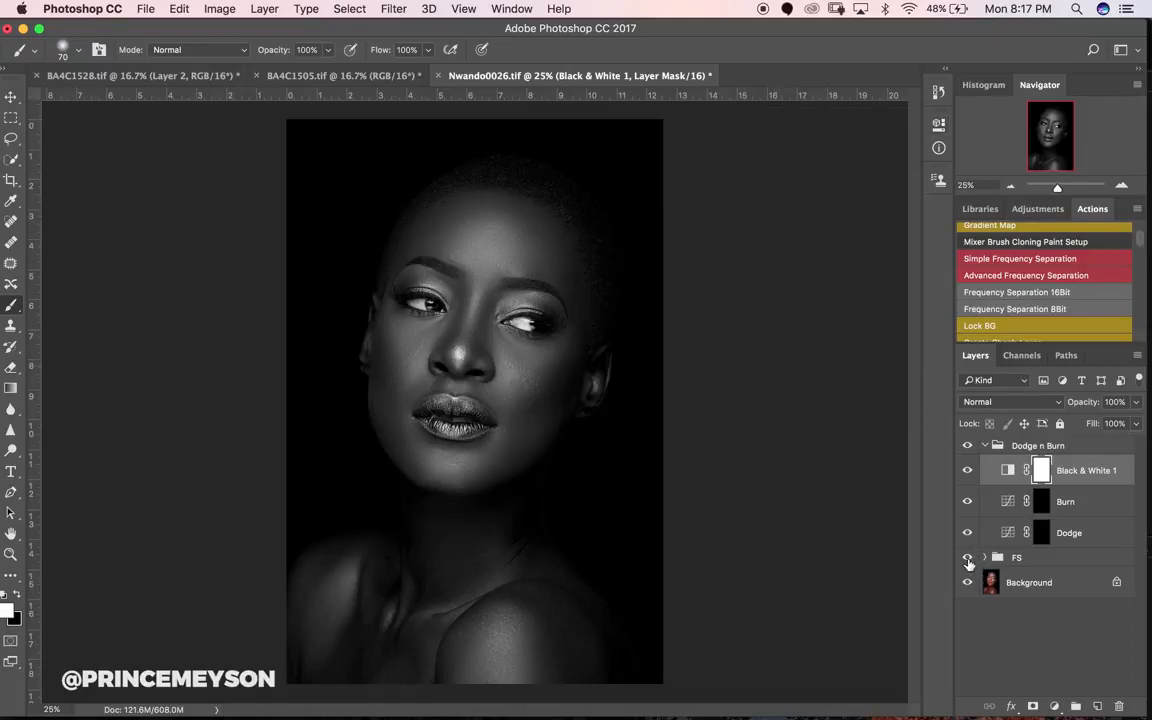
{"action": "left_click", "coordinate": [967, 558]}
{"action": "double_click", "coordinate": [1008, 471]}
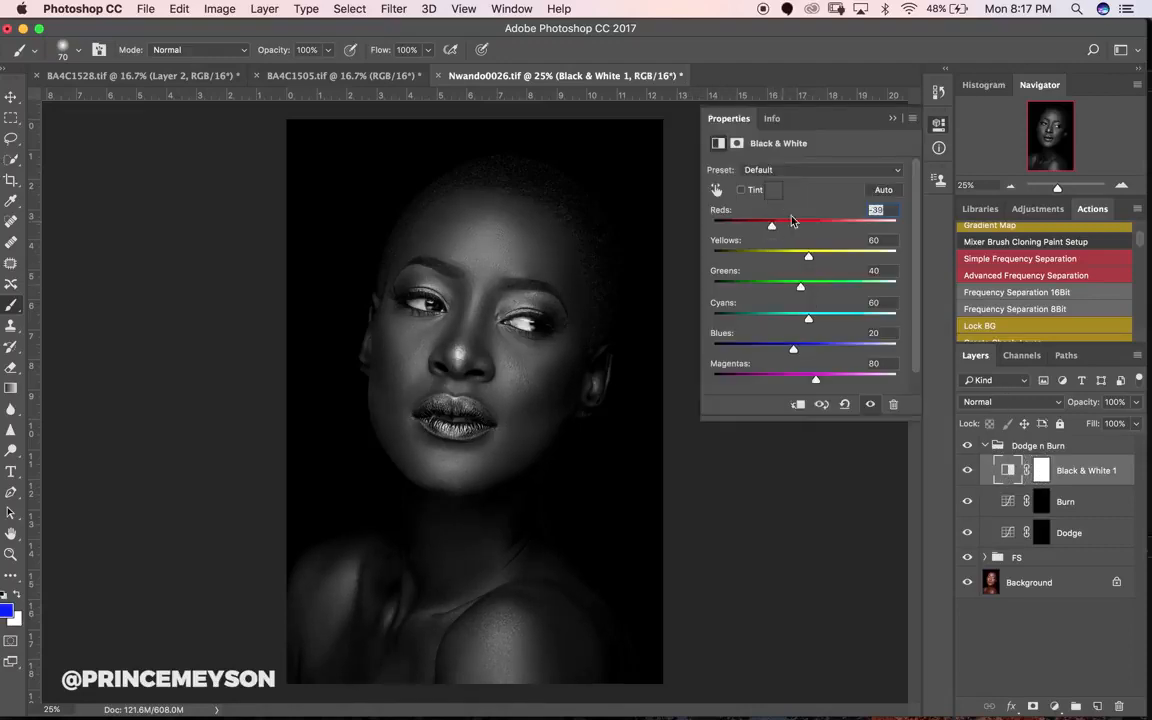
{"action": "left_click", "coordinate": [894, 118]}
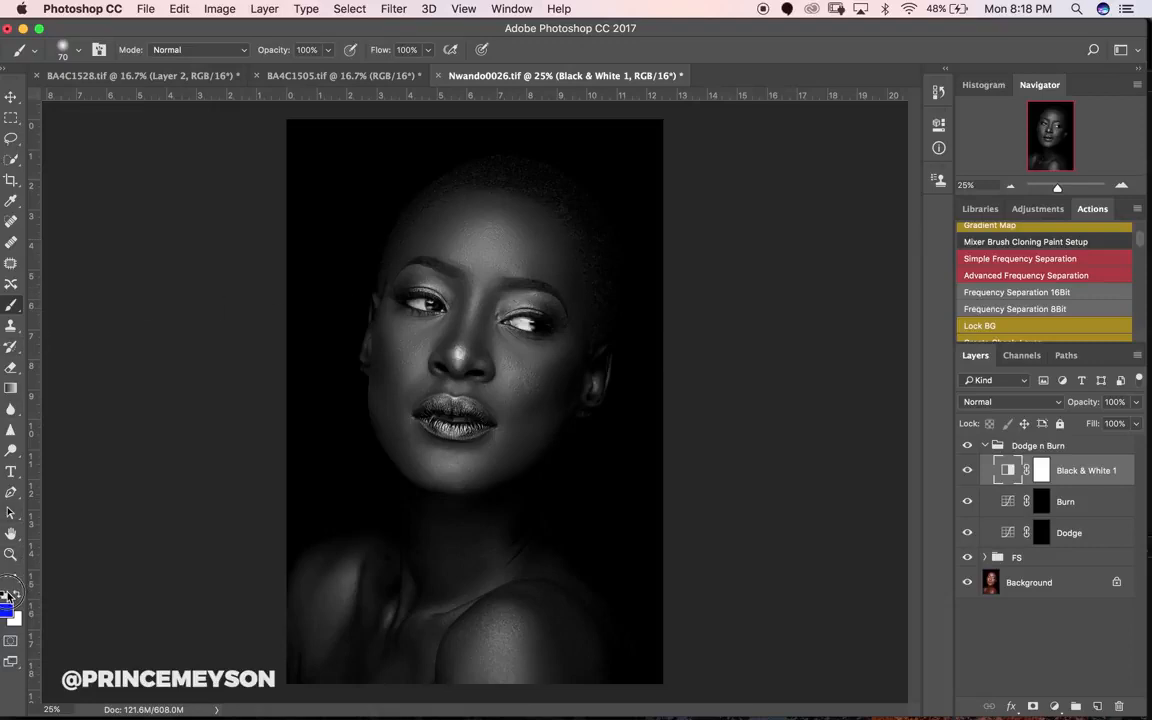
Select the Dodge layer's mask and set up a white brush with 12% opacity and 12% flow.
{"action": "key", "text": "d"}
{"action": "key", "text": "x"}
{"action": "left_click", "coordinate": [285, 52]}
{"action": "left_click", "coordinate": [306, 50]}
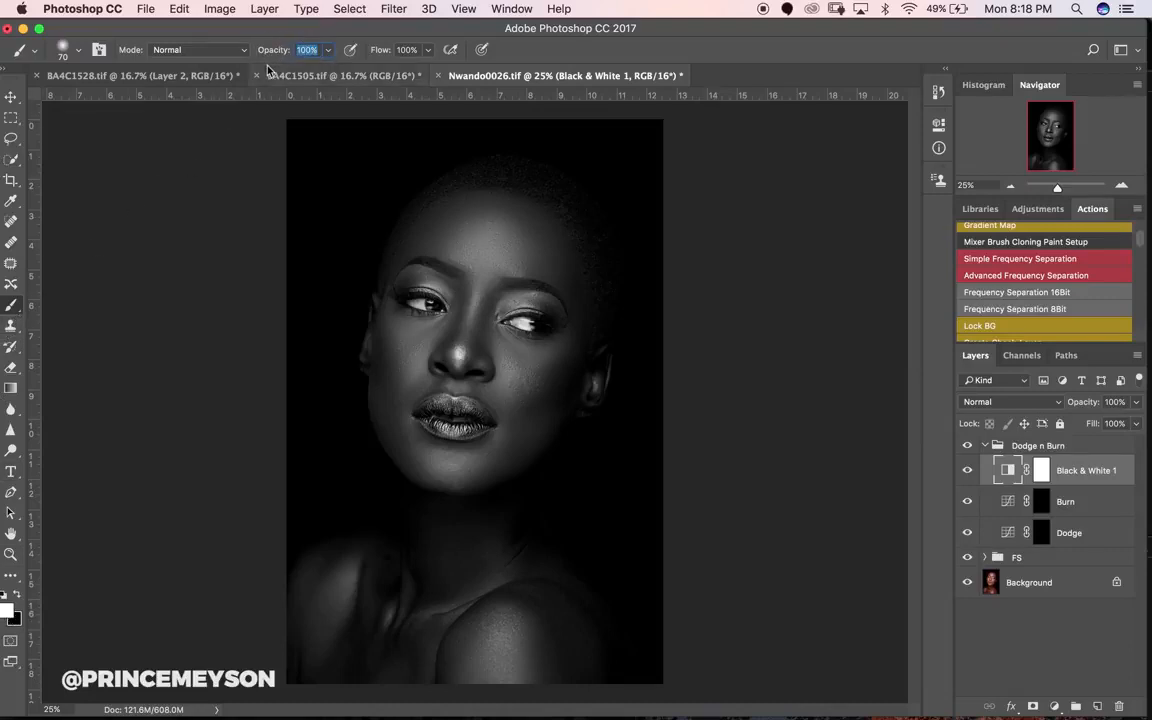
{"action": "type", "text": "12"}
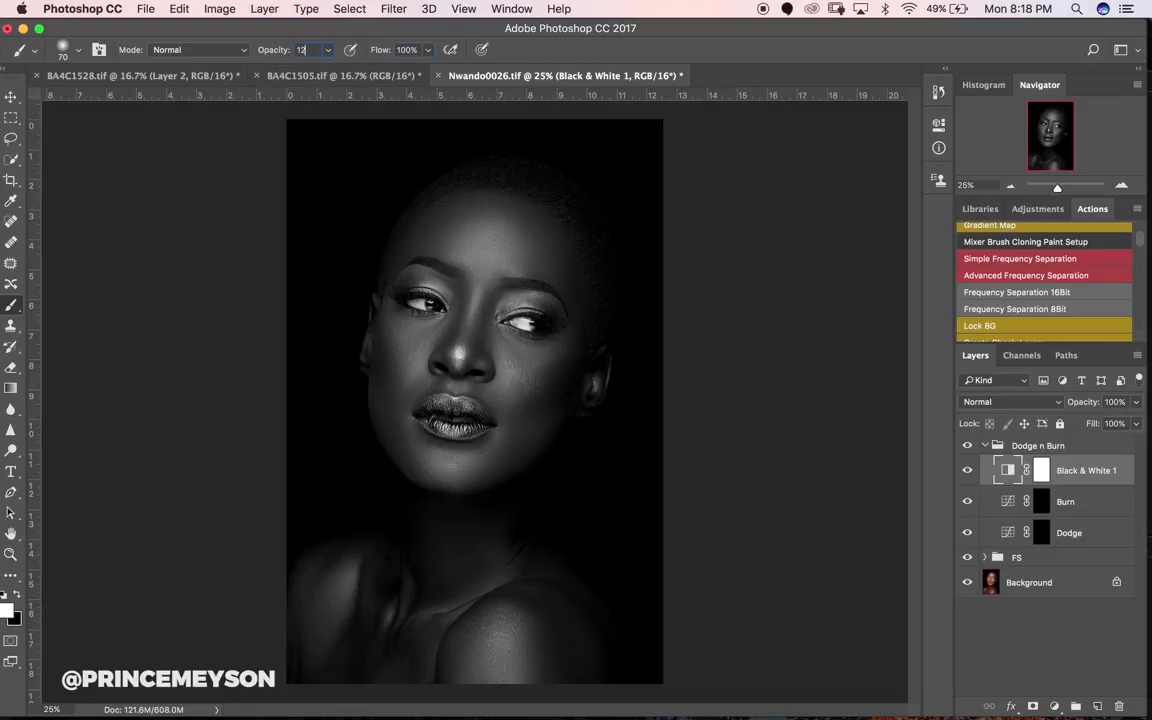
{"action": "key", "text": "Tab"}
{"action": "type", "text": "12"}
{"action": "left_click", "coordinate": [1042, 533]}
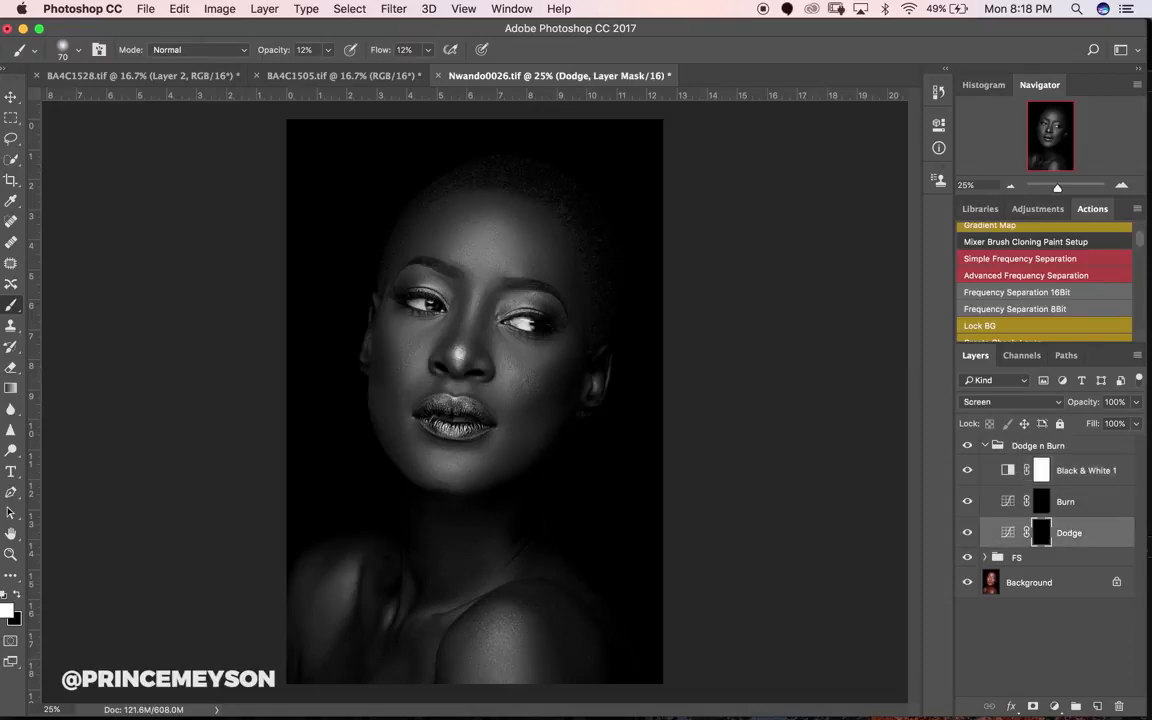
Enlarge the soft brush to about 500 px and dodge the centre of the forehead on the Dodge mask.
{"action": "key", "text": "bracketright"}
{"action": "key", "text": "bracketright"}
{"action": "key", "text": "bracketright"}
{"action": "key", "text": "bracketright"}
{"action": "key", "text": "bracketright"}
{"action": "key", "text": "bracketright"}
{"action": "key", "text": "bracketright"}
{"action": "key", "text": "bracketright"}
{"action": "key", "text": "bracketright"}
{"action": "key", "text": "bracketright"}
{"action": "key", "text": "bracketright"}
{"action": "key", "text": "bracketright"}
{"action": "key", "text": "bracketright"}
{"action": "key", "text": "bracketright"}
{"action": "key", "text": "z"}
{"action": "left_click", "coordinate": [463, 305]}
{"action": "left_click", "coordinate": [493, 275]}
{"action": "key", "text": "b"}
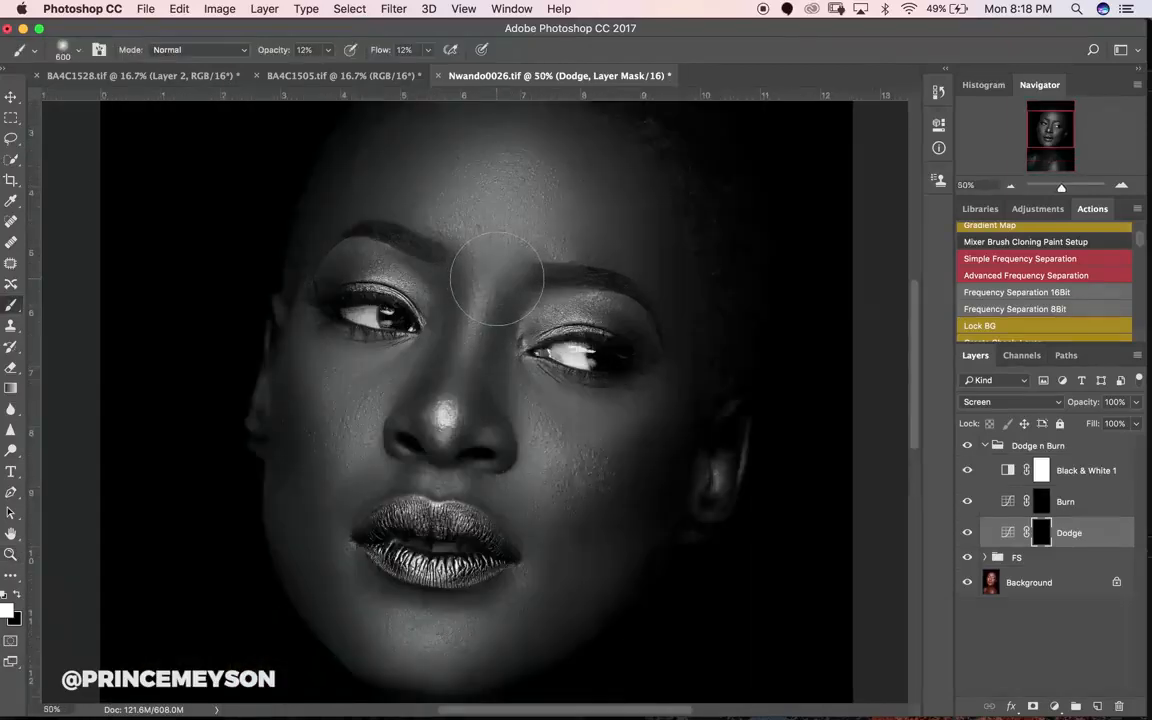
{"action": "left_click_drag", "start_coordinate": [497, 280], "coordinate": [492, 328]}
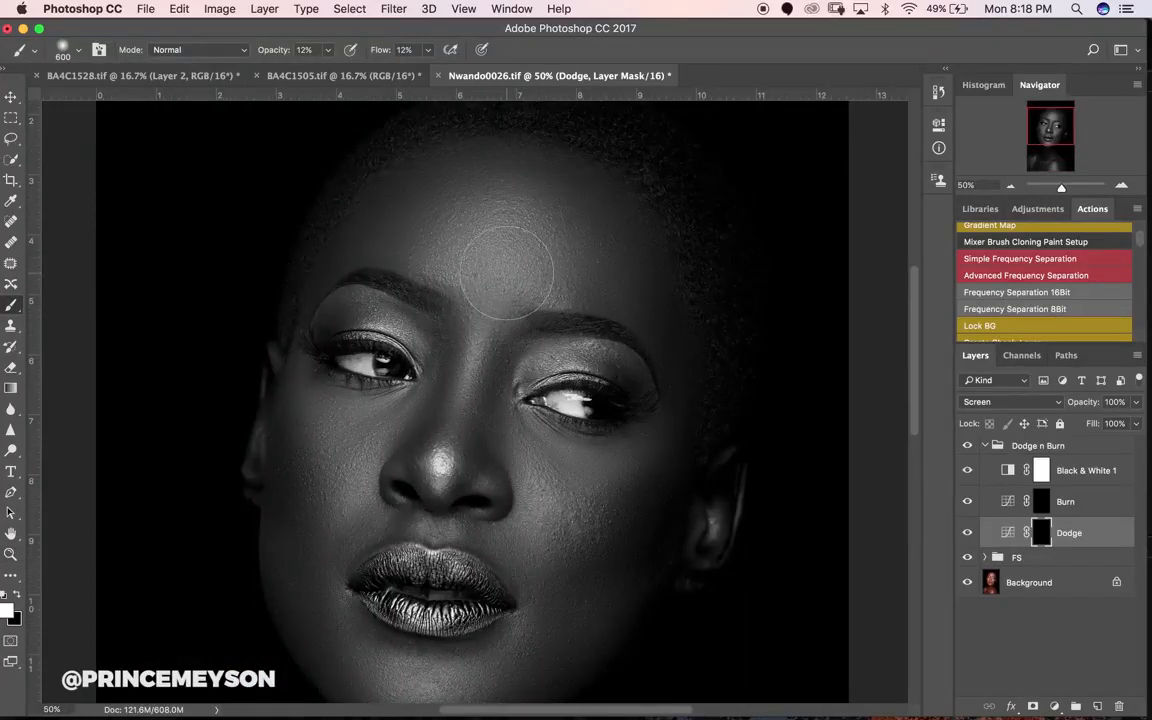
{"action": "key", "text": "z"}
{"action": "left_click", "coordinate": [521, 267], "text": "alt"}
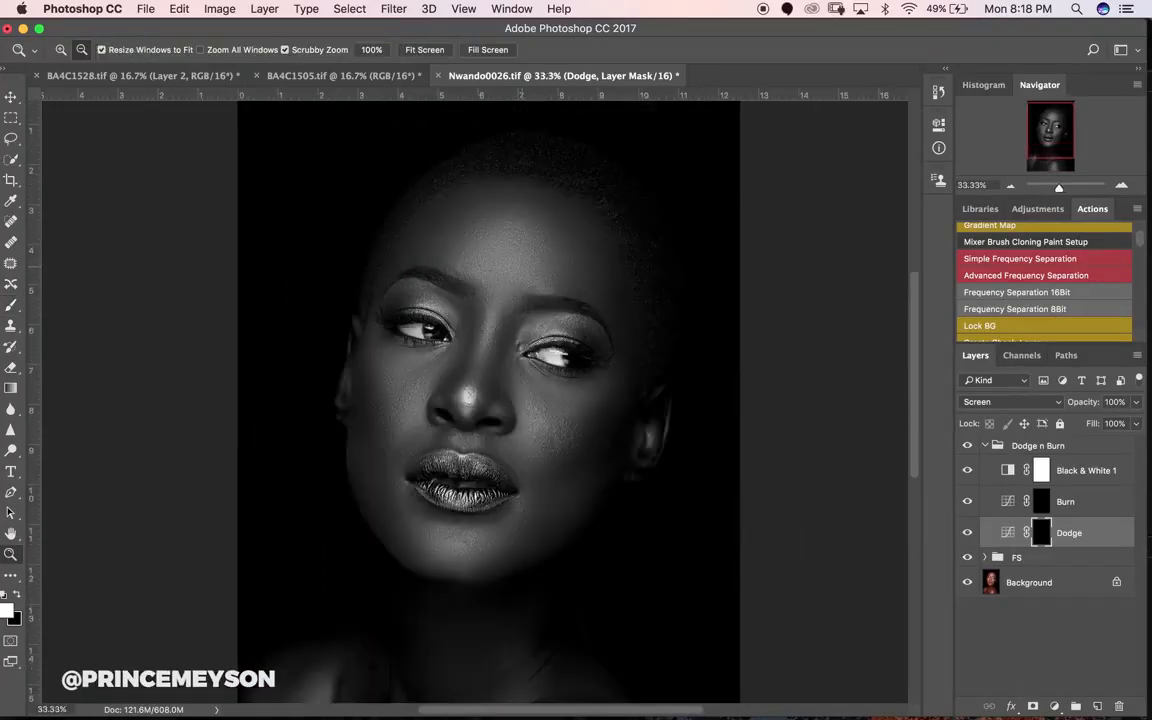
{"action": "key", "text": "b"}
{"action": "key", "text": "bracketleft"}
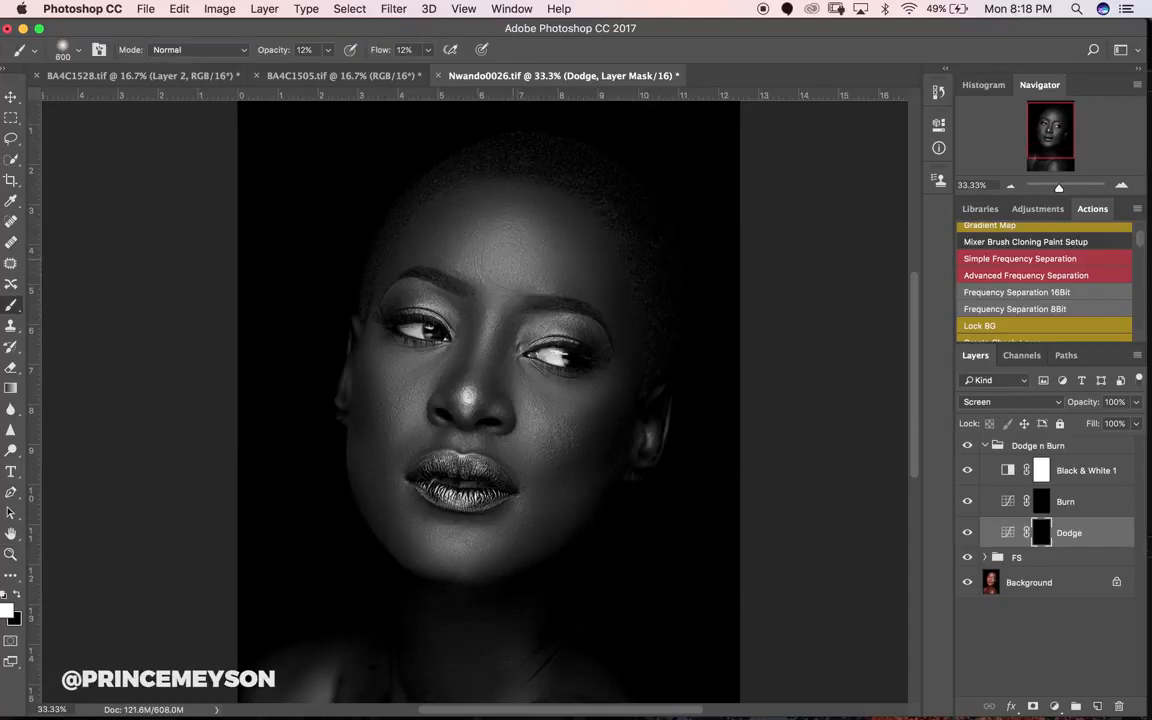
{"action": "key", "text": "bracketleft"}
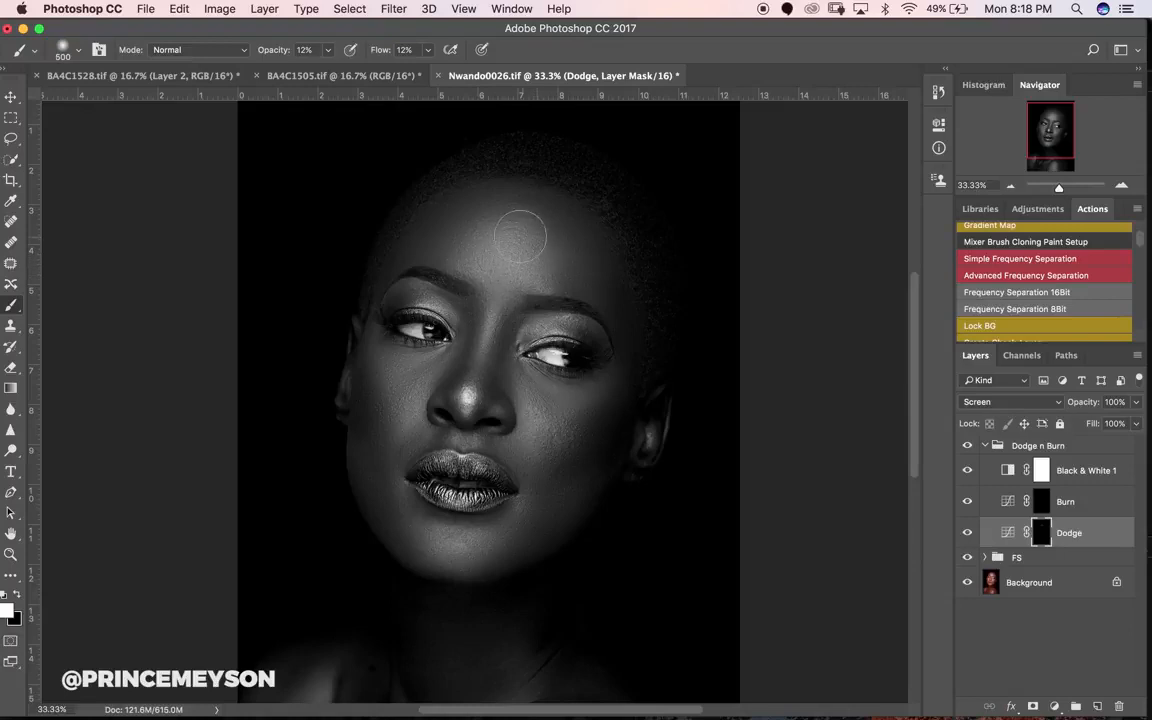
{"action": "key", "text": "bracketright"}
{"action": "mouse_move", "coordinate": [492, 256]}
{"action": "left_mouse_down"}
{"action": "mouse_move", "coordinate": [534, 272]}
{"action": "mouse_move", "coordinate": [460, 254]}
{"action": "left_mouse_up"}
Dodge the cheekbone and under-eye highlights on the Dodge mask with a brush of about 200 to 300 px.
{"action": "key", "text": "bracketleft"}
{"action": "key", "text": "bracketleft"}
{"action": "mouse_move", "coordinate": [385, 360]}
{"action": "left_mouse_down"}
{"action": "mouse_move", "coordinate": [413, 391]}
{"action": "mouse_move", "coordinate": [357, 335]}
{"action": "mouse_move", "coordinate": [378, 328]}
{"action": "left_mouse_up"}
{"action": "key", "text": "bracketleft"}
{"action": "key", "text": "bracketleft"}
{"action": "key", "text": "bracketright"}
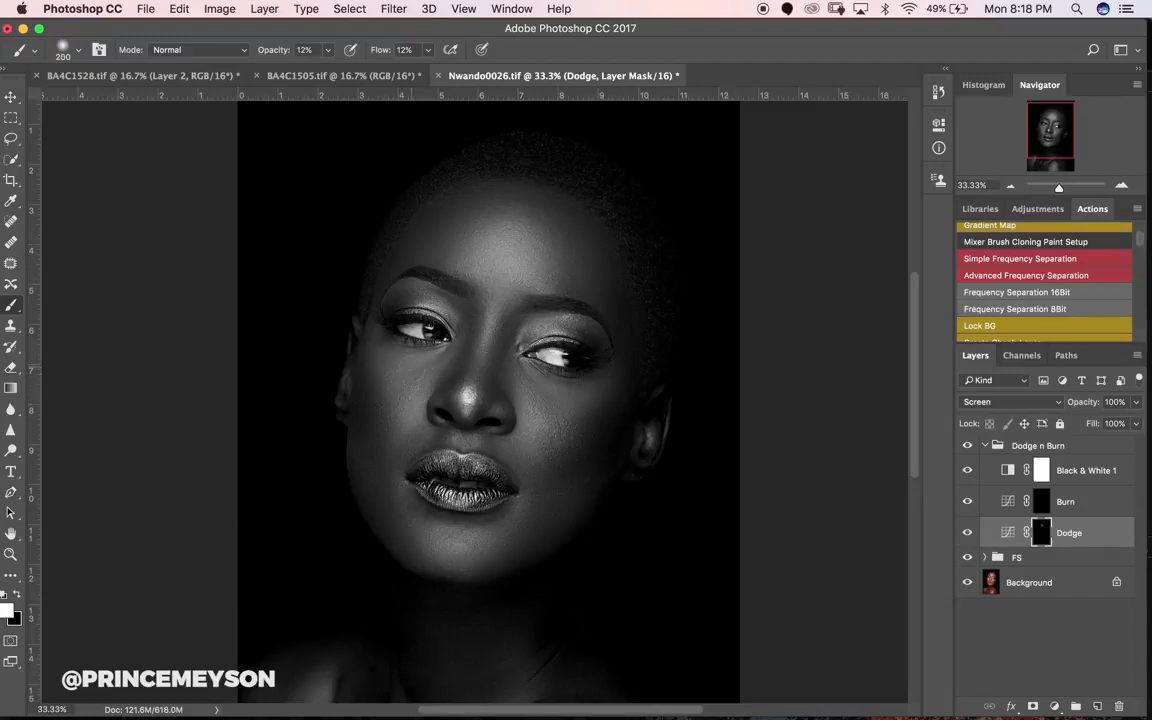
{"action": "key", "text": "bracketleft"}
{"action": "key", "text": "bracketright"}
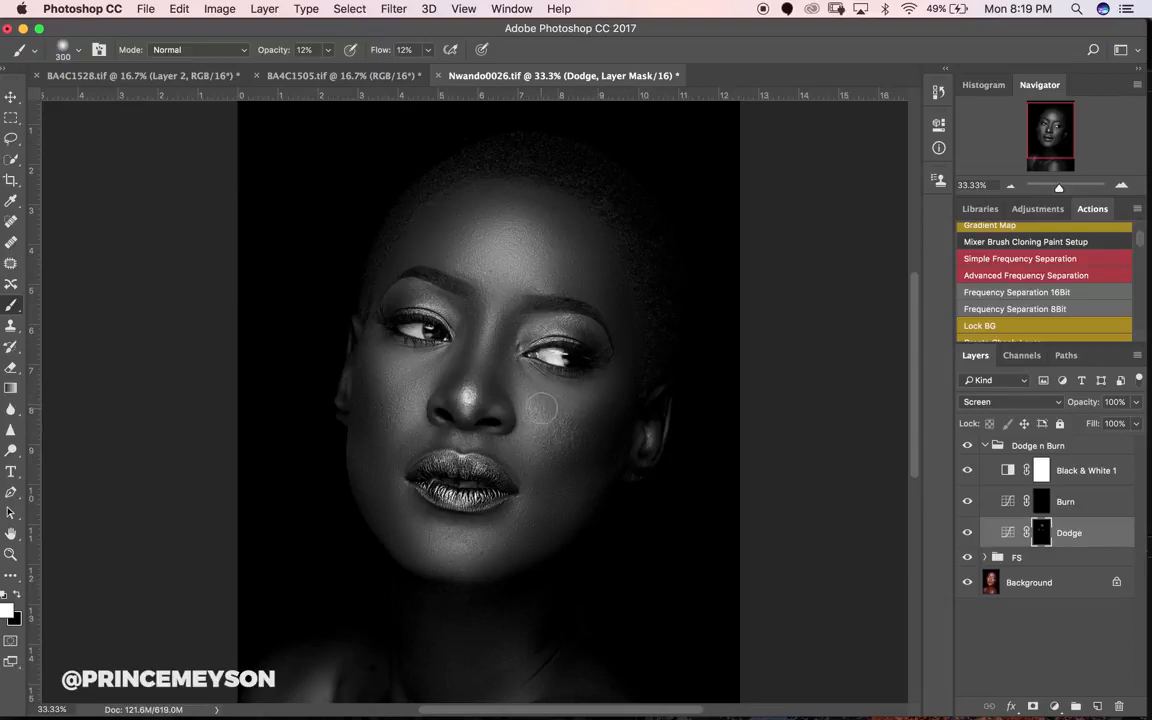
Dodge the cheek on the ear side with a brush of about 400 px and compare the result with the Black & White layer hidden.
{"action": "key", "text": "bracketright"}
{"action": "key", "text": "bracketright"}
{"action": "key", "text": "bracketleft"}
{"action": "key", "text": "bracketleft"}
{"action": "key", "text": "bracketleft"}
{"action": "key", "text": "bracketright"}
{"action": "key", "text": "bracketright"}
{"action": "key", "text": "bracketright"}
{"action": "key", "text": "bracketright"}
{"action": "key", "text": "bracketright"}
{"action": "key", "text": "bracketleft"}
{"action": "key", "text": "bracketleft"}
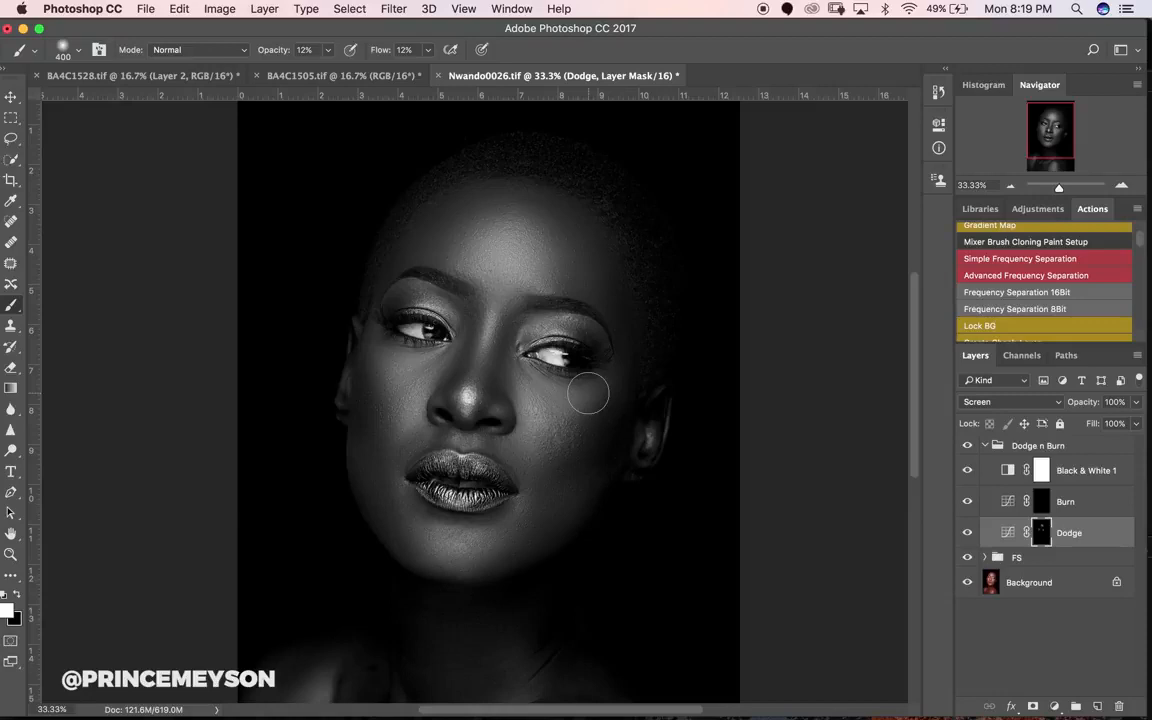
{"action": "left_click", "coordinate": [967, 470]}
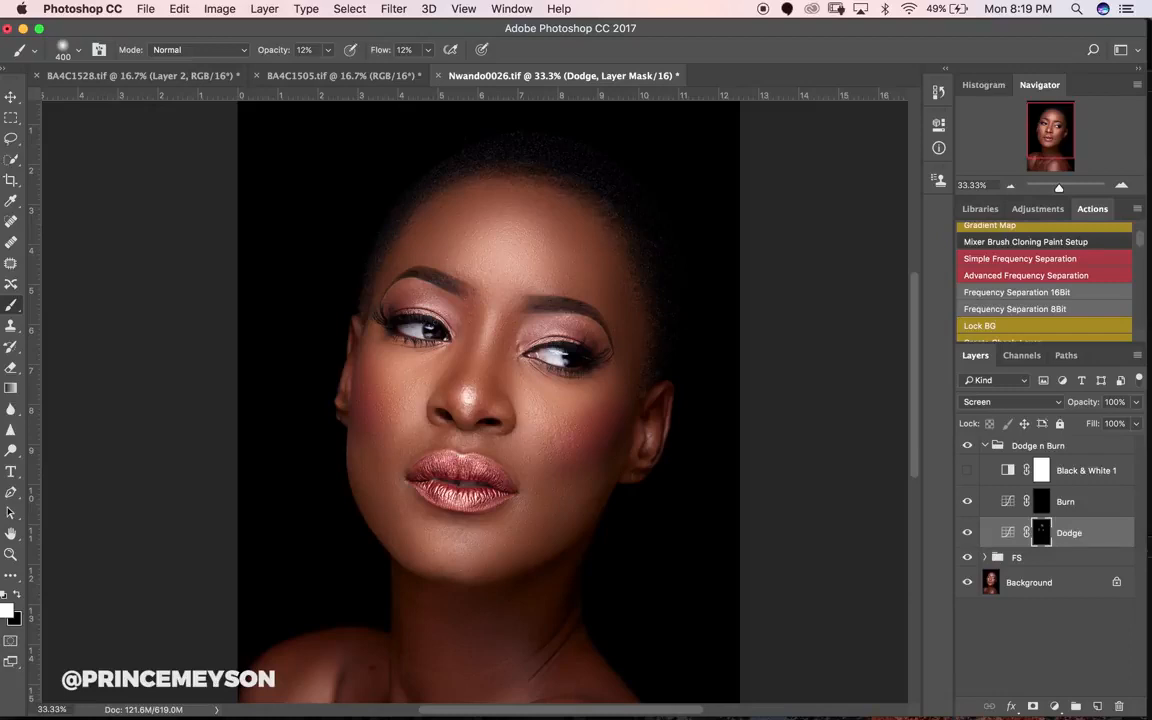
{"action": "left_click", "coordinate": [966, 470]}
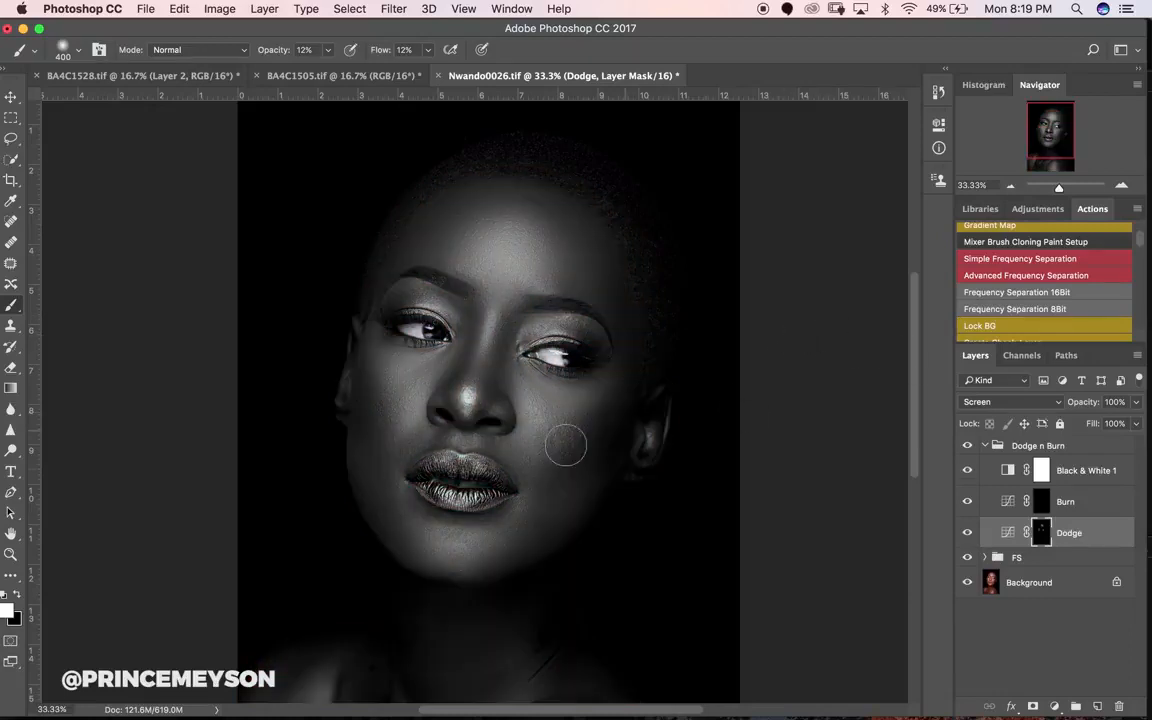
Continue dodging the lower cheeks and the area around the mouth and chin, varying the brush around 250 px.
{"action": "key", "text": "bracketleft"}
{"action": "key", "text": "bracketright"}
{"action": "key", "text": "bracketleft"}
{"action": "key", "text": "bracketleft"}
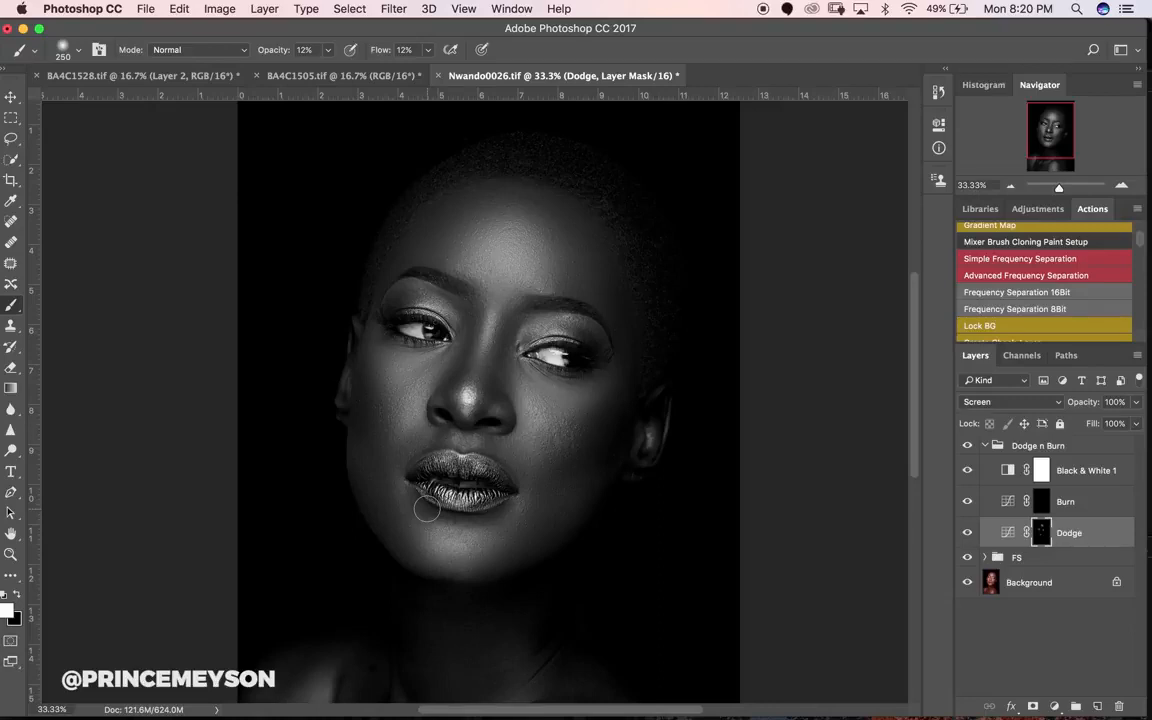
{"action": "key", "text": "bracketright"}
{"action": "key", "text": "bracketright"}
{"action": "key", "text": "bracketleft"}
{"action": "key", "text": "bracketleft"}
{"action": "key", "text": "bracketright"}
{"action": "key", "text": "bracketright"}
{"action": "key", "text": "bracketright"}
{"action": "key", "text": "bracketright"}
{"action": "key", "text": "bracketleft"}
{"action": "key", "text": "bracketleft"}
{"action": "key", "text": "bracketleft"}
{"action": "key", "text": "bracketleft"}
{"action": "key", "text": "bracketleft"}
{"action": "key", "text": "bracketleft"}
{"action": "key", "text": "bracketright"}
{"action": "key", "text": "bracketright"}
{"action": "key", "text": "bracketright"}
{"action": "key", "text": "bracketright"}
Dodge the fine highlights above the upper lip and around the nose in close-up, reducing the brush to about 80 px.
{"action": "key", "text": "z"}
{"action": "left_click", "coordinate": [468, 428]}
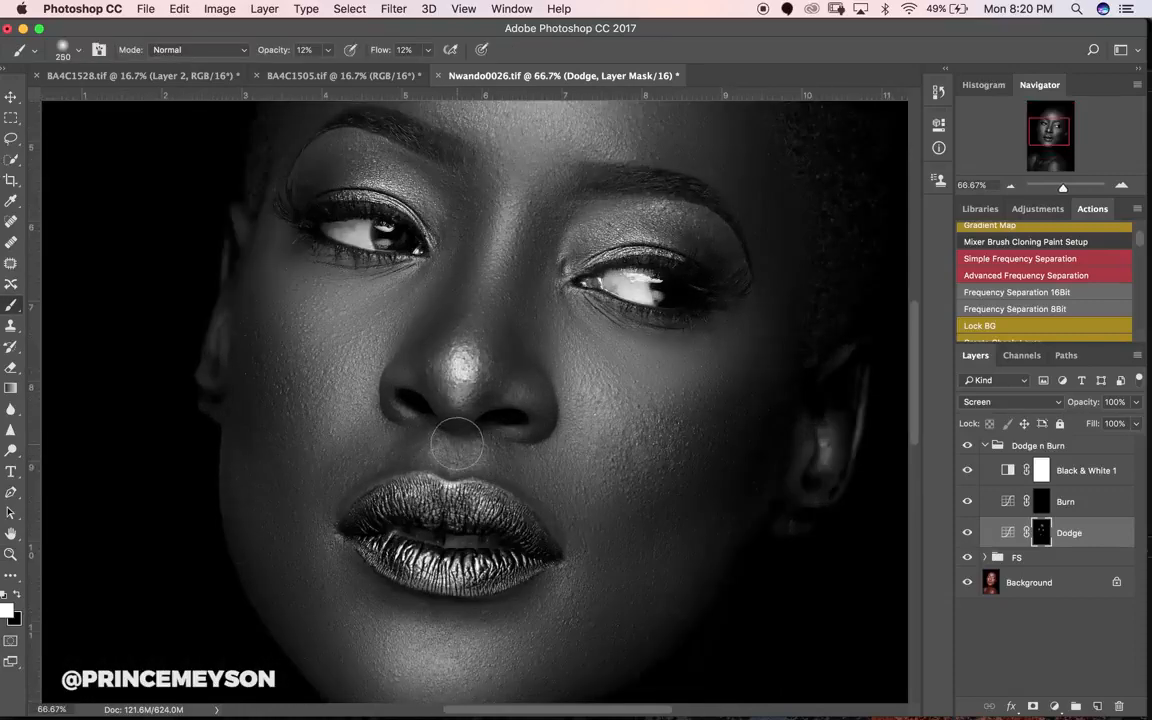
{"action": "key", "text": "bracketleft"}
{"action": "key", "text": "bracketleft"}
{"action": "key", "text": "bracketleft"}
{"action": "key", "text": "bracketleft"}
{"action": "key", "text": "bracketleft"}
{"action": "key", "text": "bracketleft"}
{"action": "key", "text": "bracketleft"}
{"action": "key", "text": "bracketright"}
{"action": "key", "text": "bracketleft"}
{"action": "key", "text": "bracketleft"}
{"action": "key", "text": "bracketleft"}
{"action": "key", "text": "bracketleft"}
{"action": "key", "text": "bracketleft"}
{"action": "key", "text": "bracketright"}
{"action": "key", "text": "bracketright"}
{"action": "key", "text": "bracketright"}
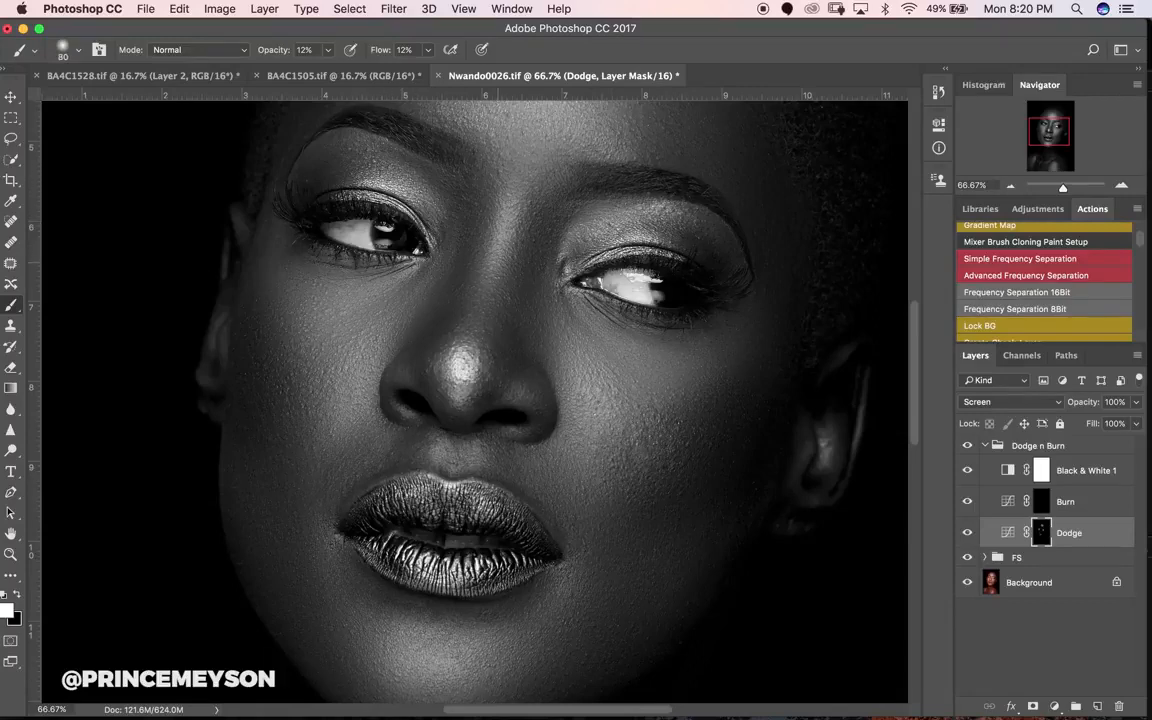
Hide the Black & White layer to check the dodging in colour across the whole portrait.
{"action": "left_click", "coordinate": [600, 388], "text": "alt"}
{"action": "left_click", "coordinate": [600, 388], "text": "alt"}
{"action": "left_click", "coordinate": [600, 388], "text": "alt"}
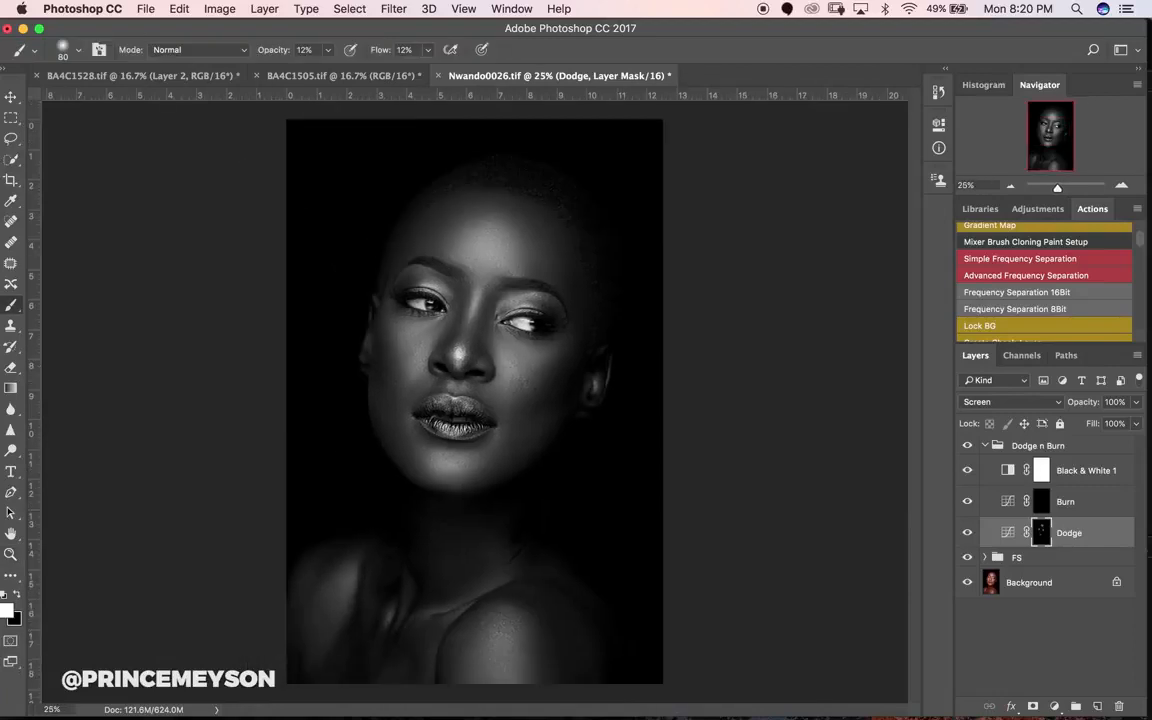
{"action": "left_click", "coordinate": [967, 470]}
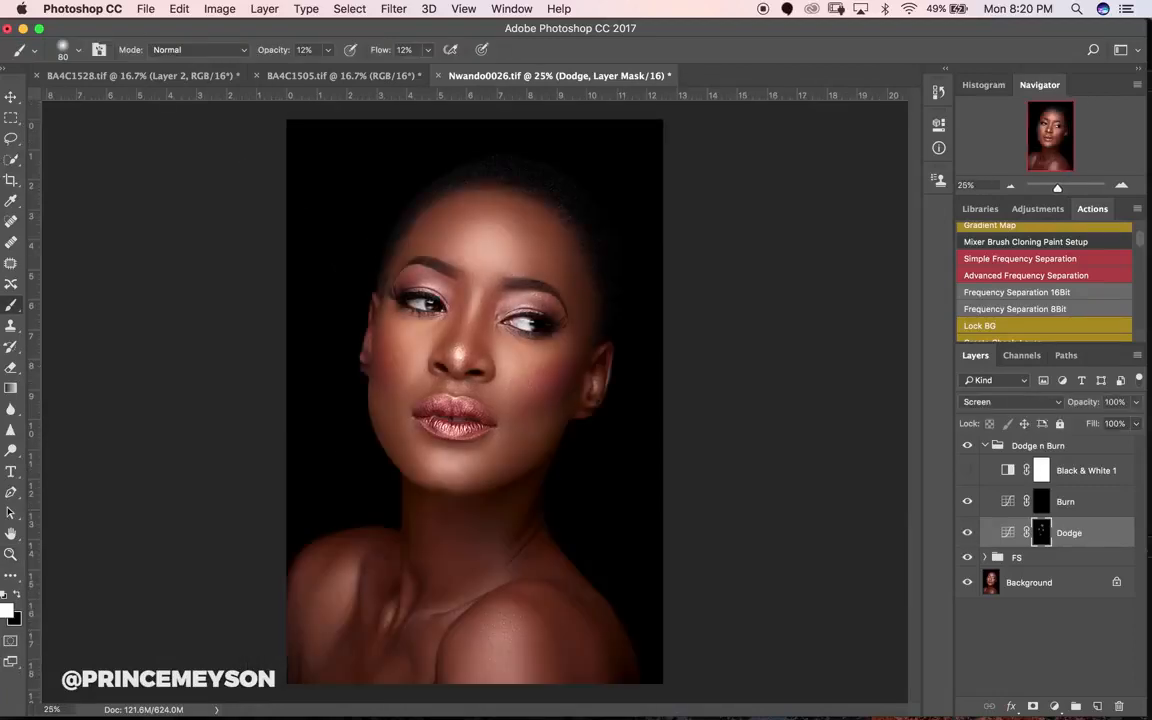
Enlarge the brush to 400 px and show the Black & White layer again, toggling it to compare with the colour image.
{"action": "key", "text": "bracketright"}
{"action": "key", "text": "bracketright"}
{"action": "key", "text": "bracketright"}
{"action": "key", "text": "bracketright"}
{"action": "key", "text": "bracketright"}
{"action": "key", "text": "bracketright"}
{"action": "key", "text": "bracketleft"}
{"action": "key", "text": "bracketright"}
{"action": "key", "text": "bracketright"}
{"action": "key", "text": "bracketleft"}
{"action": "left_click", "coordinate": [967, 470]}
{"action": "left_click", "coordinate": [967, 470]}
{"action": "left_click", "coordinate": [967, 470]}
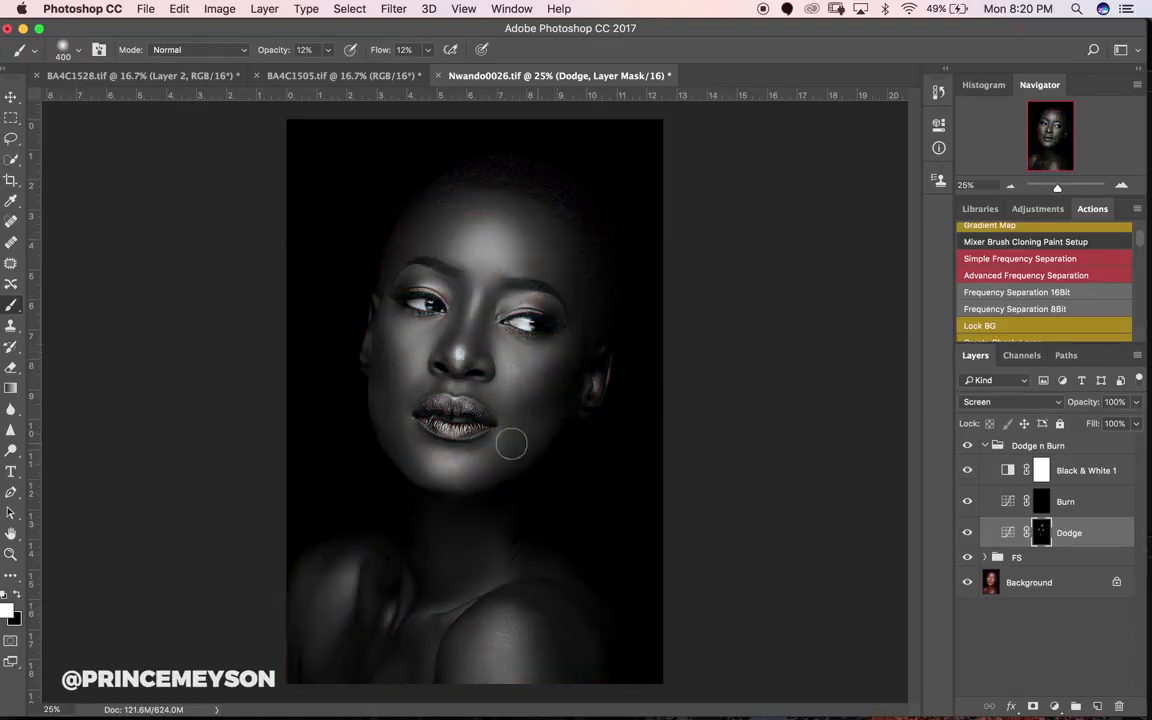
Touch up the lower face highlights with a 300 px brush and check them with the Black & White layer hidden.
{"action": "key", "text": "bracketleft"}
{"action": "left_click", "coordinate": [967, 470]}
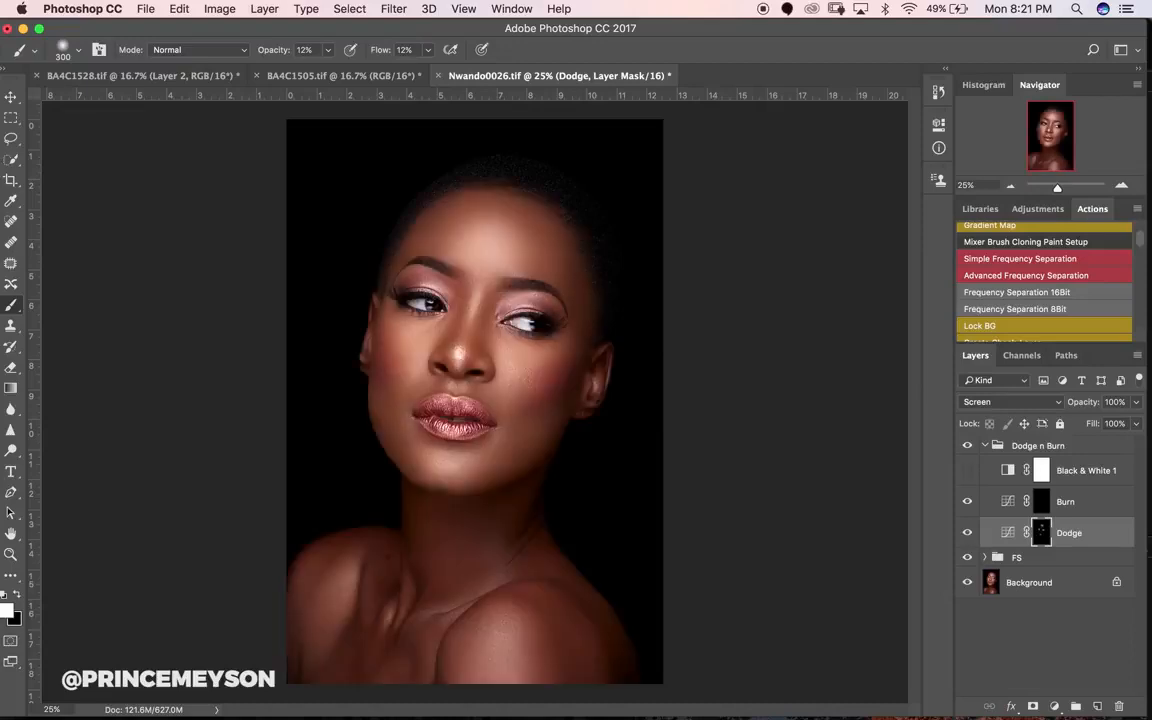
{"action": "left_click", "coordinate": [967, 470]}
With the Black & White layer shown, dodge the shoulder, collarbone and neck highlights, varying the brush size between strokes from 600 px.
{"action": "key", "text": "bracketright"}
{"action": "key", "text": "bracketright"}
{"action": "key", "text": "bracketright"}
{"action": "left_click", "coordinate": [967, 470]}
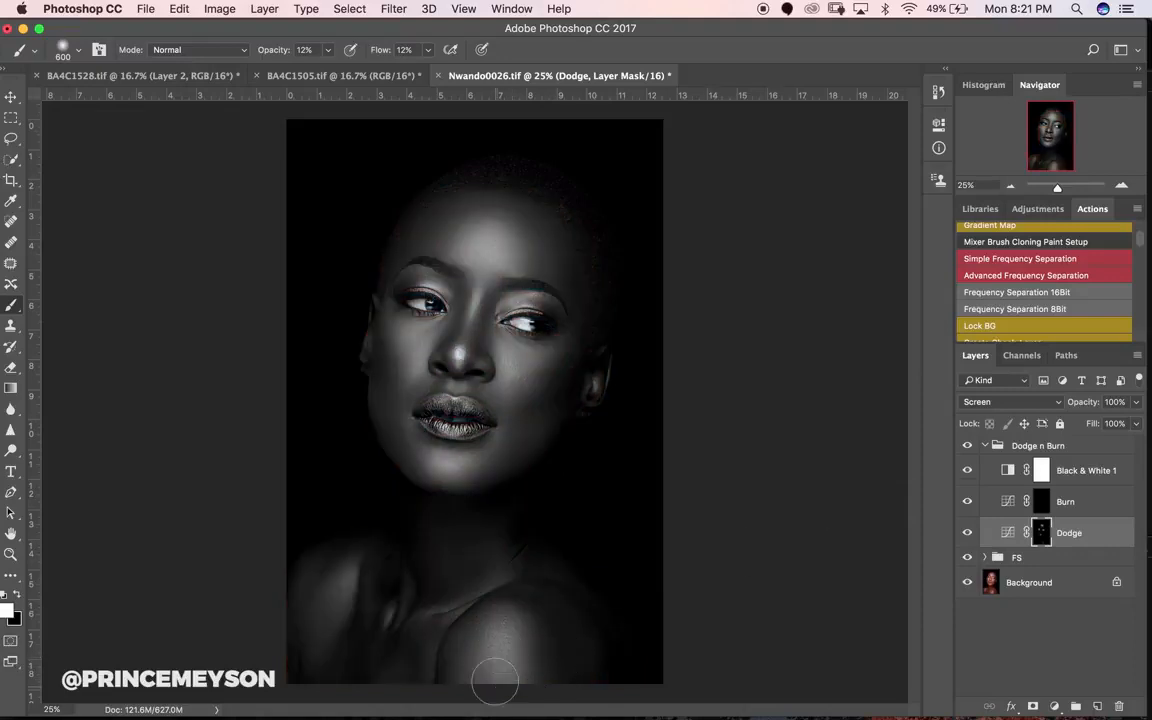
{"action": "key", "text": "bracketleft"}
{"action": "key", "text": "bracketleft"}
{"action": "key", "text": "bracketleft"}
{"action": "key", "text": "bracketleft"}
{"action": "key", "text": "bracketleft"}
{"action": "key", "text": "bracketleft"}
{"action": "key", "text": "bracketright"}
{"action": "key", "text": "bracketright"}
{"action": "key", "text": "bracketright"}
{"action": "key", "text": "bracketright"}
{"action": "key", "text": "bracketright"}
{"action": "key", "text": "bracketright"}
{"action": "key", "text": "bracketright"}
{"action": "key", "text": "bracketright"}
{"action": "key", "text": "bracketleft"}
{"action": "key", "text": "bracketleft"}
{"action": "key", "text": "bracketleft"}
{"action": "key", "text": "bracketleft"}
{"action": "key", "text": "bracketleft"}
{"action": "key", "text": "bracketleft"}
{"action": "key", "text": "bracketleft"}
{"action": "key", "text": "bracketleft"}
{"action": "key", "text": "bracketleft"}
{"action": "key", "text": "bracketleft"}
{"action": "key", "text": "bracketright"}
{"action": "key", "text": "bracketright"}
{"action": "key", "text": "bracketright"}
{"action": "key", "text": "bracketright"}
{"action": "key", "text": "bracketright"}
{"action": "key", "text": "bracketright"}
Hide the Black & White layer and reduce the brush to 35 px for fine highlight work on the lips.
{"action": "left_click", "coordinate": [967, 470]}
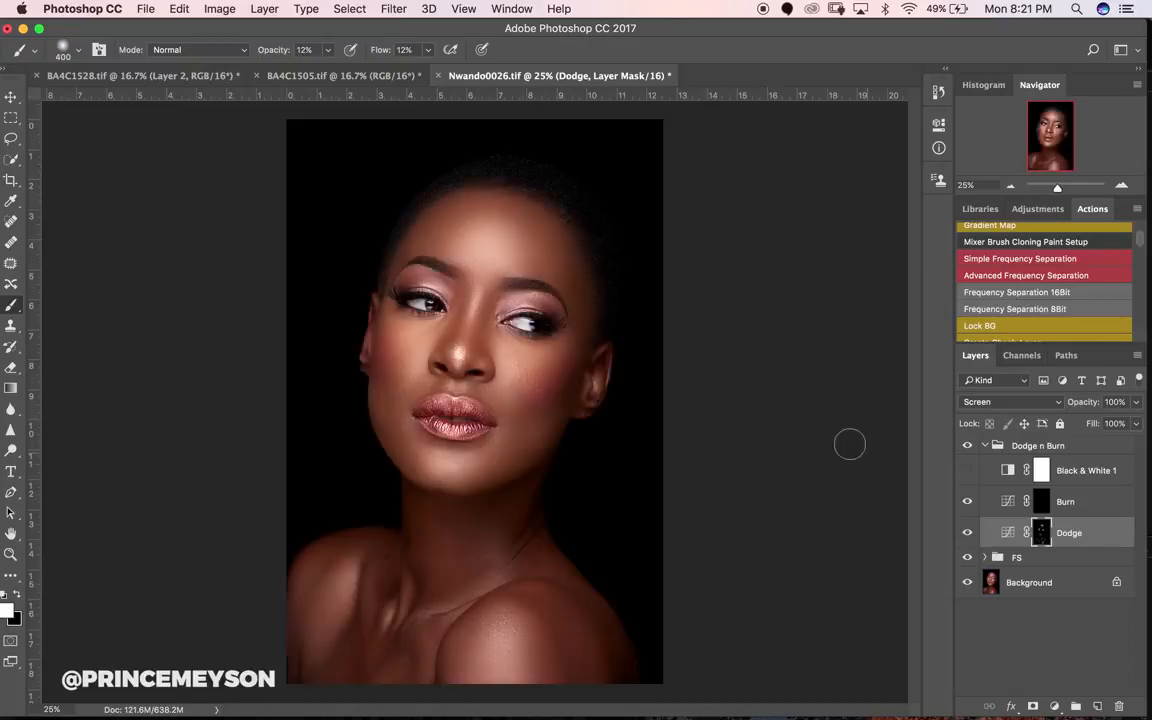
{"action": "key", "text": "z"}
{"action": "left_click", "coordinate": [426, 410]}
{"action": "left_click", "coordinate": [427, 418]}
{"action": "left_click", "coordinate": [427, 418]}
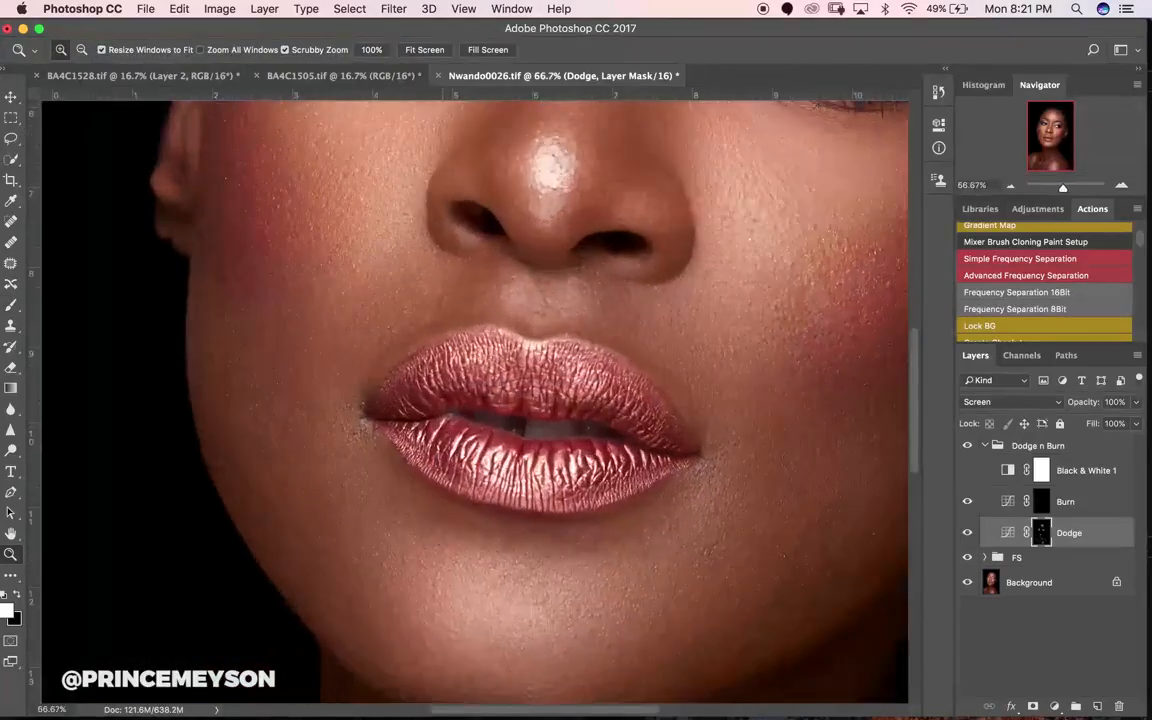
{"action": "key", "text": "b"}
{"action": "left_click_drag", "start_coordinate": [558, 385], "coordinate": [554, 448]}
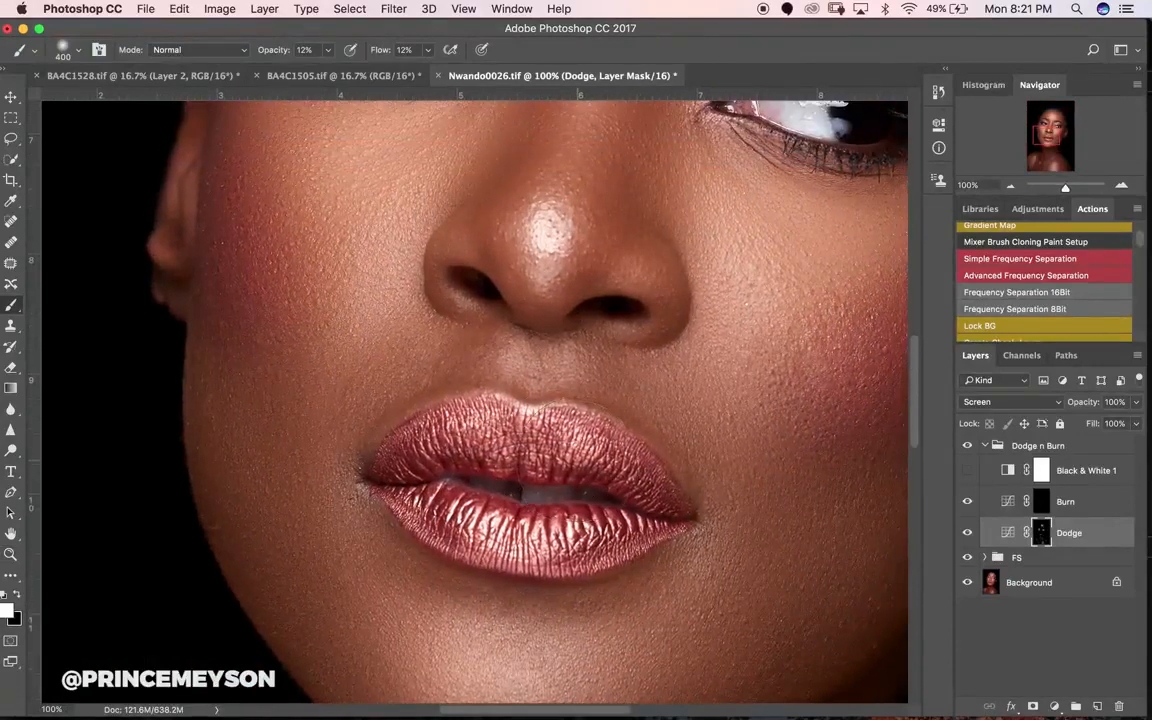
{"action": "key", "text": "bracketleft"}
{"action": "key", "text": "bracketleft"}
{"action": "key", "text": "bracketleft"}
{"action": "key", "text": "bracketleft"}
{"action": "key", "text": "bracketleft"}
{"action": "key", "text": "bracketleft"}
{"action": "key", "text": "bracketleft"}
{"action": "key", "text": "bracketleft"}
{"action": "key", "text": "bracketleft"}
{"action": "key", "text": "bracketleft"}
{"action": "key", "text": "bracketleft"}
{"action": "key", "text": "bracketleft"}
{"action": "key", "text": "bracketleft"}
{"action": "key", "text": "bracketright"}
{"action": "key", "text": "bracketleft"}
{"action": "key", "text": "bracketleft"}
{"action": "key", "text": "bracketleft"}
{"action": "key", "text": "bracketright"}
{"action": "key", "text": "bracketright"}
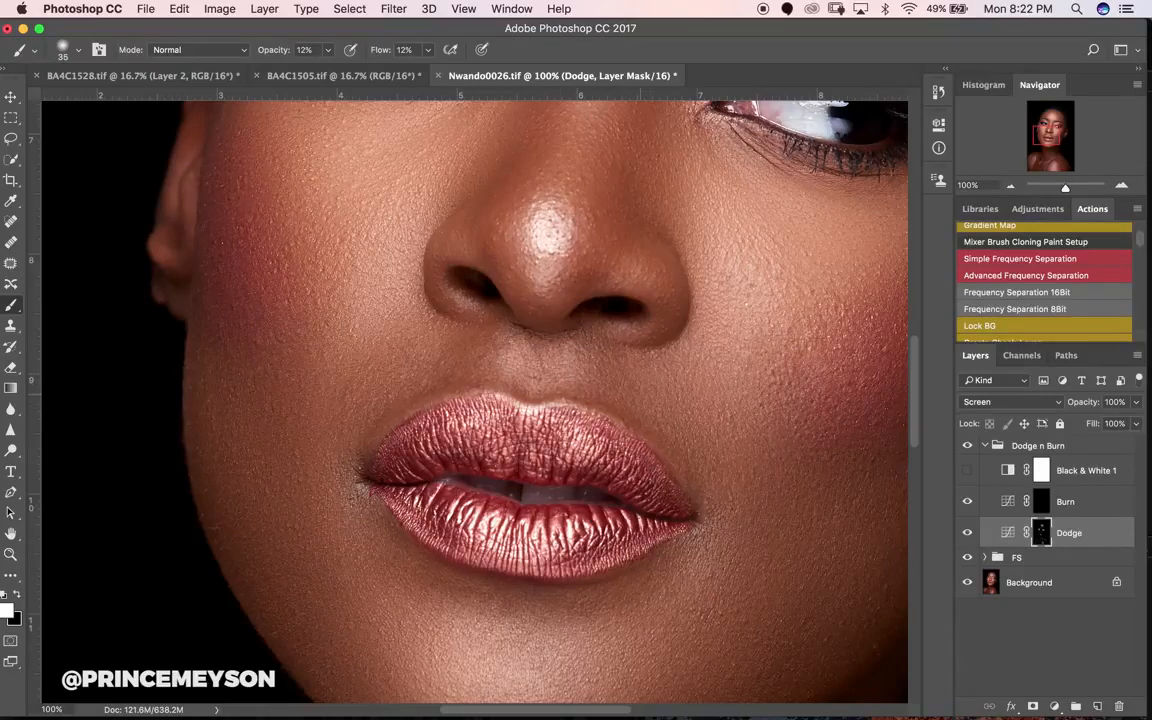
Compare the whole portrait with the Dodge layer hidden and shown, leaving the layer visible.
{"action": "key", "text": "z"}
{"action": "left_click", "coordinate": [654, 388], "text": "alt"}
{"action": "left_click", "coordinate": [654, 388], "text": "alt"}
{"action": "left_click", "coordinate": [654, 388], "text": "alt"}
{"action": "left_click", "coordinate": [654, 388], "text": "alt"}
{"action": "left_click", "coordinate": [654, 388], "text": "alt"}
{"action": "key", "text": "b"}
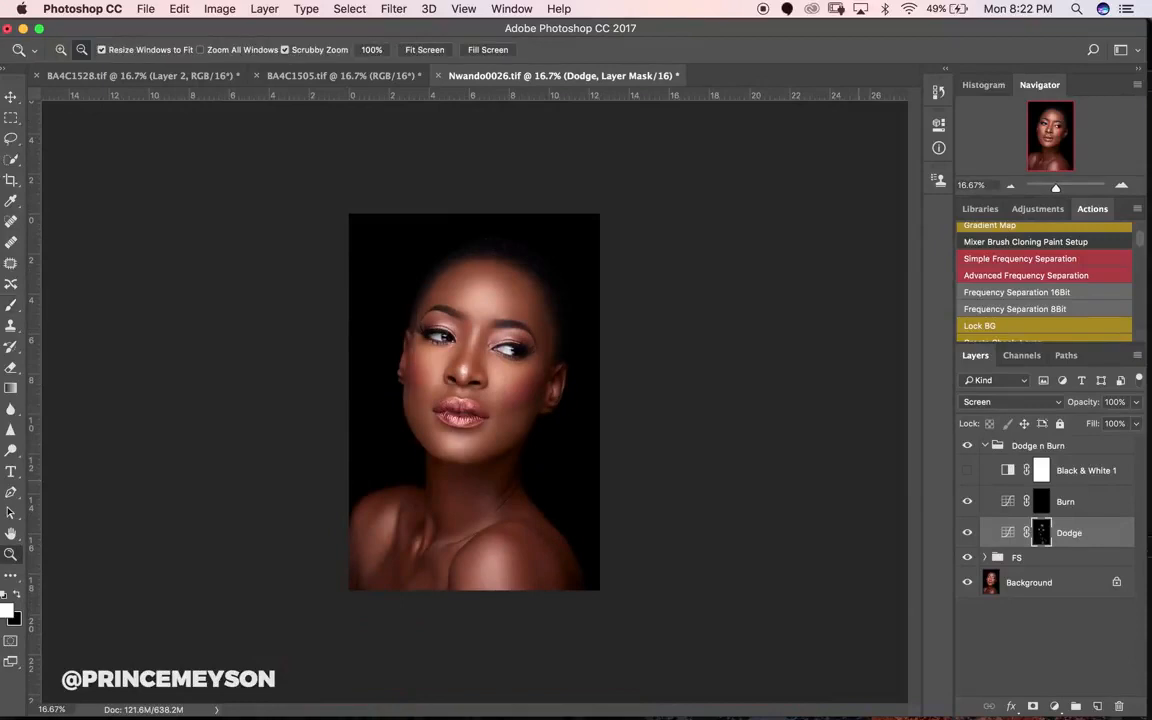
{"action": "key", "text": "super+equal"}
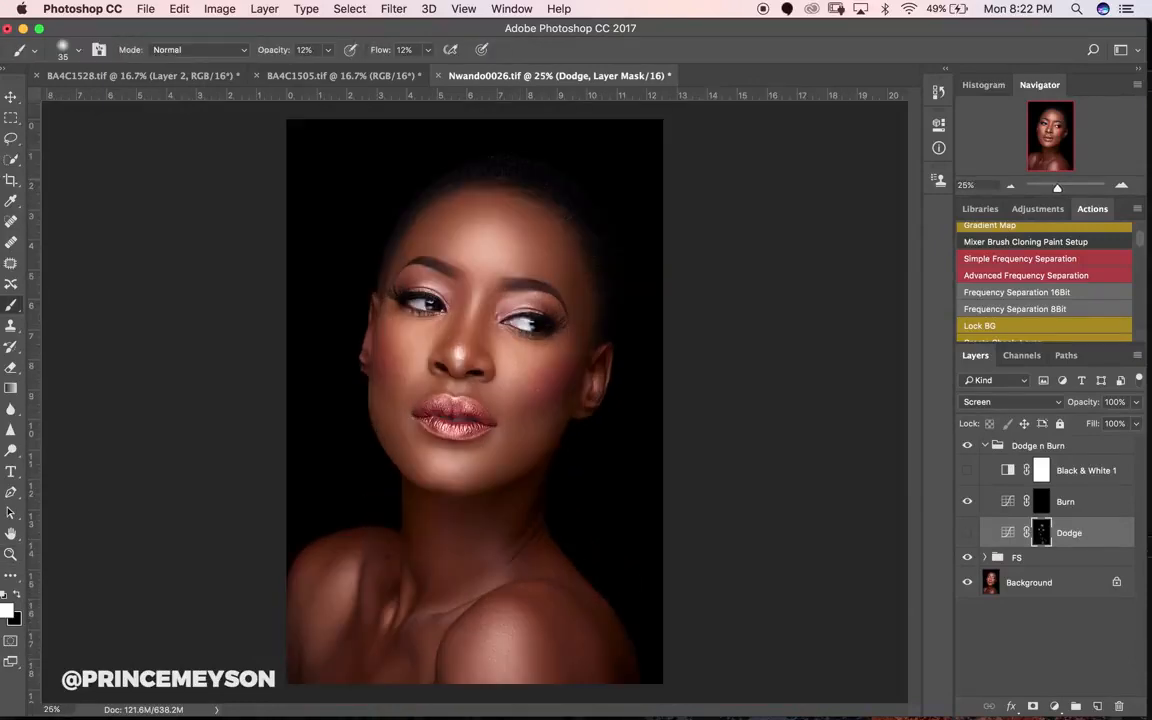
{"action": "left_click", "coordinate": [967, 533]}
{"action": "left_click", "coordinate": [967, 533]}
{"action": "left_click", "coordinate": [967, 533]}
{"action": "left_click", "coordinate": [967, 533]}
{"action": "left_click", "coordinate": [967, 533]}
{"action": "left_click", "coordinate": [967, 533]}
{"action": "left_click", "coordinate": [967, 533]}
{"action": "left_click", "coordinate": [967, 533]}
{"action": "left_click", "coordinate": [967, 533]}
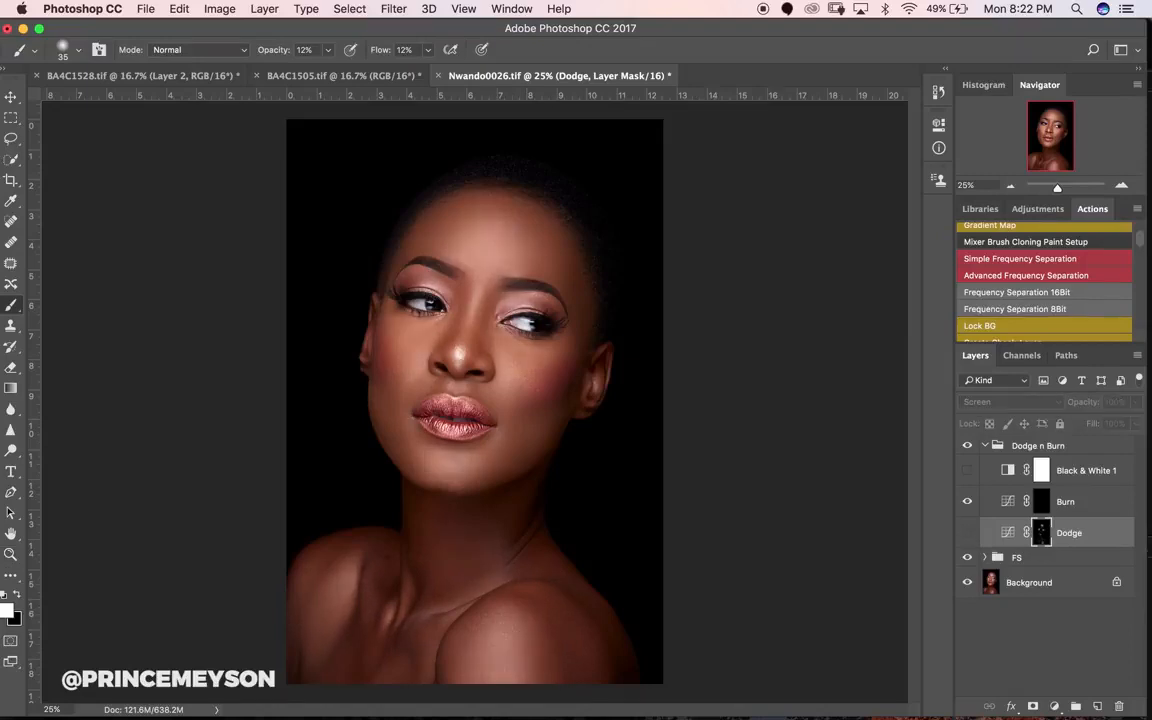
{"action": "left_click", "coordinate": [967, 533]}
{"action": "left_click", "coordinate": [967, 533]}
{"action": "left_click", "coordinate": [967, 533]}
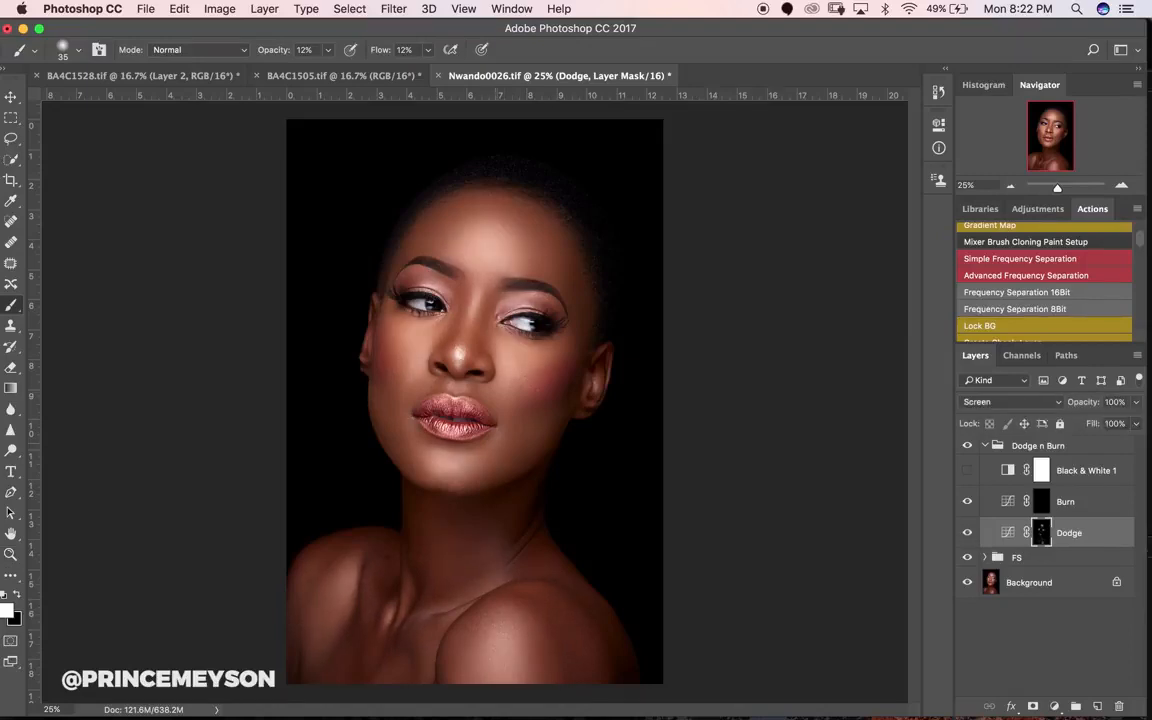
Dodge broader skin highlights on the portrait with a larger brush, varying its size between strokes up to 400 px.
{"action": "key", "text": "bracketright"}
{"action": "key", "text": "bracketright"}
{"action": "key", "text": "bracketright"}
{"action": "key", "text": "bracketright"}
{"action": "key", "text": "bracketright"}
{"action": "key", "text": "bracketright"}
{"action": "key", "text": "bracketright"}
{"action": "key", "text": "bracketright"}
{"action": "key", "text": "bracketright"}
{"action": "key", "text": "bracketright"}
{"action": "key", "text": "bracketright"}
{"action": "key", "text": "bracketright"}
{"action": "key", "text": "bracketright"}
{"action": "key", "text": "bracketright"}
{"action": "key", "text": "bracketright"}
{"action": "key", "text": "bracketright"}
{"action": "key", "text": "bracketleft"}
{"action": "key", "text": "bracketleft"}
{"action": "key", "text": "bracketleft"}
{"action": "key", "text": "bracketleft"}
{"action": "key", "text": "bracketleft"}
{"action": "key", "text": "bracketleft"}
{"action": "key", "text": "bracketleft"}
{"action": "key", "text": "bracketleft"}
{"action": "key", "text": "bracketleft"}
{"action": "key", "text": "bracketleft"}
{"action": "key", "text": "bracketleft"}
{"action": "key", "text": "bracketright"}
{"action": "key", "text": "bracketright"}
{"action": "key", "text": "bracketright"}
{"action": "key", "text": "bracketright"}
{"action": "key", "text": "bracketright"}
{"action": "key", "text": "bracketright"}
{"action": "key", "text": "bracketleft"}
{"action": "key", "text": "bracketleft"}
{"action": "key", "text": "bracketleft"}
{"action": "key", "text": "bracketleft"}
{"action": "key", "text": "bracketleft"}
{"action": "key", "text": "bracketright"}
{"action": "key", "text": "bracketright"}
{"action": "key", "text": "bracketright"}
{"action": "key", "text": "bracketright"}
{"action": "key", "text": "bracketright"}
{"action": "key", "text": "bracketright"}
Show the Black & White layer to check the highlights and reduce the brush to 300 px.
{"action": "left_click", "coordinate": [967, 470]}
{"action": "left_click", "coordinate": [967, 470]}
{"action": "left_click", "coordinate": [967, 470]}
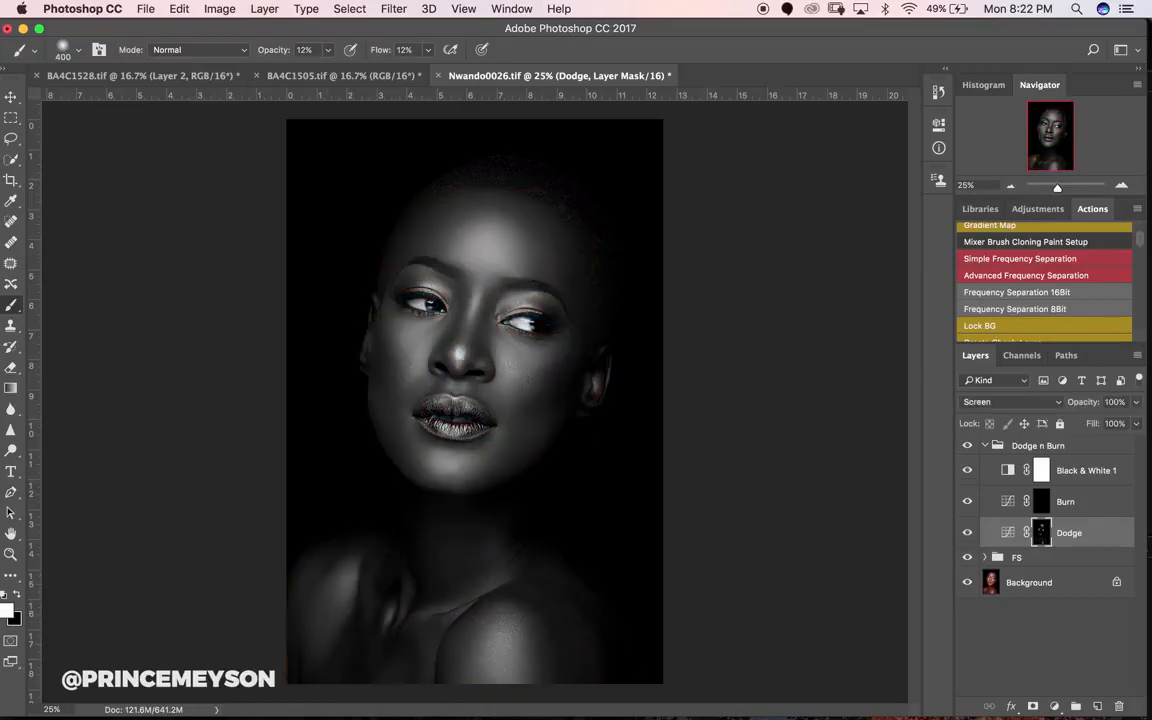
{"action": "key", "text": "bracketleft"}
{"action": "key", "text": "bracketleft"}
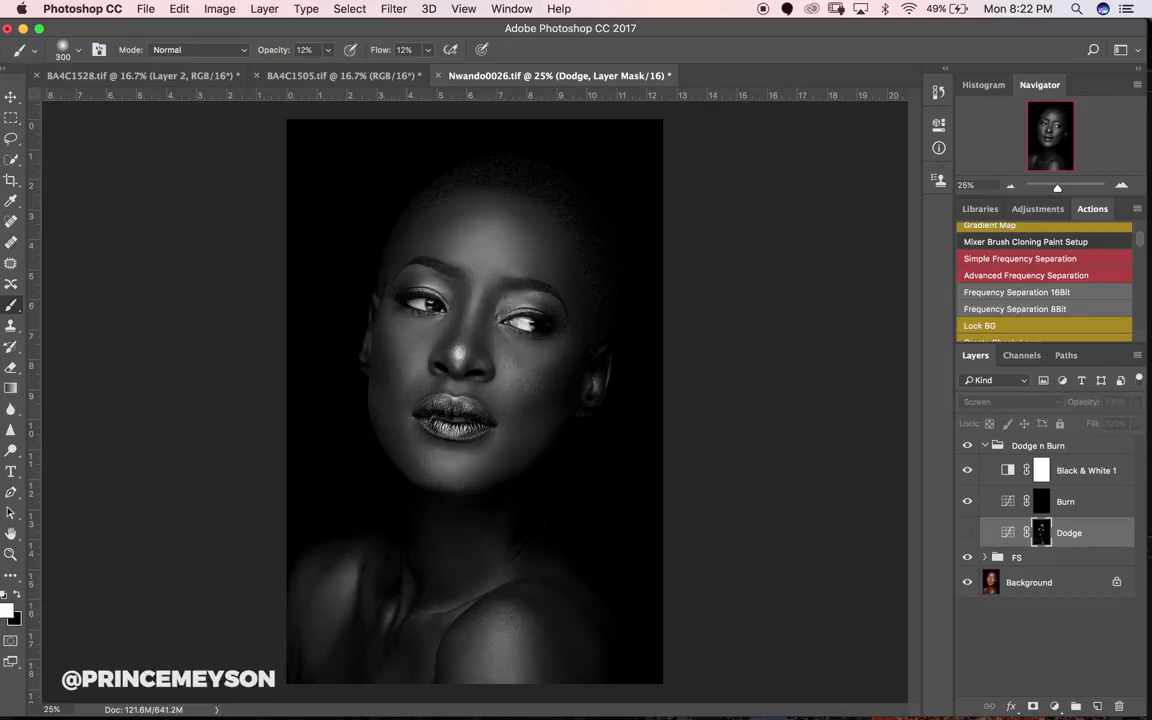
Set the brush opacity and flow to 20% for close-up dodging of the lips.
{"action": "key", "text": "z"}
{"action": "left_click", "coordinate": [416, 406], "text": "alt"}
{"action": "left_click", "coordinate": [416, 406], "text": "alt"}
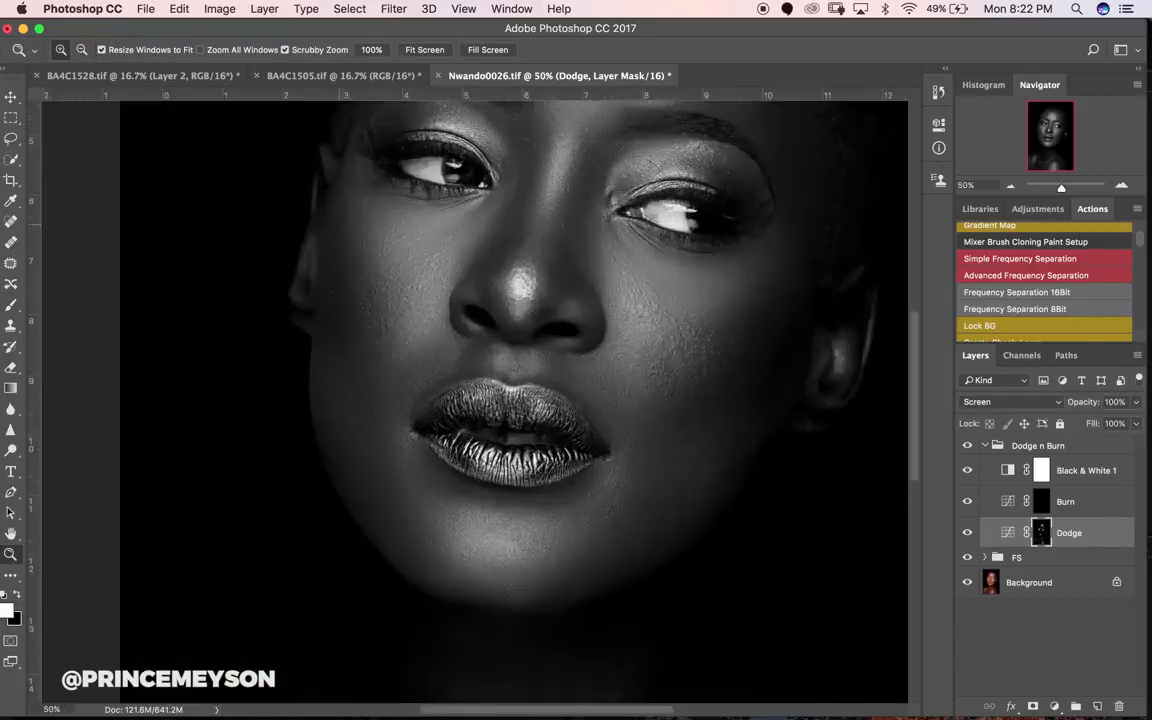
{"action": "left_click", "coordinate": [416, 406], "text": "alt"}
{"action": "left_click", "coordinate": [416, 406], "text": "alt"}
{"action": "left_click", "coordinate": [416, 406], "text": "alt"}
{"action": "key", "text": "b"}
{"action": "key", "text": "z"}
{"action": "left_click", "coordinate": [708, 478]}
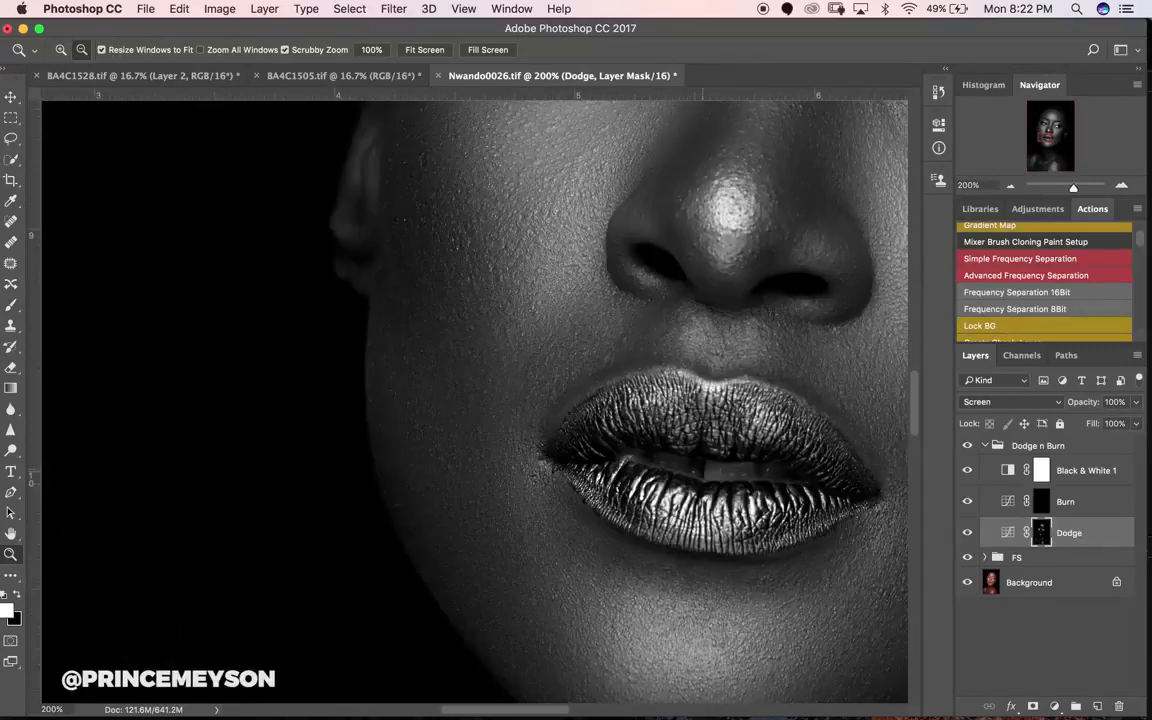
{"action": "key", "text": "b"}
{"action": "scroll", "coordinate": [475, 390], "scroll_direction": "right", "scroll_amount": 5}
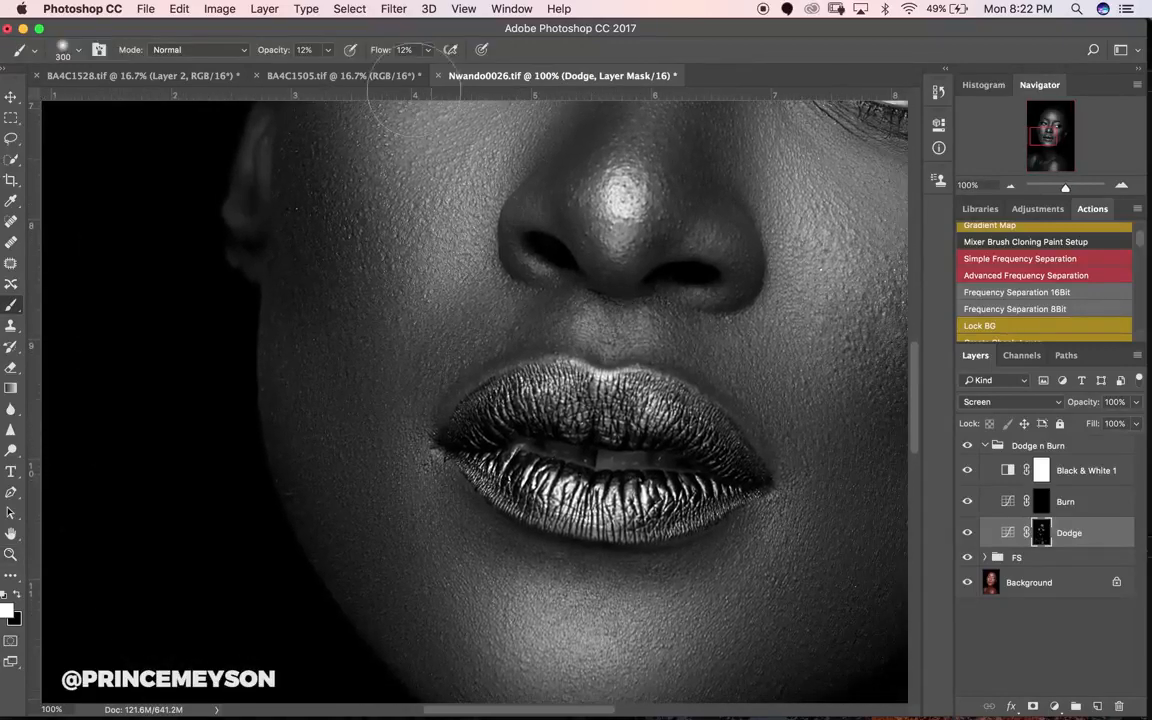
{"action": "key", "text": "Return"}
{"action": "type", "text": "20"}
{"action": "key", "text": "Tab"}
{"action": "type", "text": "20"}
{"action": "key", "text": "Return"}
Reduce the brush to 100 px to fit the lip highlights on the Dodge mask.
{"action": "key", "text": "bracketleft"}
{"action": "key", "text": "bracketleft"}
{"action": "key", "text": "bracketleft"}
{"action": "key", "text": "bracketleft"}
{"action": "key", "text": "bracketleft"}
{"action": "key", "text": "bracketleft"}
{"action": "key", "text": "bracketleft"}
{"action": "key", "text": "bracketleft"}
{"action": "key", "text": "bracketleft"}
{"action": "key", "text": "bracketleft"}
{"action": "key", "text": "bracketleft"}
{"action": "key", "text": "bracketleft"}
{"action": "key", "text": "bracketleft"}
{"action": "key", "text": "bracketleft"}
{"action": "key", "text": "bracketleft"}
{"action": "key", "text": "bracketleft"}
{"action": "key", "text": "bracketleft"}
{"action": "key", "text": "bracketleft"}
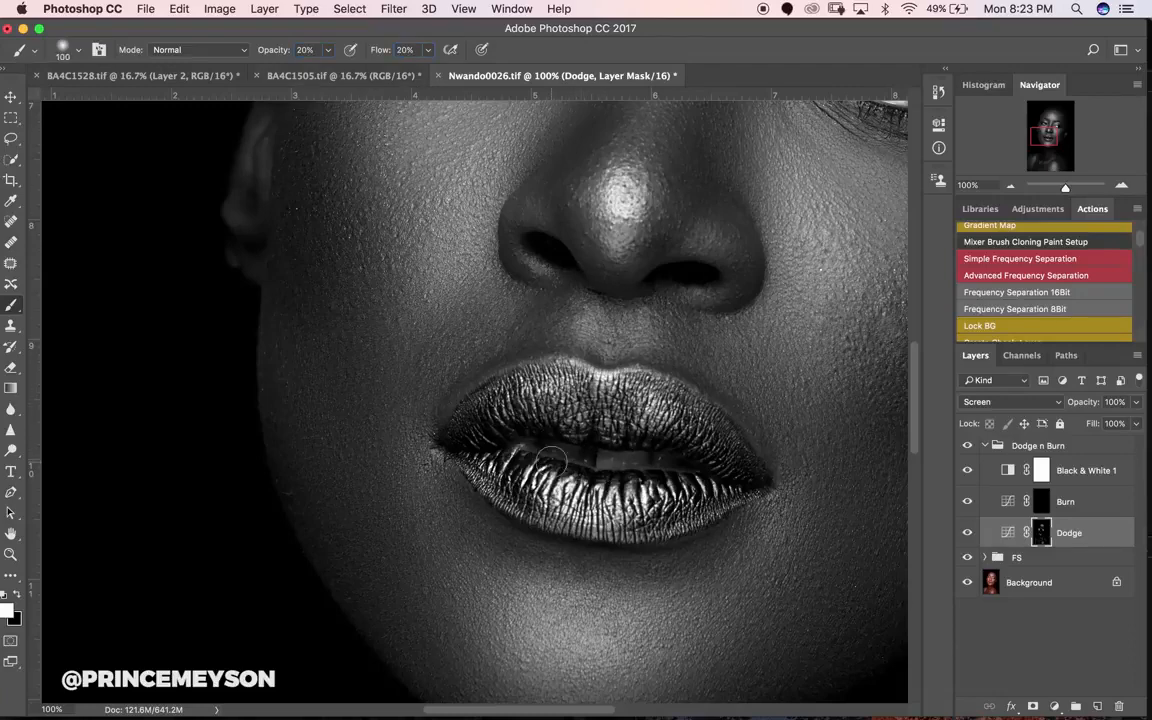
Dodge the fine lip highlights on the Dodge mask with a small brush, varying its size down to 10 px.
{"action": "key", "text": "bracketleft"}
{"action": "key", "text": "bracketleft"}
{"action": "key", "text": "bracketright"}
{"action": "key", "text": "bracketright"}
{"action": "key", "text": "bracketright"}
{"action": "key", "text": "bracketright"}
{"action": "key", "text": "bracketright"}
{"action": "key", "text": "bracketleft"}
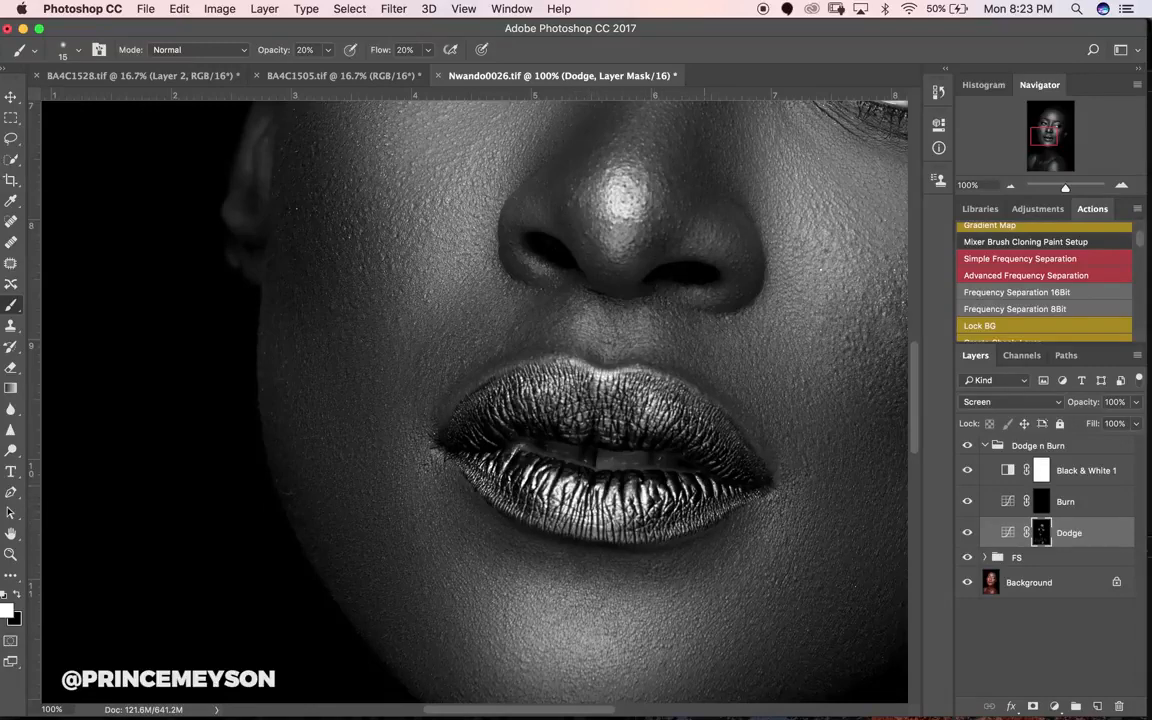
{"action": "key", "text": "bracketleft"}
{"action": "key", "text": "bracketright"}
{"action": "key", "text": "bracketleft"}
Examine how the dodged lips and skin highlights balance across the whole portrait.
{"action": "key", "text": "z"}
{"action": "key", "text": "ctrl+minus"}
{"action": "key", "text": "ctrl+minus"}
{"action": "key", "text": "ctrl+minus"}
{"action": "key", "text": "ctrl+minus"}
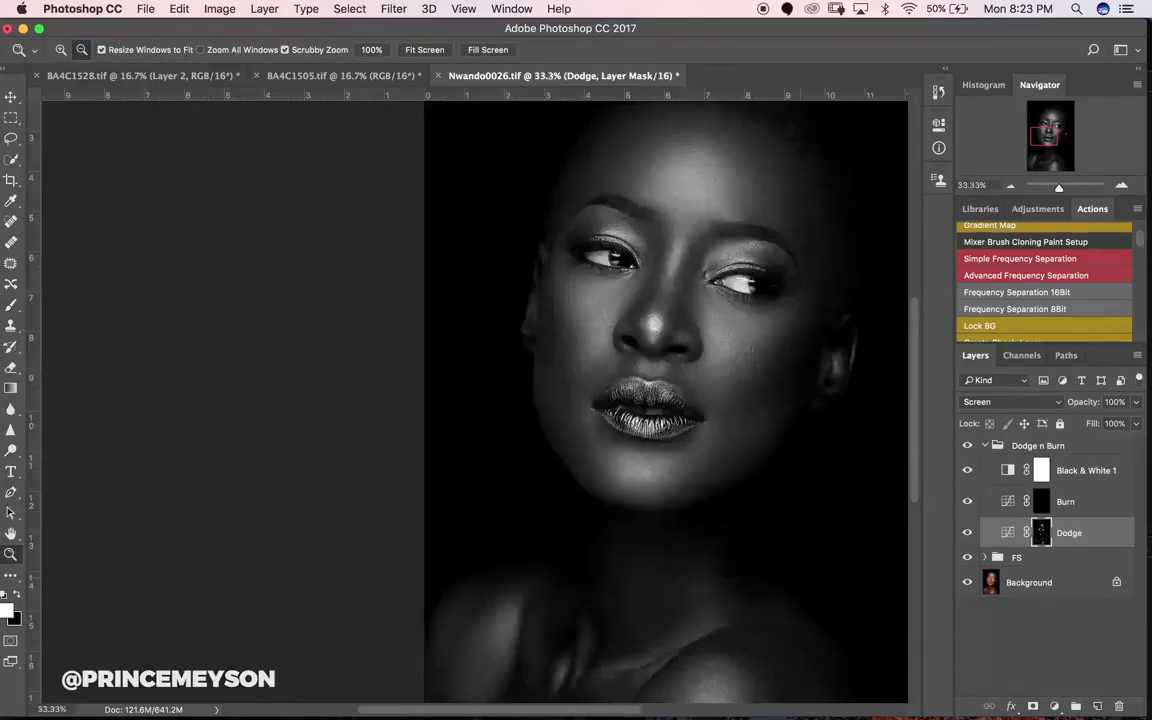
{"action": "key", "text": "b"}
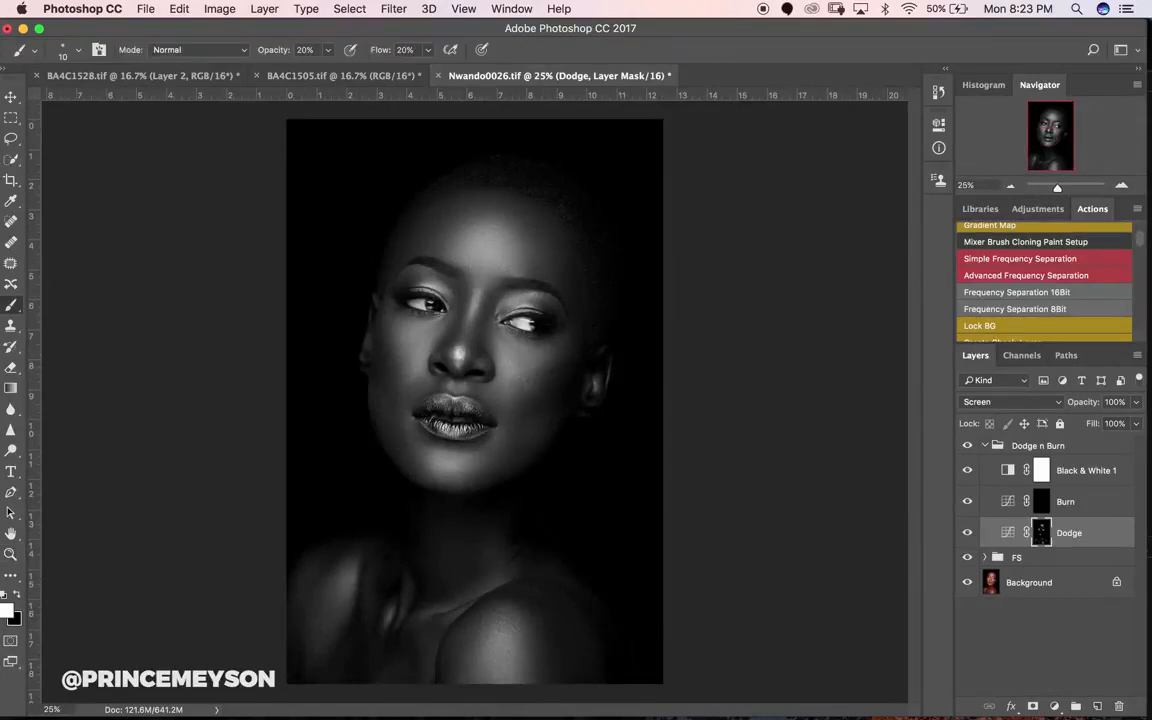
{"action": "key", "text": "z"}
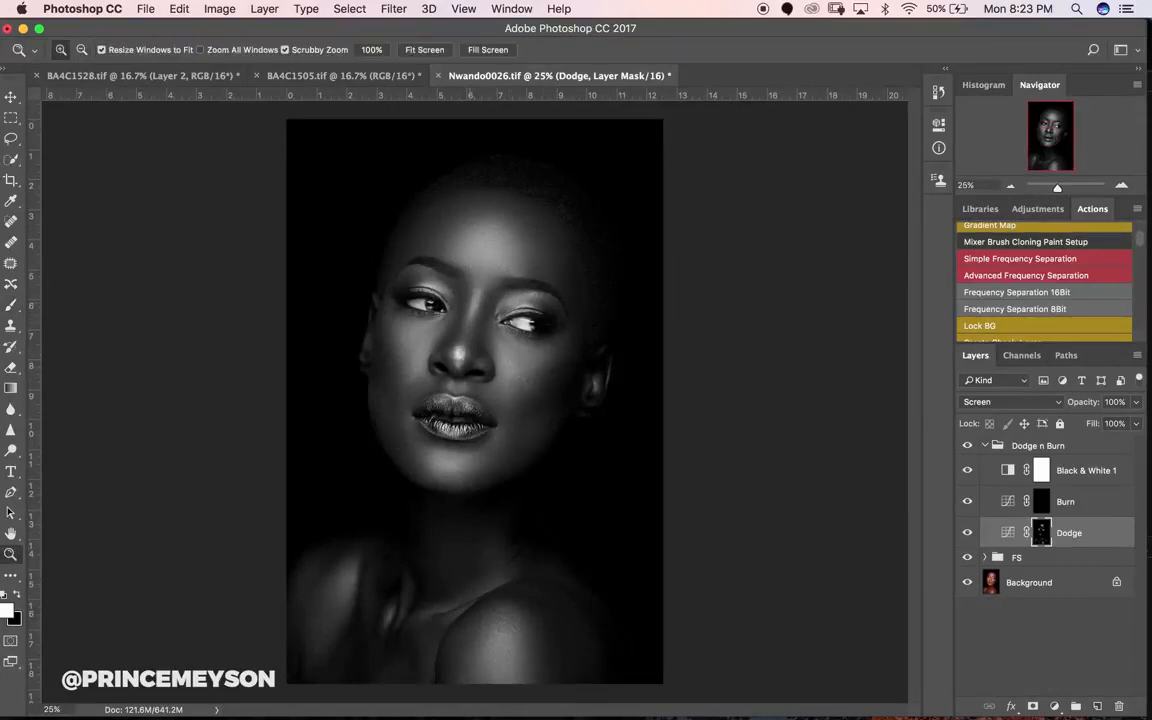
{"action": "left_click", "coordinate": [494, 288], "text": "alt"}
{"action": "left_click", "coordinate": [494, 288], "text": "alt"}
{"action": "left_click", "coordinate": [494, 288], "text": "alt"}
{"action": "key", "text": "ctrl+minus"}
{"action": "key", "text": "ctrl+minus"}
{"action": "key", "text": "ctrl+minus"}
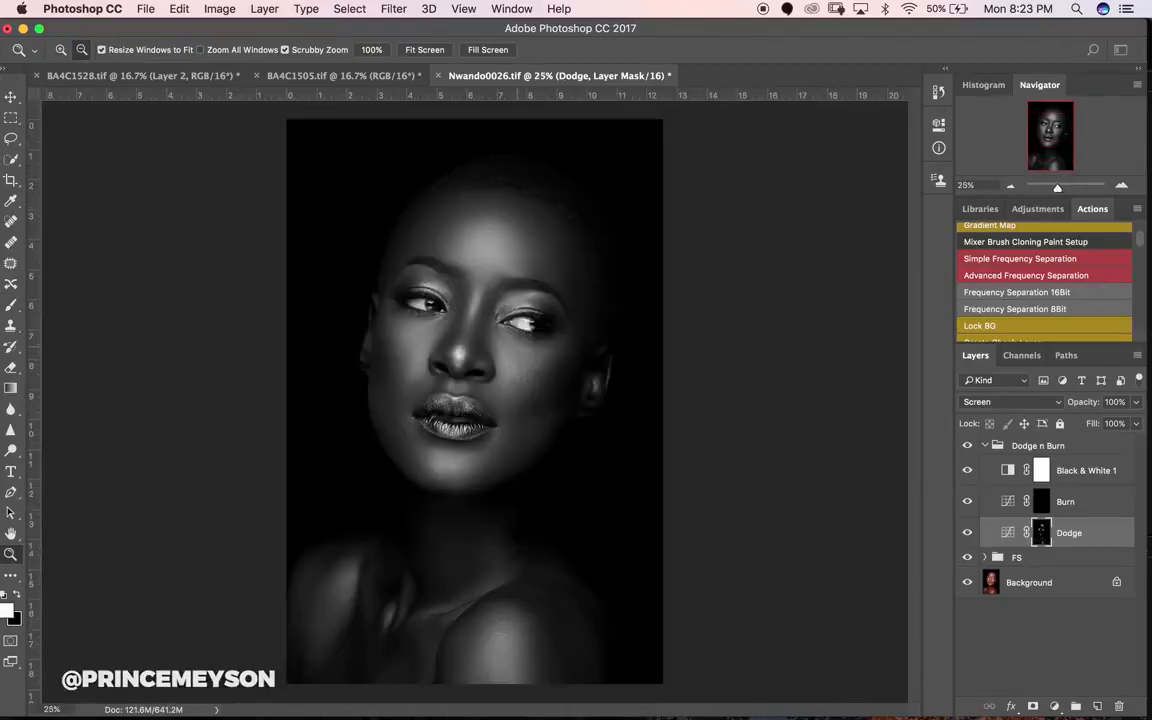
Set the brush opacity and flow to 12% for dodging the ear and cheek area.
{"action": "key", "text": "ctrl+plus"}
{"action": "key", "text": "b"}
{"action": "key", "text": "ctrl+plus"}
{"action": "key", "text": "ctrl+plus"}
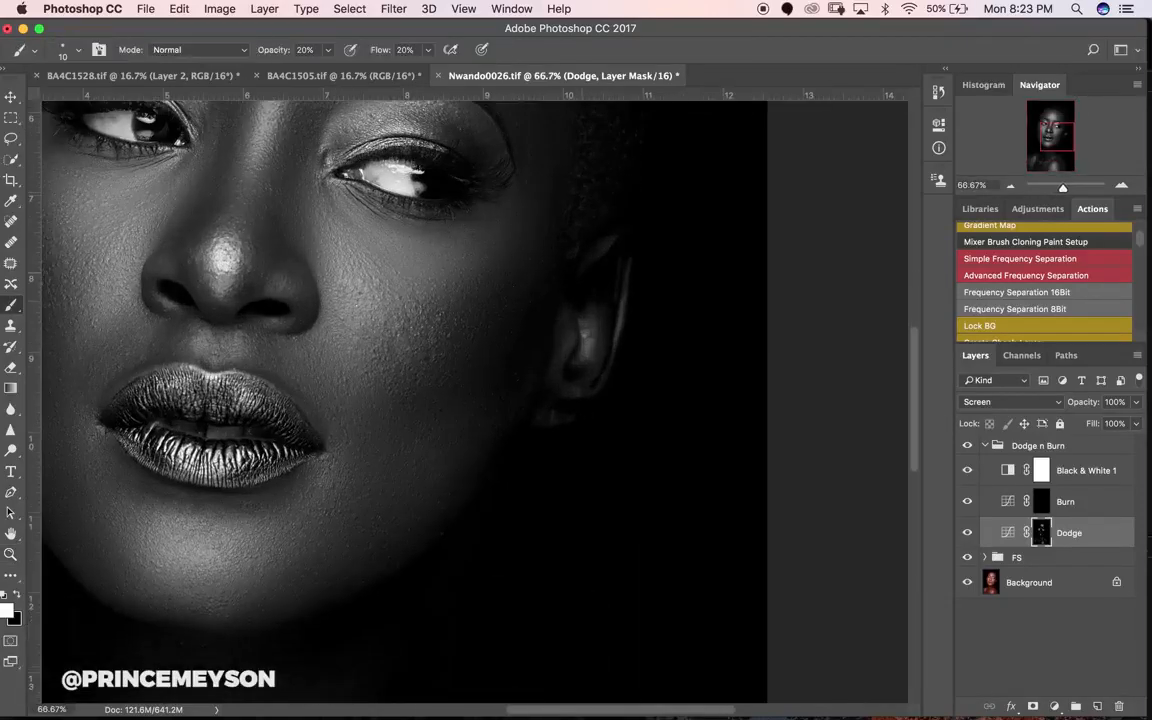
{"action": "key", "text": "Return"}
{"action": "type", "text": "12"}
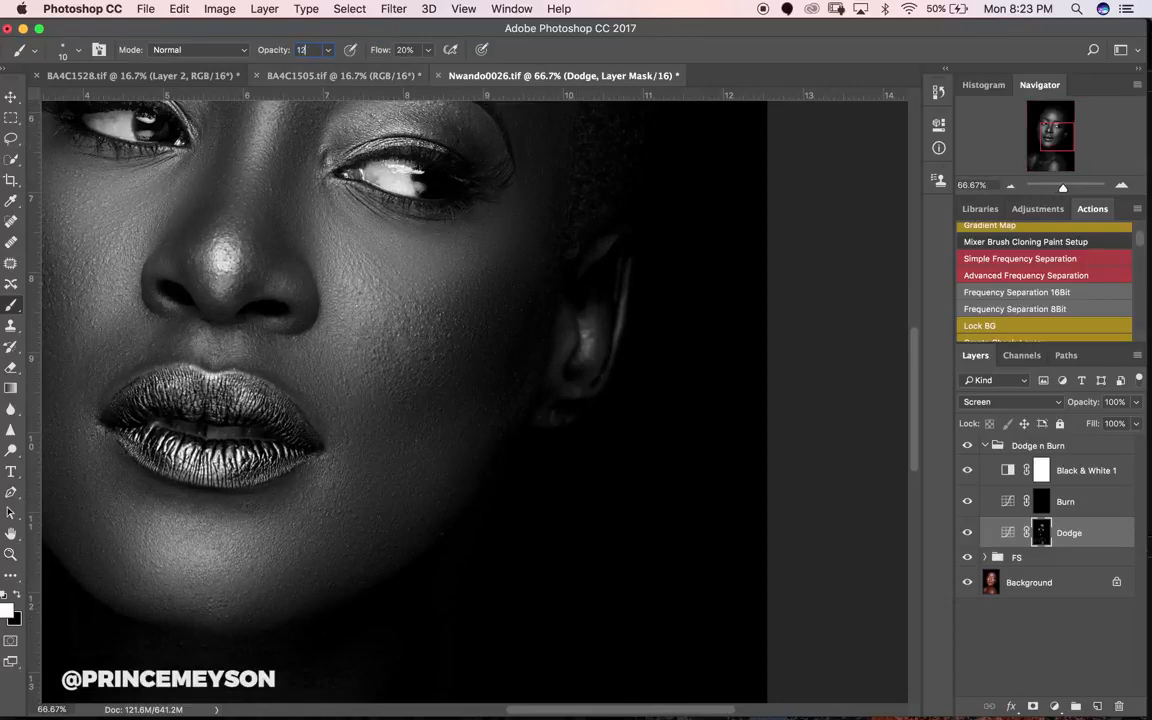
{"action": "key", "text": "Tab"}
{"action": "type", "text": "12"}
{"action": "key", "text": "Return"}
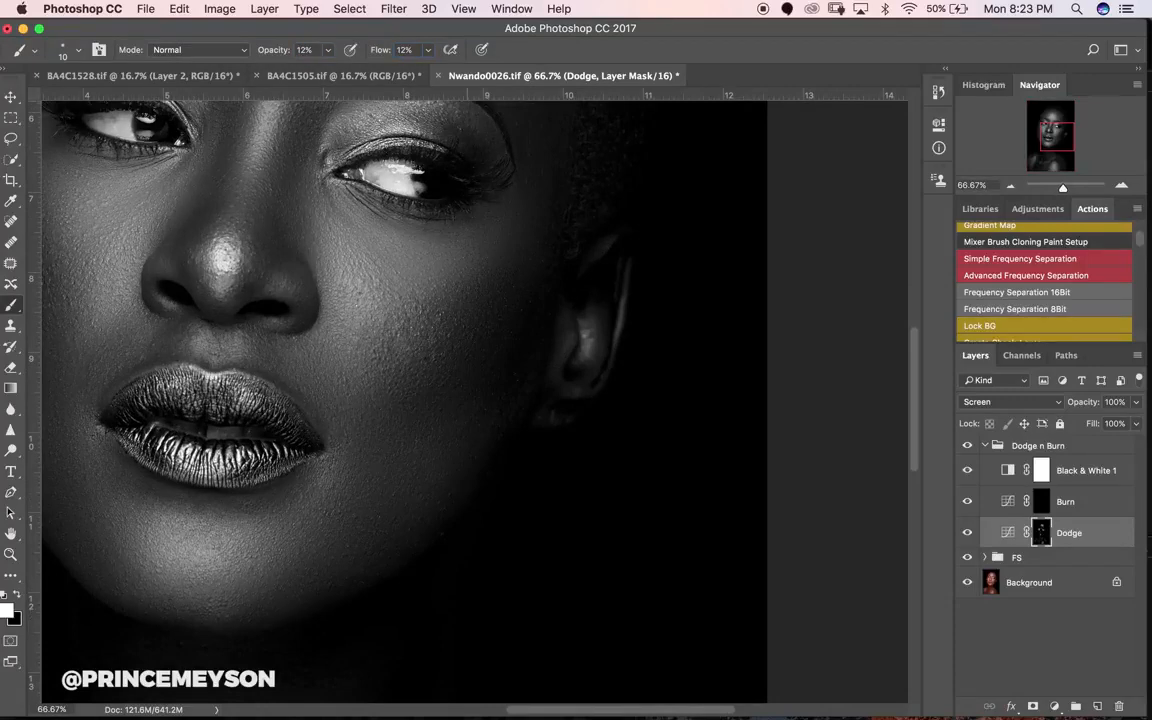
Dodge the highlight inside the ear, adjusting the brush size to 35 px.
{"action": "key", "text": "bracketright"}
{"action": "key", "text": "bracketright"}
{"action": "key", "text": "bracketright"}
{"action": "key", "text": "bracketright"}
{"action": "key", "text": "bracketright"}
{"action": "key", "text": "bracketright"}
{"action": "key", "text": "bracketright"}
{"action": "key", "text": "bracketright"}
{"action": "key", "text": "bracketright"}
{"action": "key", "text": "bracketright"}
{"action": "key", "text": "bracketleft"}
{"action": "key", "text": "bracketleft"}
{"action": "key", "text": "bracketleft"}
{"action": "key", "text": "bracketleft"}
{"action": "left_click_drag", "start_coordinate": [587, 336], "coordinate": [584, 364]}
{"action": "key", "text": "bracketleft"}
Move to the opposite side of the face and enlarge the dodging brush to 60 px.
{"action": "left_click_drag", "start_coordinate": [480, 340], "coordinate": [815, 470]}
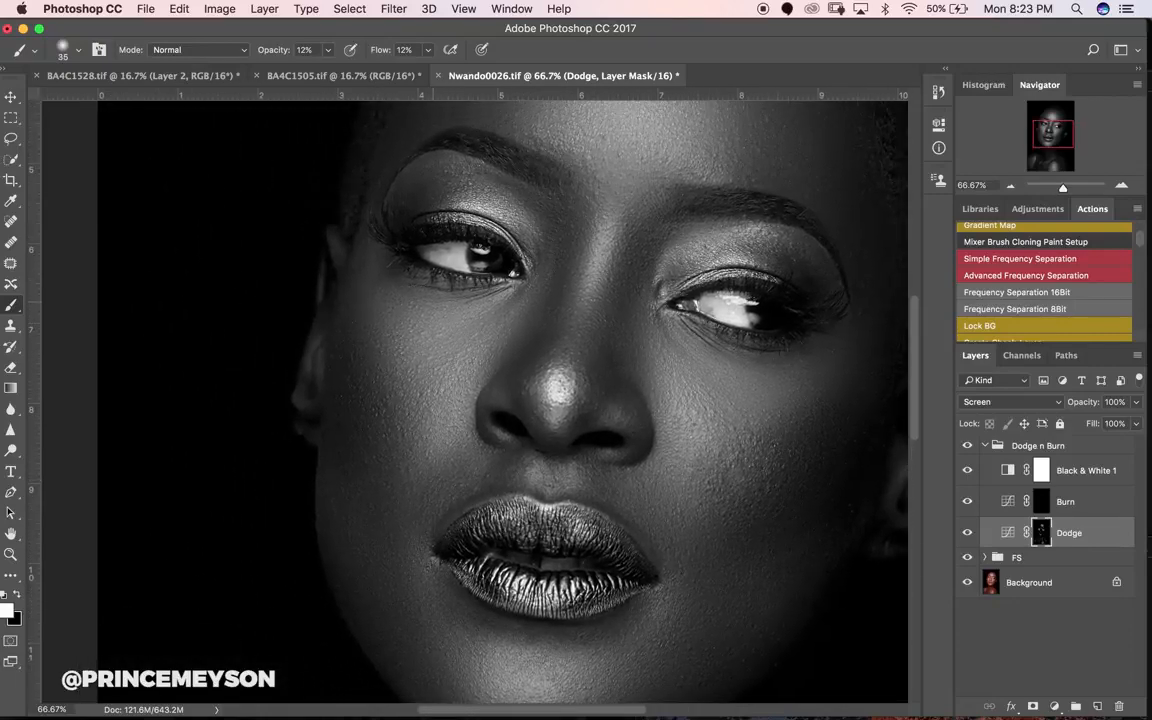
{"action": "key", "text": "bracketleft"}
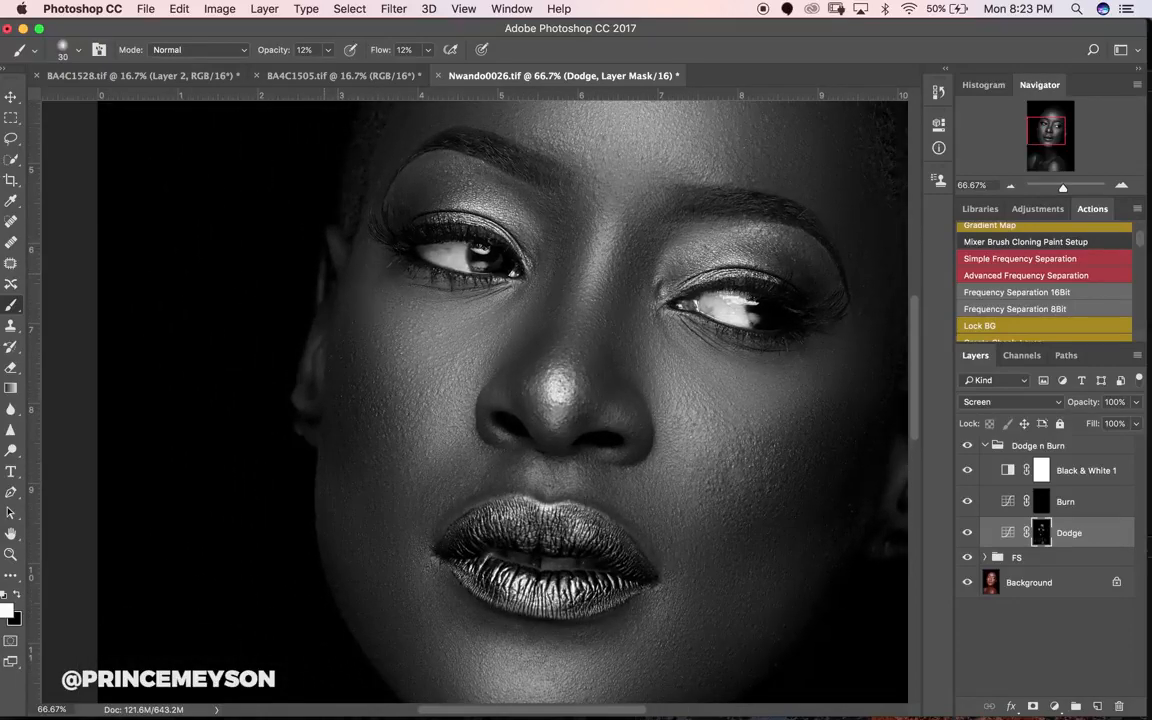
{"action": "key", "text": "bracketright"}
{"action": "key", "text": "bracketright"}
Hide the Black & White layer to check the dodged portrait in colour.
{"action": "left_click", "coordinate": [568, 368], "text": "alt"}
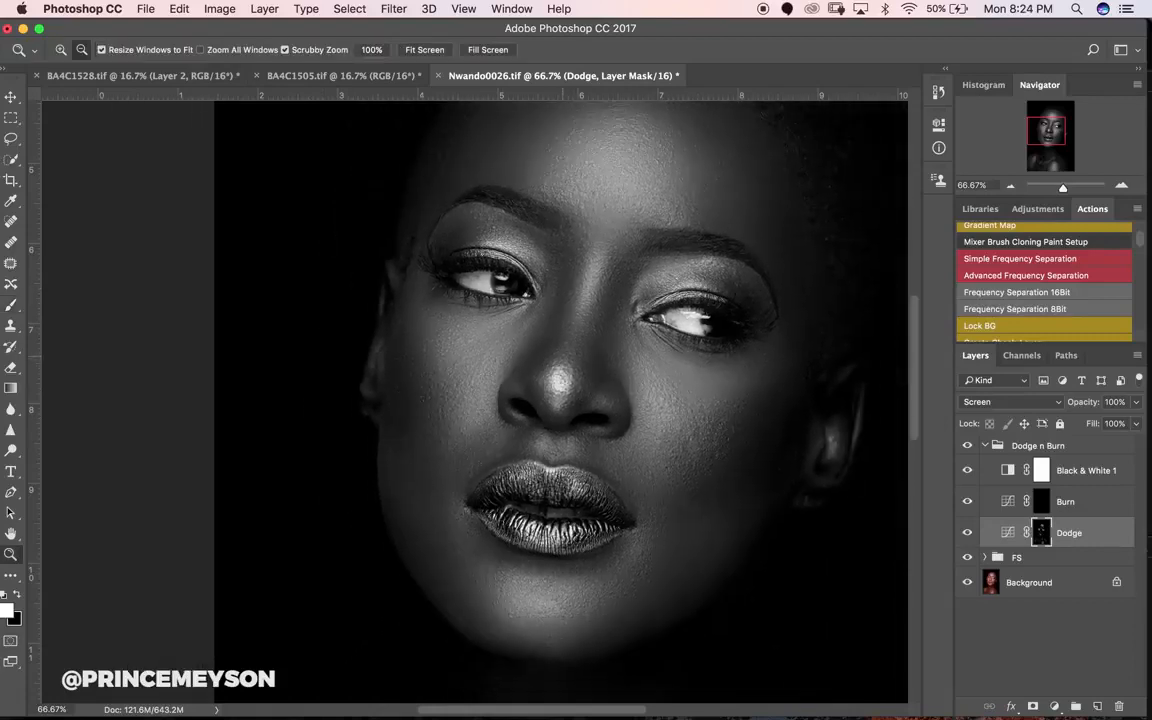
{"action": "left_click", "coordinate": [568, 368], "text": "alt"}
{"action": "left_click", "coordinate": [568, 368], "text": "alt"}
{"action": "left_click", "coordinate": [568, 368], "text": "alt"}
{"action": "left_click", "coordinate": [967, 470]}
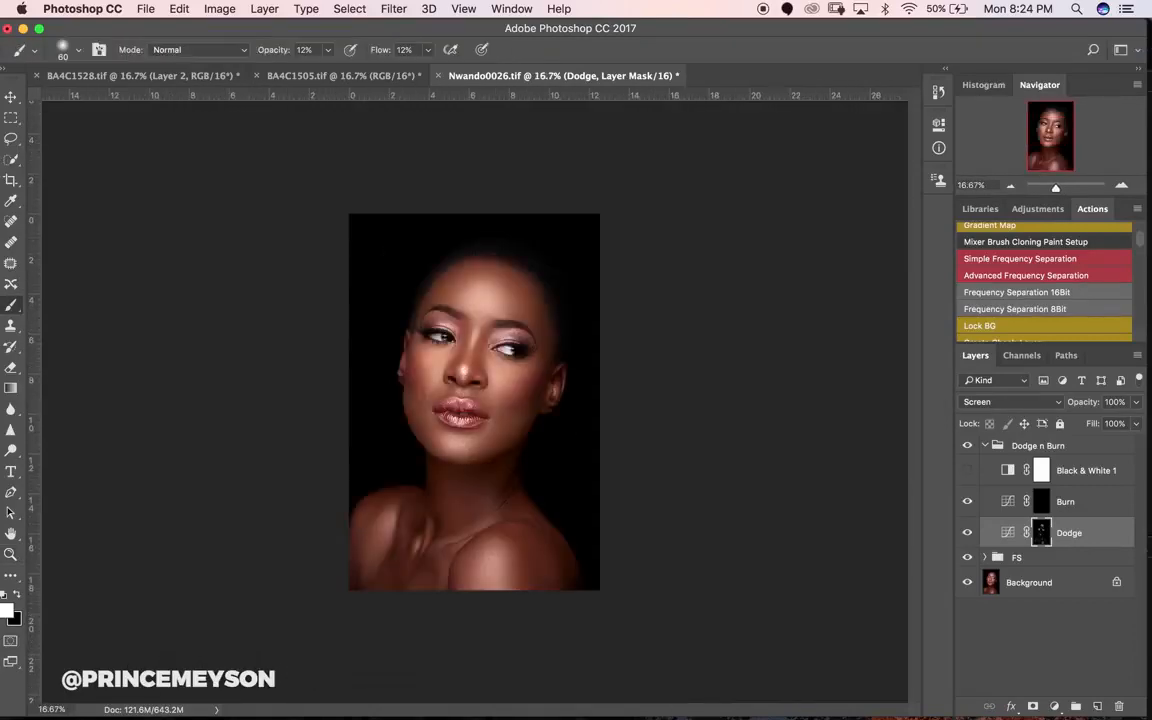
Target the Burn layer's mask and show the Black & White layer again.
{"action": "left_click", "coordinate": [1062, 502]}
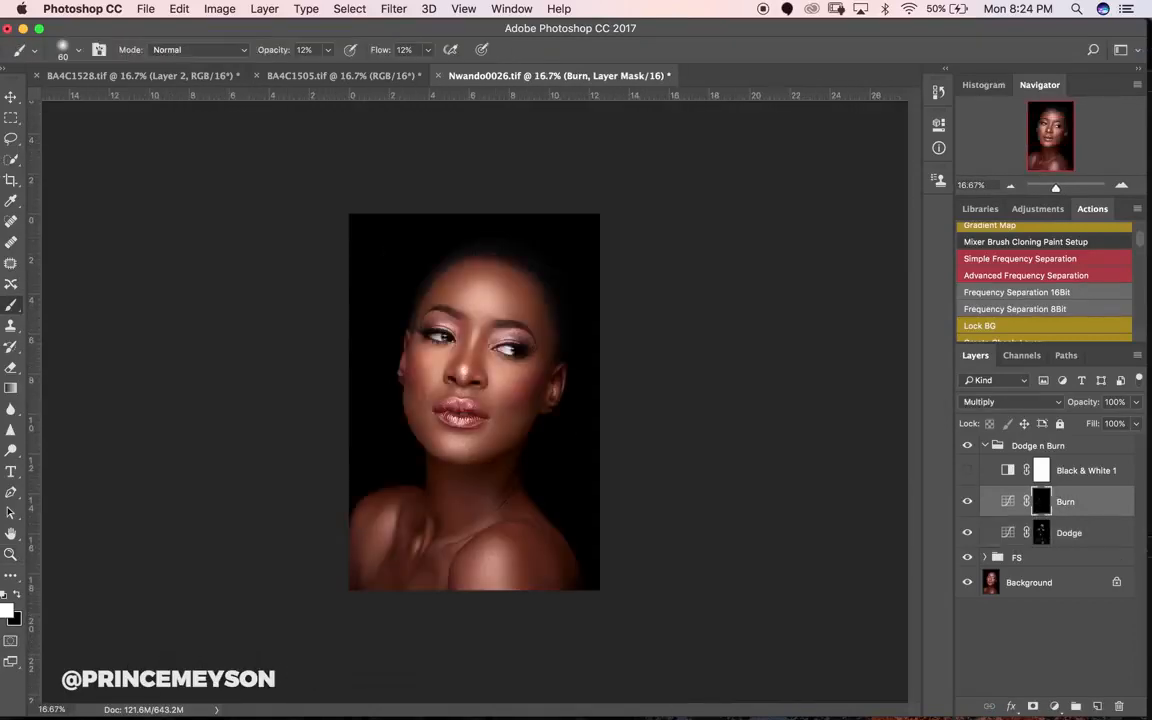
{"action": "left_click", "coordinate": [967, 470]}
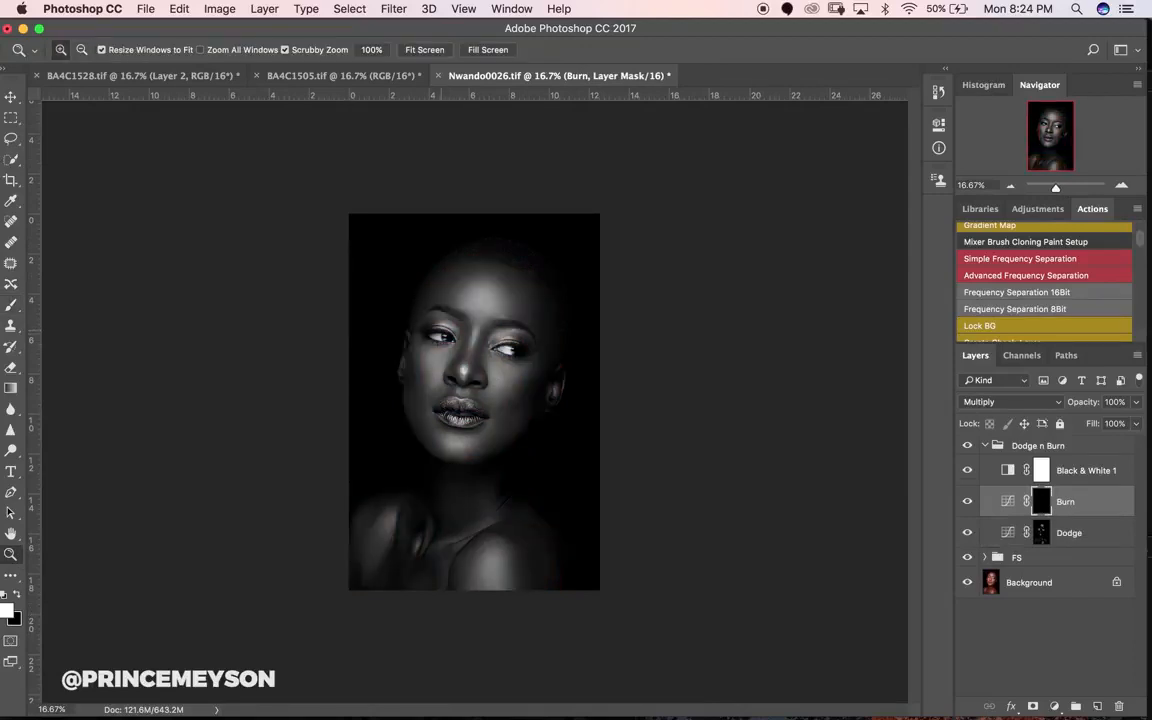
{"action": "key", "text": "super+plus"}
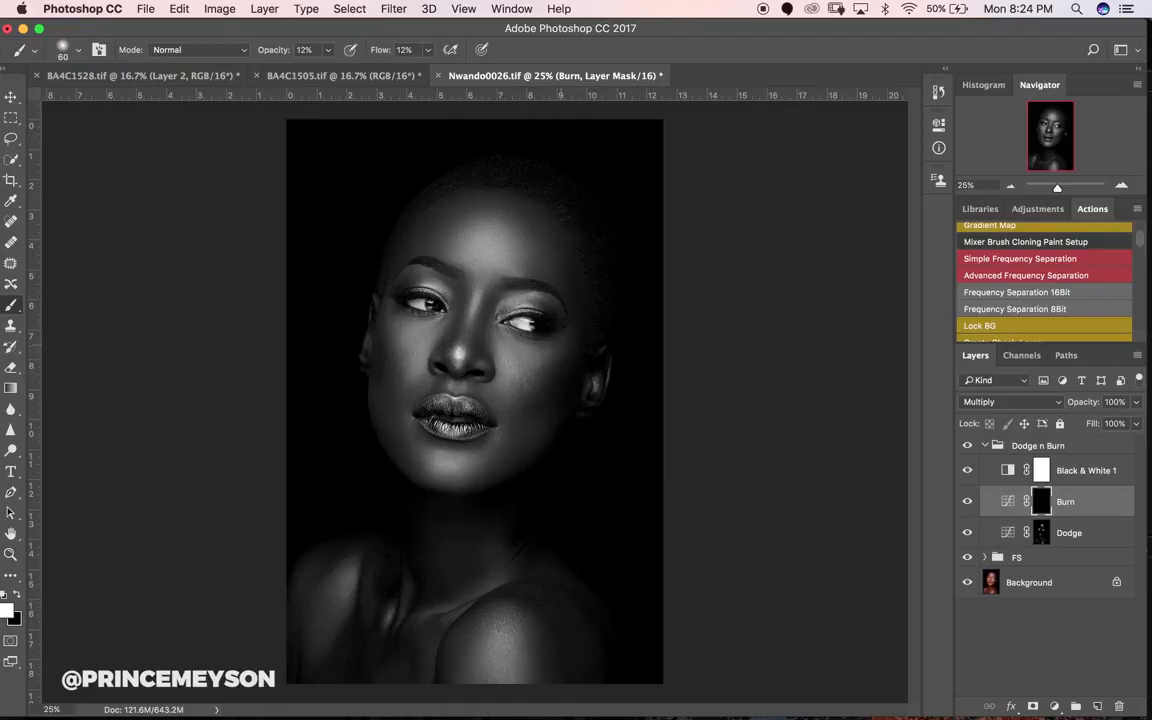
Burn the shadows under both cheekbones on the Burn mask with an enlarged brush, varying its size between strokes.
{"action": "key", "text": "bracketright"}
{"action": "key", "text": "bracketright"}
{"action": "key", "text": "bracketright"}
{"action": "key", "text": "bracketright"}
{"action": "key", "text": "bracketright"}
{"action": "key", "text": "bracketright"}
{"action": "key", "text": "bracketright"}
{"action": "key", "text": "bracketright"}
{"action": "key", "text": "bracketright"}
{"action": "key", "text": "bracketright"}
{"action": "left_click_drag", "start_coordinate": [383, 360], "coordinate": [410, 395]}
{"action": "left_click_drag", "start_coordinate": [551, 394], "coordinate": [527, 399]}
{"action": "key", "text": "bracketleft"}
{"action": "key", "text": "bracketleft"}
{"action": "key", "text": "bracketleft"}
{"action": "key", "text": "bracketleft"}
{"action": "key", "text": "bracketright"}
{"action": "key", "text": "bracketright"}
{"action": "mouse_move", "coordinate": [555, 378]}
{"action": "left_mouse_down"}
{"action": "mouse_move", "coordinate": [537, 380]}
{"action": "mouse_move", "coordinate": [557, 367]}
{"action": "left_mouse_up"}
Burn the temple and upper forehead edges with a large brush, reducing its size between strokes.
{"action": "left_click_drag", "start_coordinate": [421, 245], "coordinate": [410, 260]}
{"action": "key", "text": "bracketleft"}
{"action": "left_click_drag", "start_coordinate": [535, 241], "coordinate": [492, 203]}
Burn the shadows around the lips and jawline, varying the brush size up to 400 px.
{"action": "key", "text": "bracketleft"}
{"action": "key", "text": "bracketleft"}
{"action": "key", "text": "bracketleft"}
{"action": "key", "text": "bracketleft"}
{"action": "key", "text": "bracketleft"}
{"action": "key", "text": "bracketleft"}
{"action": "key", "text": "bracketleft"}
{"action": "key", "text": "bracketleft"}
{"action": "key", "text": "bracketright"}
{"action": "key", "text": "bracketright"}
{"action": "key", "text": "bracketright"}
{"action": "key", "text": "bracketright"}
{"action": "key", "text": "bracketright"}
{"action": "key", "text": "bracketright"}
{"action": "key", "text": "bracketright"}
{"action": "key", "text": "bracketleft"}
{"action": "key", "text": "bracketleft"}
{"action": "key", "text": "bracketright"}
{"action": "mouse_move", "coordinate": [452, 424]}
{"action": "left_mouse_down"}
{"action": "mouse_move", "coordinate": [470, 409]}
{"action": "mouse_move", "coordinate": [402, 446]}
{"action": "left_mouse_up"}
Examine the burned lips and chin up close and within the whole portrait.
{"action": "key", "text": "z"}
{"action": "left_click", "coordinate": [430, 450]}
{"action": "key", "text": "super+plus"}
{"action": "key", "text": "super+plus"}
{"action": "key", "text": "super+plus"}
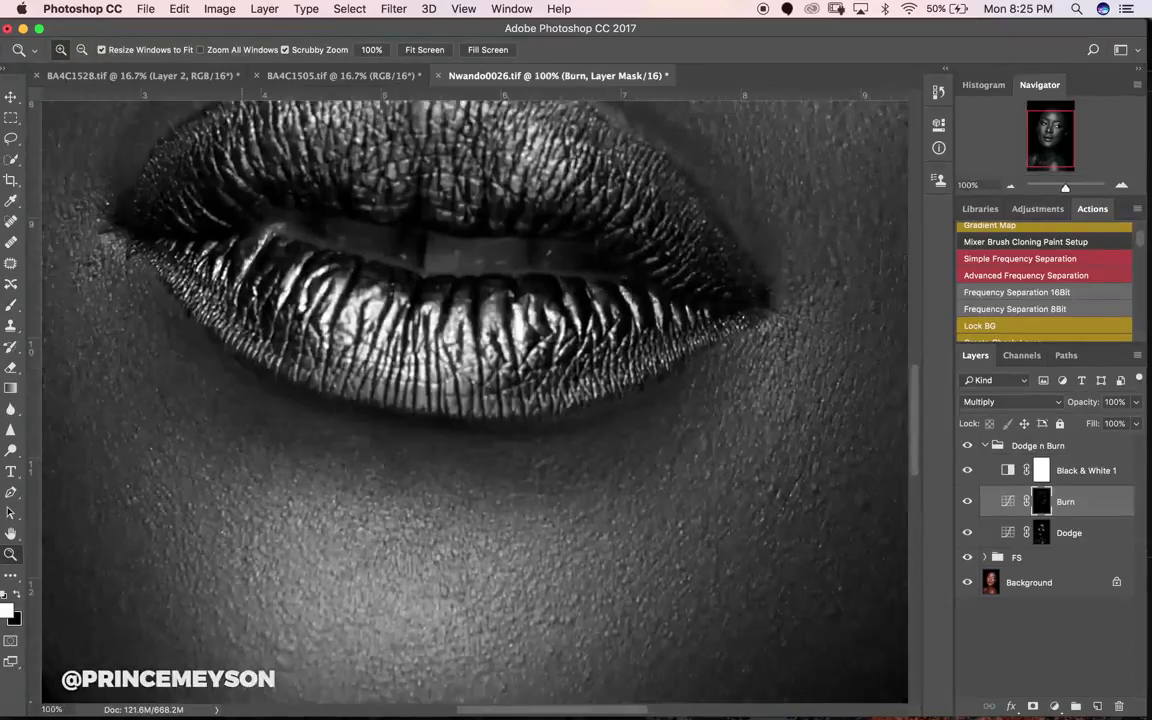
{"action": "key", "text": "super+minus"}
{"action": "key", "text": "super+minus"}
{"action": "key", "text": "super+minus"}
{"action": "key", "text": "super+minus"}
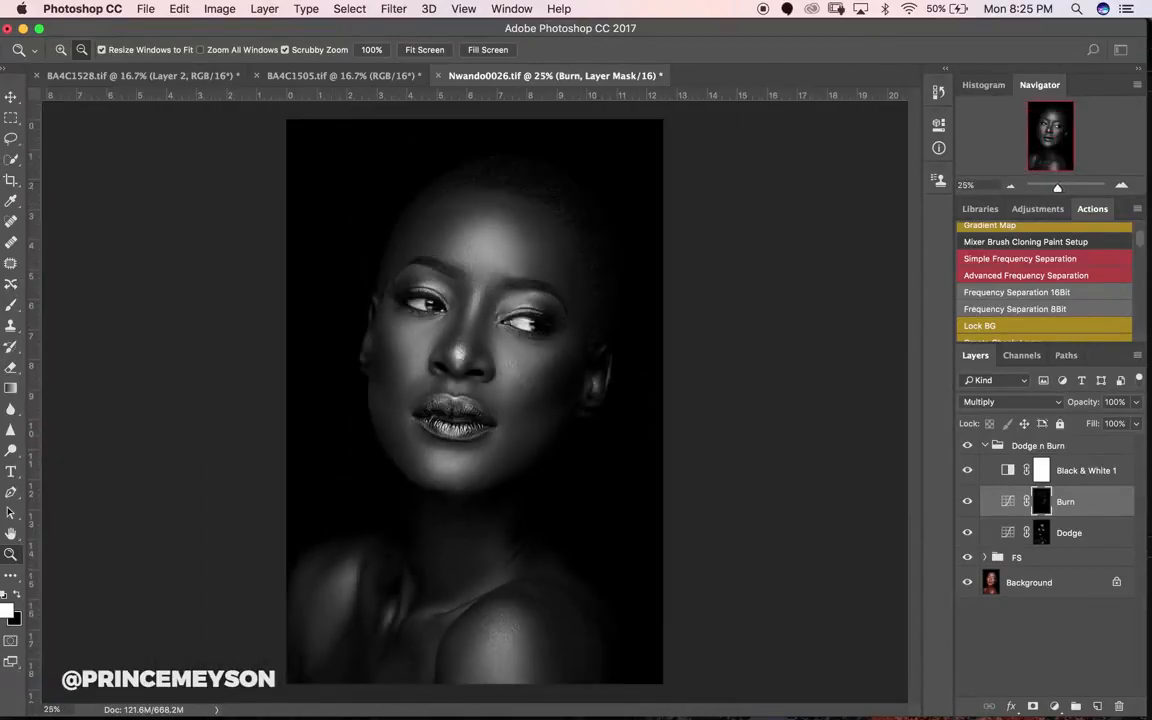
Burn the shadows on the neck and collarbone with a large brush, reducing it to 250 px.
{"action": "key", "text": "b"}
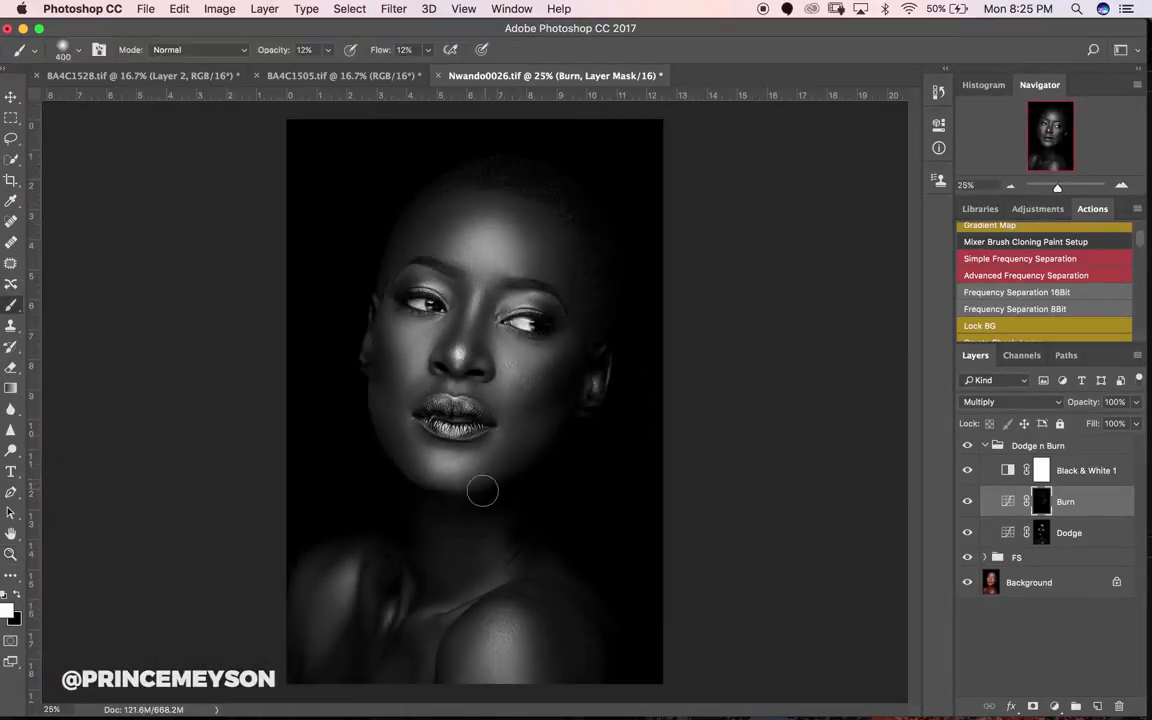
{"action": "left_click_drag", "start_coordinate": [525, 524], "coordinate": [508, 512]}
{"action": "key", "text": "]"}
{"action": "mouse_move", "coordinate": [449, 635]}
{"action": "left_mouse_down"}
{"action": "mouse_move", "coordinate": [407, 565]}
{"action": "mouse_move", "coordinate": [415, 558]}
{"action": "mouse_move", "coordinate": [401, 577]}
{"action": "mouse_move", "coordinate": [419, 558]}
{"action": "left_mouse_up"}
{"action": "key", "text": "["}
{"action": "key", "text": "bracketleft"}
Hide the Black & White layer to work on the neck and collarbone shadows in colour, resizing the brush up to 400 px.
{"action": "key", "text": "z"}
{"action": "left_click", "coordinate": [402, 625]}
{"action": "key", "text": "b"}
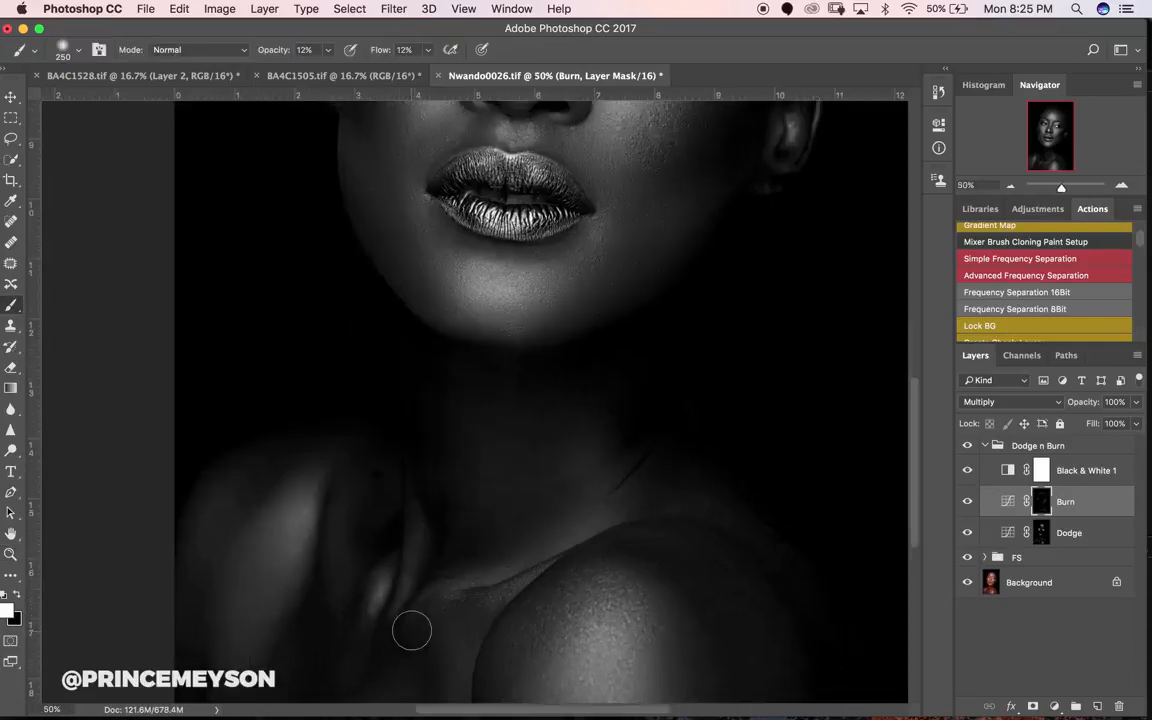
{"action": "left_click_drag", "start_coordinate": [412, 630], "coordinate": [460, 480]}
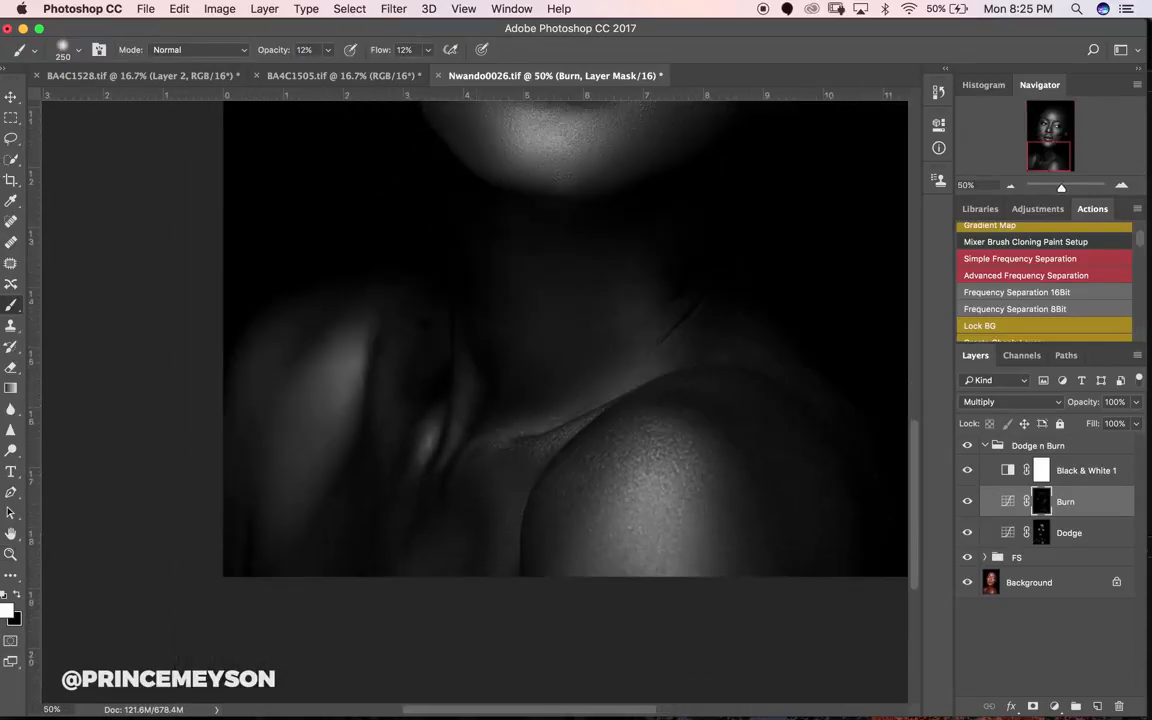
{"action": "left_click", "coordinate": [967, 470]}
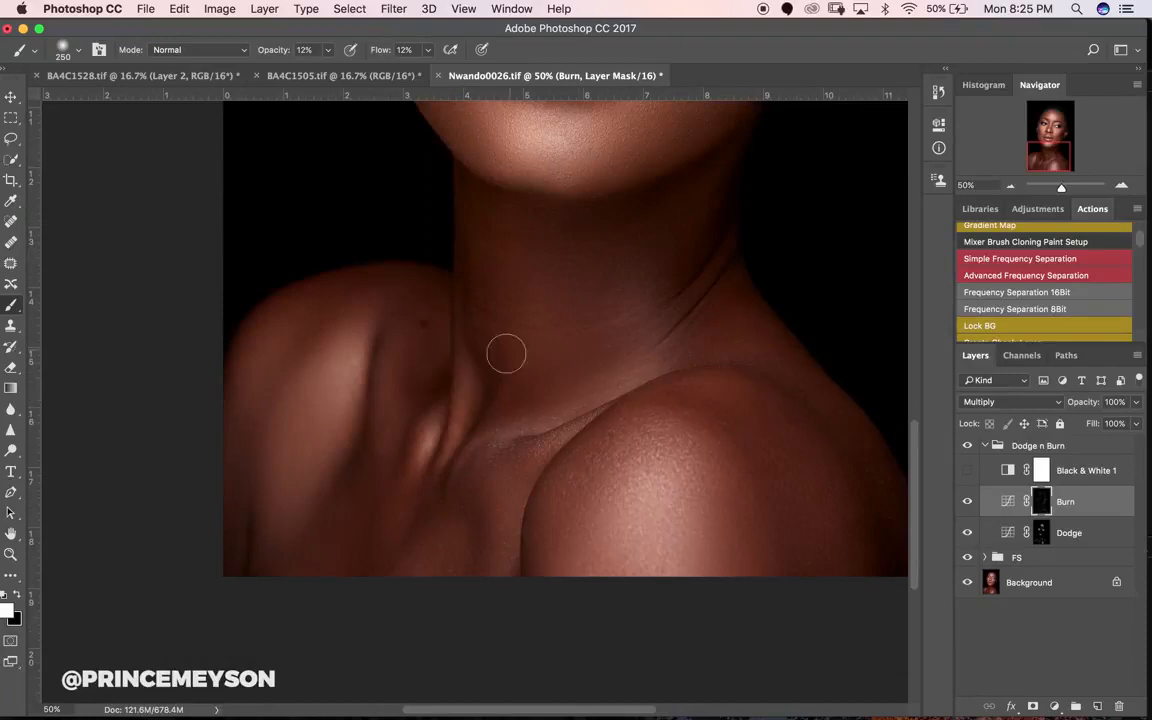
{"action": "key", "text": "bracketleft"}
{"action": "key", "text": "bracketleft"}
{"action": "key", "text": "bracketright"}
{"action": "key", "text": "bracketright"}
{"action": "key", "text": "bracketright"}
{"action": "key", "text": "bracketright"}
Compare the portrait with and without the Dodge n Burn group at full view.
{"action": "key", "text": "z"}
{"action": "key", "text": "ctrl+minus"}
{"action": "key", "text": "ctrl+minus"}
{"action": "key", "text": "ctrl+minus"}
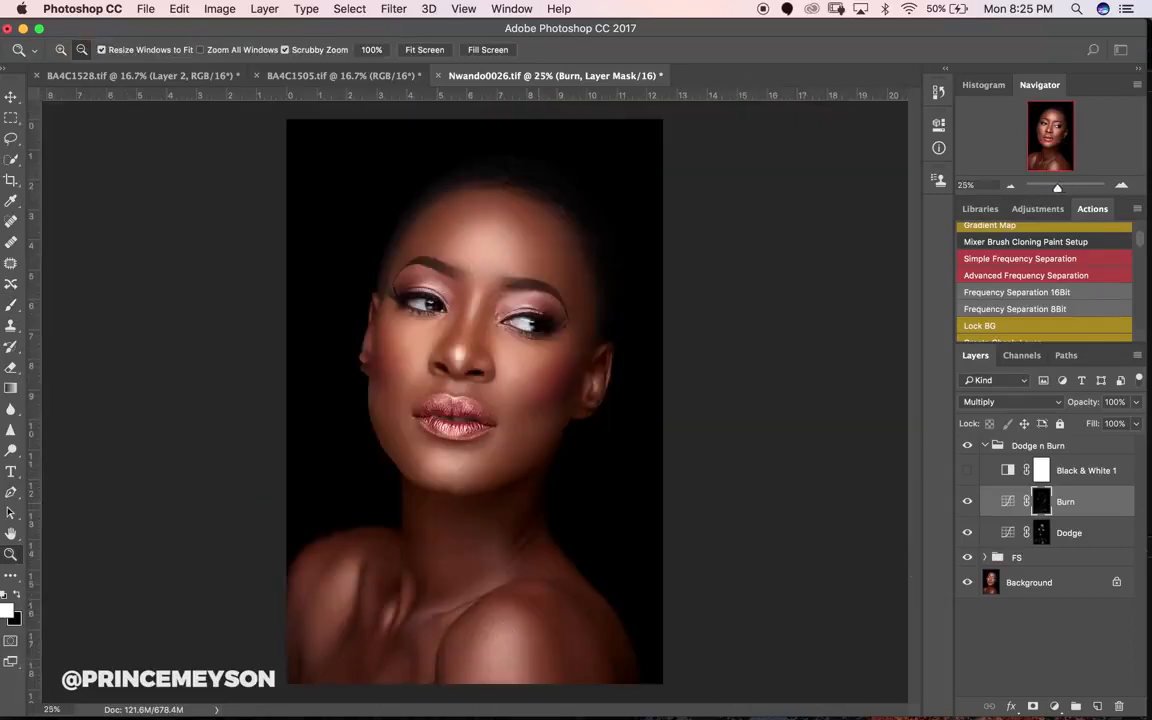
{"action": "key", "text": "b"}
{"action": "left_click", "coordinate": [967, 446]}
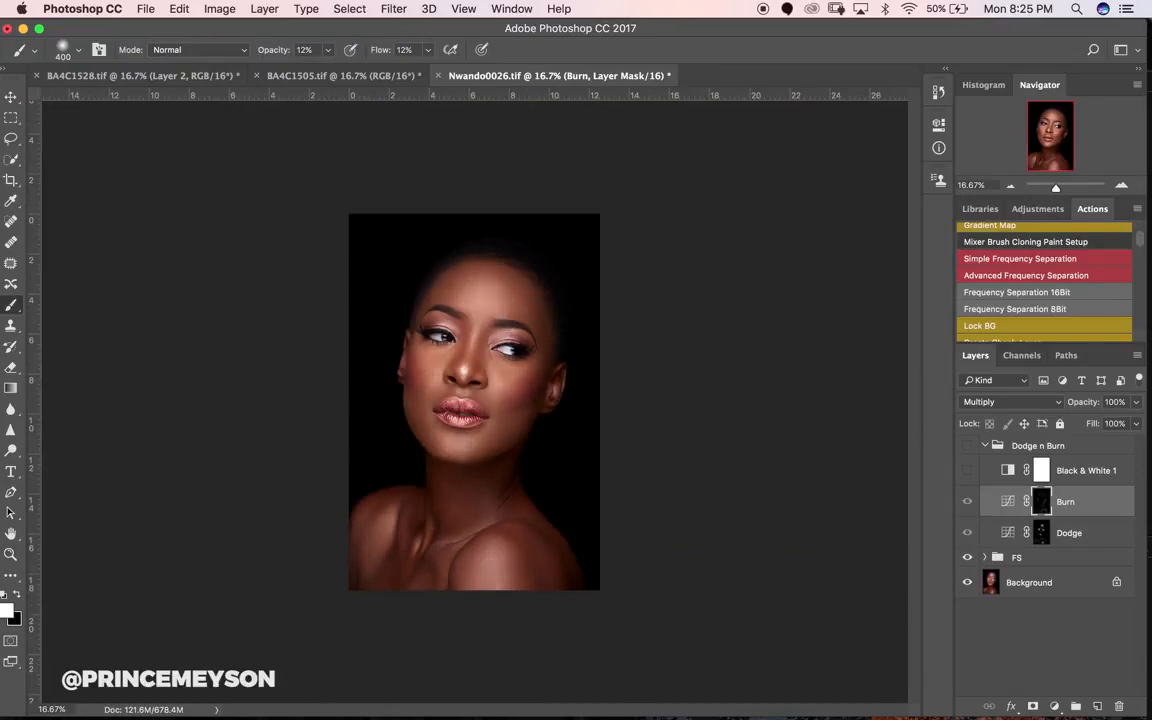
{"action": "left_click", "coordinate": [967, 446]}
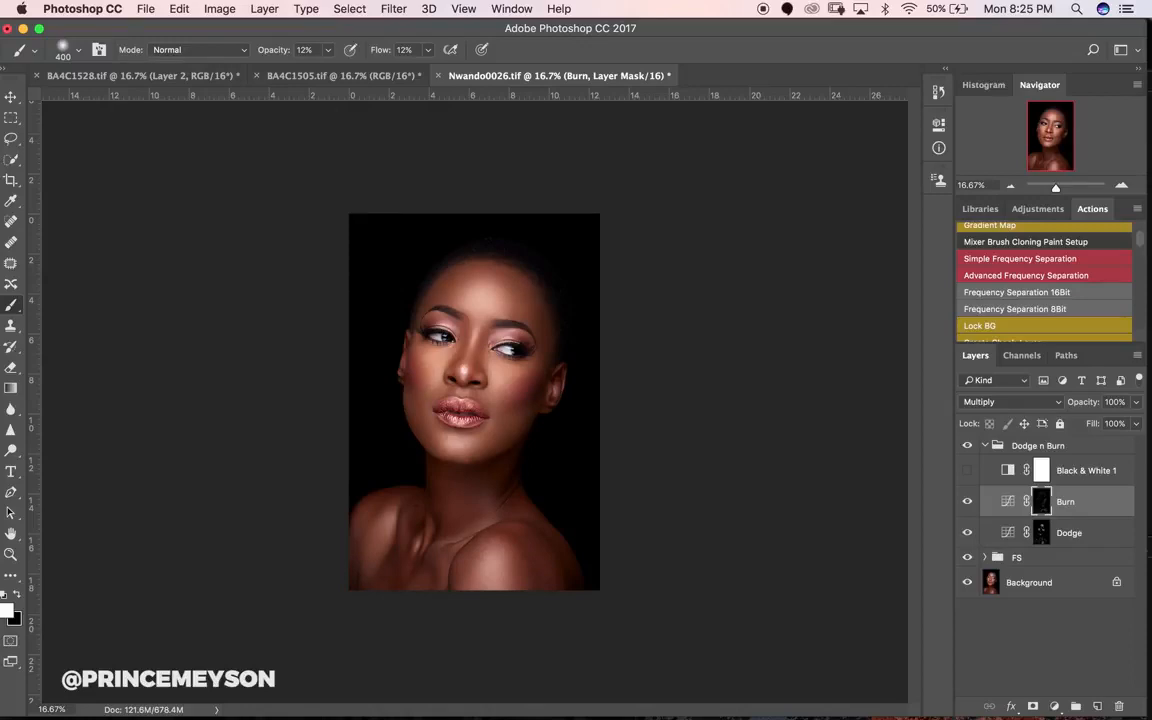
Reduce the brush to 125 px to fit the shadows around the eyes on the Burn mask.
{"action": "key", "text": "z"}
{"action": "left_click", "coordinate": [463, 378]}
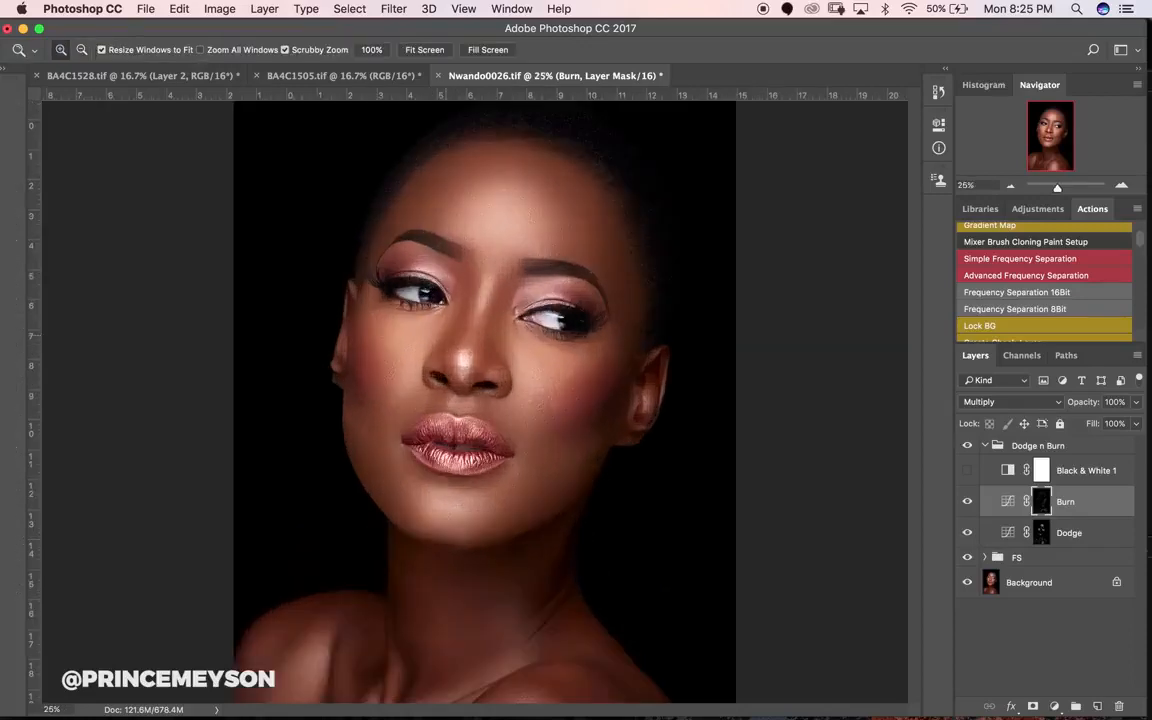
{"action": "key", "text": "b"}
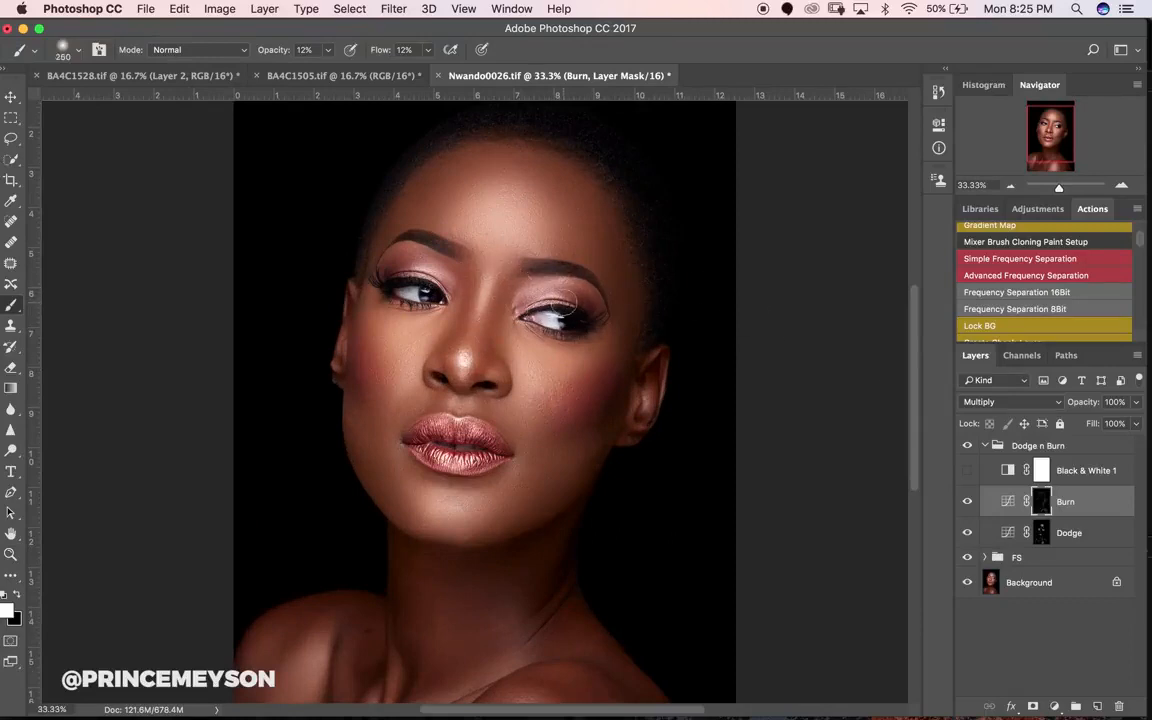
{"action": "key", "text": "bracketleft"}
{"action": "key", "text": "bracketleft"}
{"action": "key", "text": "bracketleft"}
{"action": "key", "text": "bracketleft"}
{"action": "key", "text": "bracketleft"}
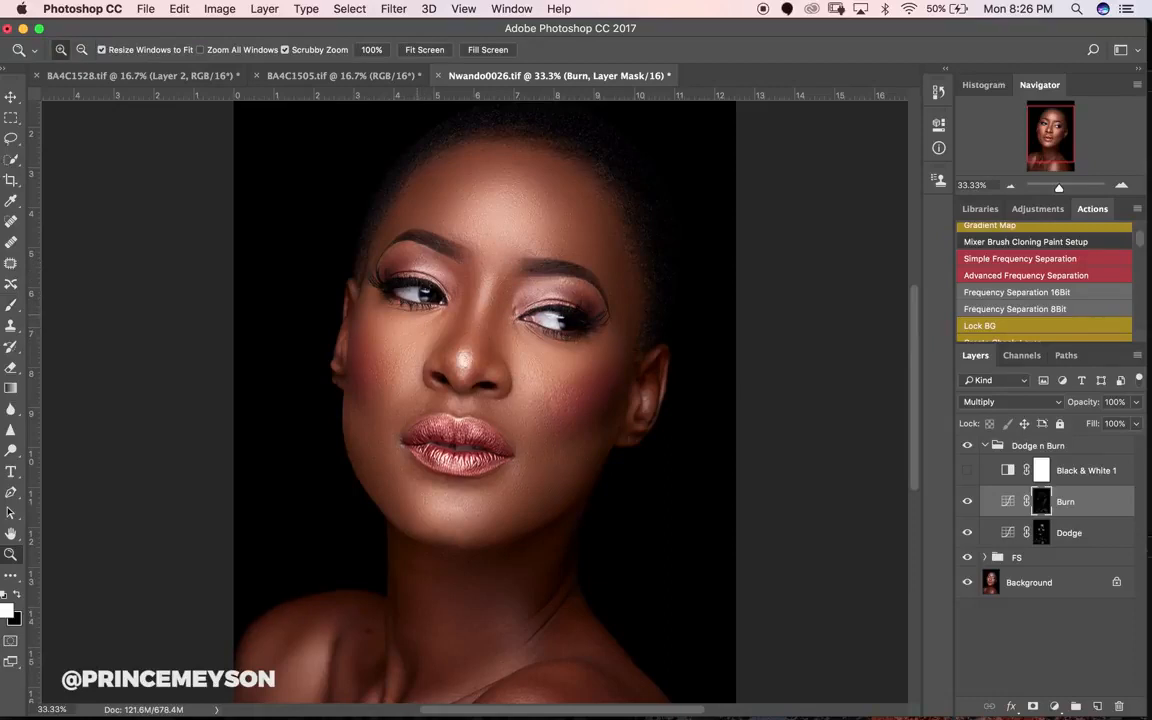
{"action": "left_click", "coordinate": [418, 322], "text": "super"}
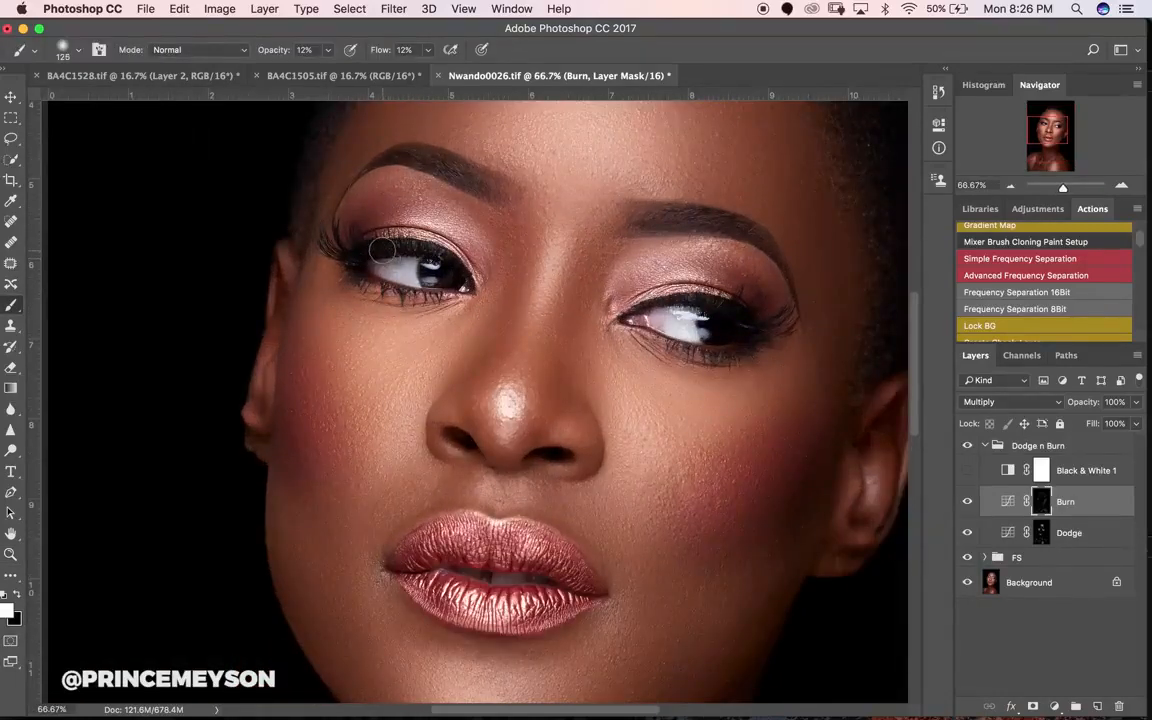
Burn the fine shadows around the eyes on the Burn mask, reducing the brush in stages to 15 px.
{"action": "key", "text": "bracketleft"}
{"action": "key", "text": "bracketleft"}
{"action": "key", "text": "bracketleft"}
{"action": "key", "text": "bracketleft"}
{"action": "key", "text": "bracketleft"}
{"action": "key", "text": "bracketleft"}
{"action": "key", "text": "bracketleft"}
{"action": "key", "text": "bracketright"}
{"action": "key", "text": "bracketright"}
{"action": "key", "text": "bracketright"}
{"action": "key", "text": "bracketleft"}
{"action": "key", "text": "bracketleft"}
{"action": "key", "text": "bracketleft"}
{"action": "key", "text": "bracketright"}
{"action": "key", "text": "bracketleft"}
{"action": "key", "text": "bracketleft"}
{"action": "key", "text": "bracketleft"}
{"action": "key", "text": "bracketleft"}
{"action": "key", "text": "bracketleft"}
{"action": "key", "text": "bracketleft"}
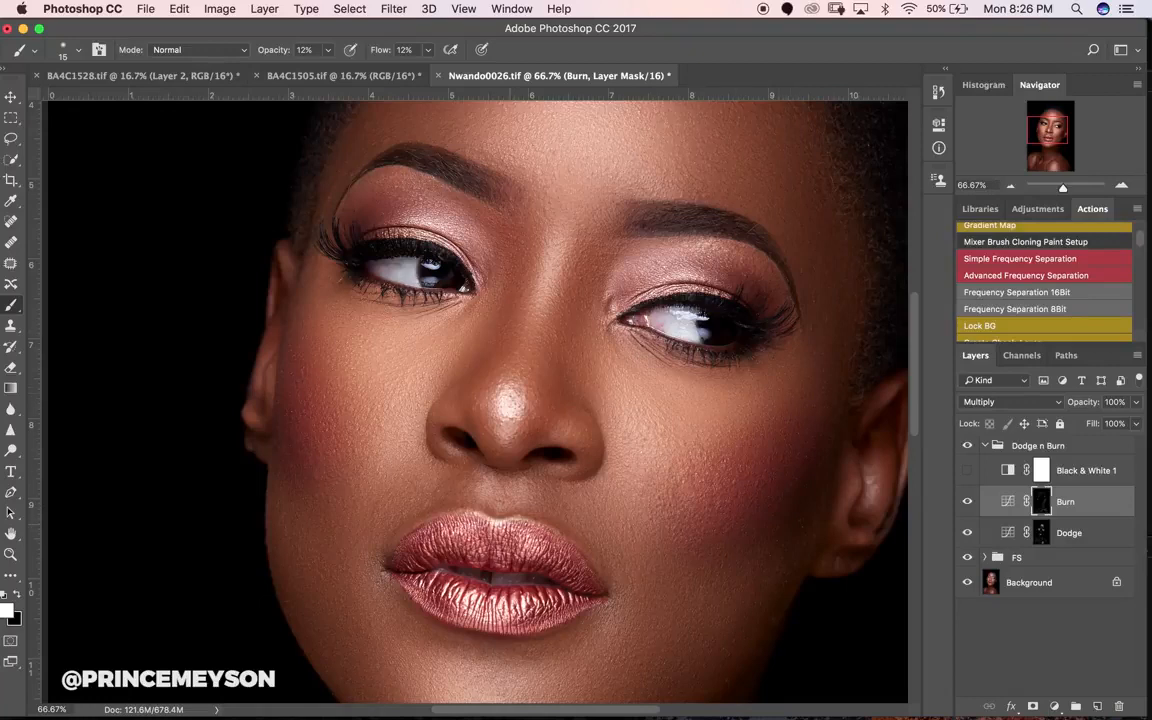
Continue burning the facial shadows on the Burn mask, enlarging the brush in stages to 80 px.
{"action": "key", "text": "bracketright"}
{"action": "key", "text": "bracketright"}
{"action": "key", "text": "bracketright"}
{"action": "key", "text": "bracketright"}
{"action": "key", "text": "bracketleft"}
{"action": "key", "text": "bracketright"}
{"action": "key", "text": "bracketright"}
{"action": "key", "text": "bracketright"}
{"action": "key", "text": "bracketright"}
{"action": "key", "text": "bracketright"}
{"action": "key", "text": "bracketright"}
Burn the small uneven patches on the cheek beside the ear with the brush reduced to 50 px.
{"action": "scroll", "coordinate": [478, 400], "scroll_direction": "right", "scroll_amount": 7}
{"action": "scroll", "coordinate": [478, 400], "scroll_direction": "down", "scroll_amount": 2}
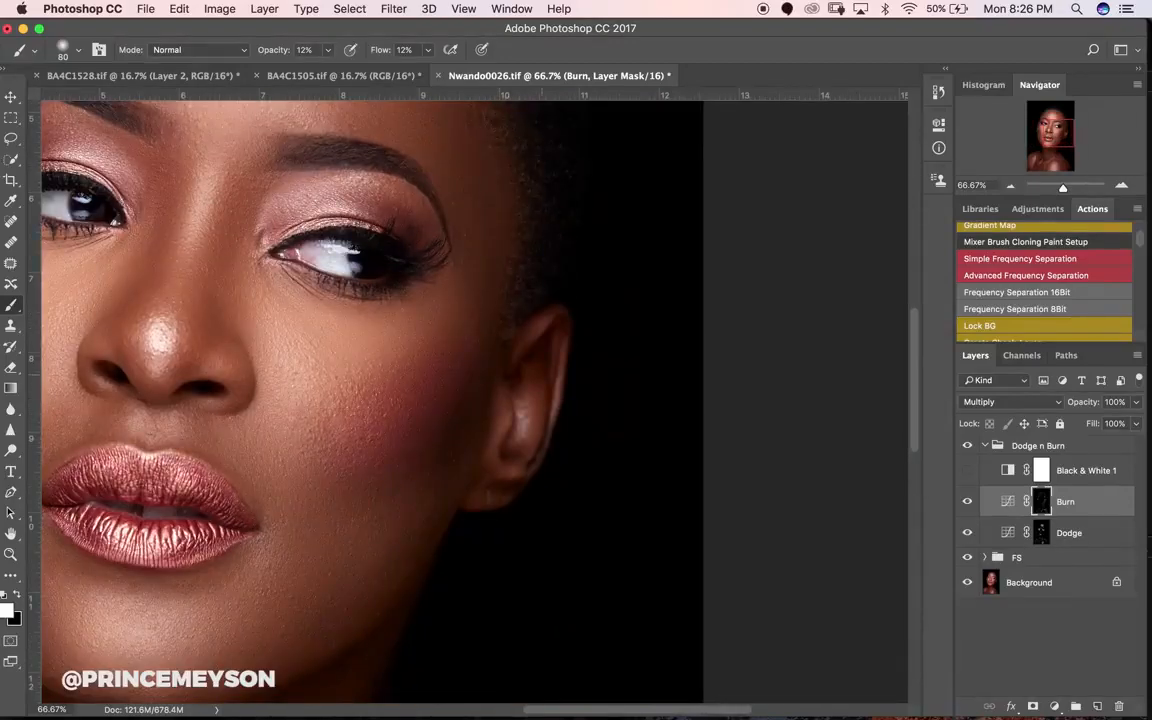
{"action": "key", "text": "bracketleft"}
{"action": "key", "text": "bracketleft"}
{"action": "key", "text": "bracketright"}
{"action": "key", "text": "bracketleft"}
{"action": "key", "text": "bracketleft"}
{"action": "left_click_drag", "start_coordinate": [220, 385], "coordinate": [526, 450]}
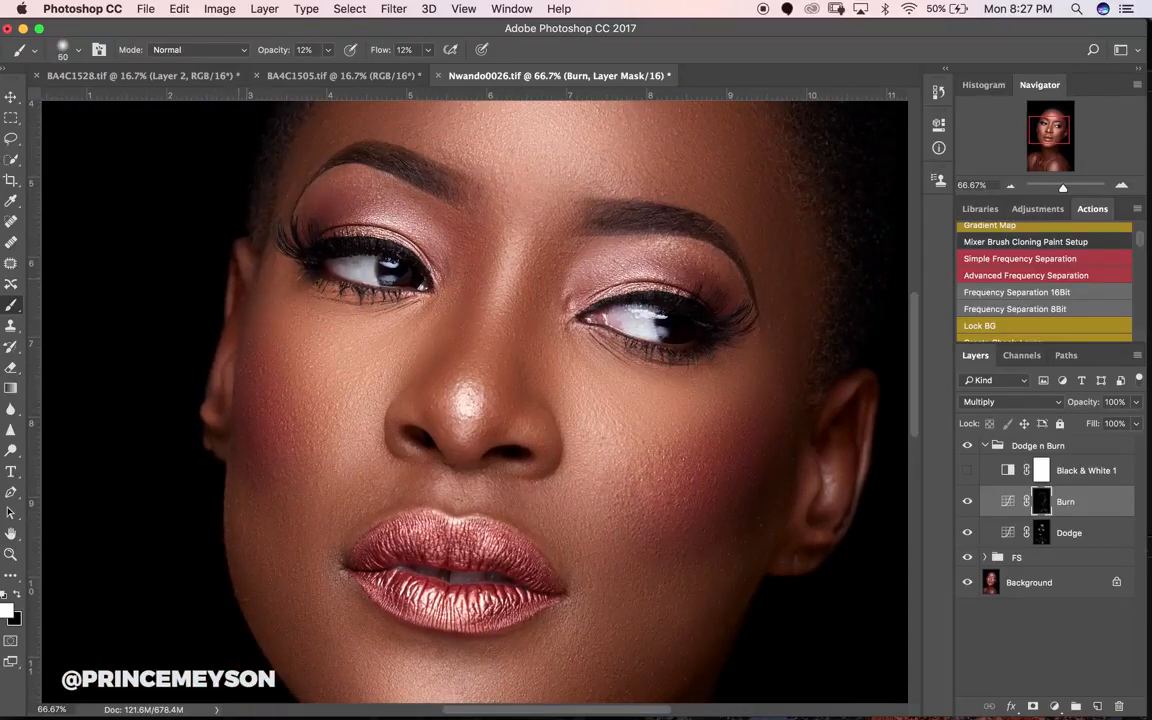
Compare the whole portrait at 16.67% with and without the Dodge n Burn group.
{"action": "key", "text": "z"}
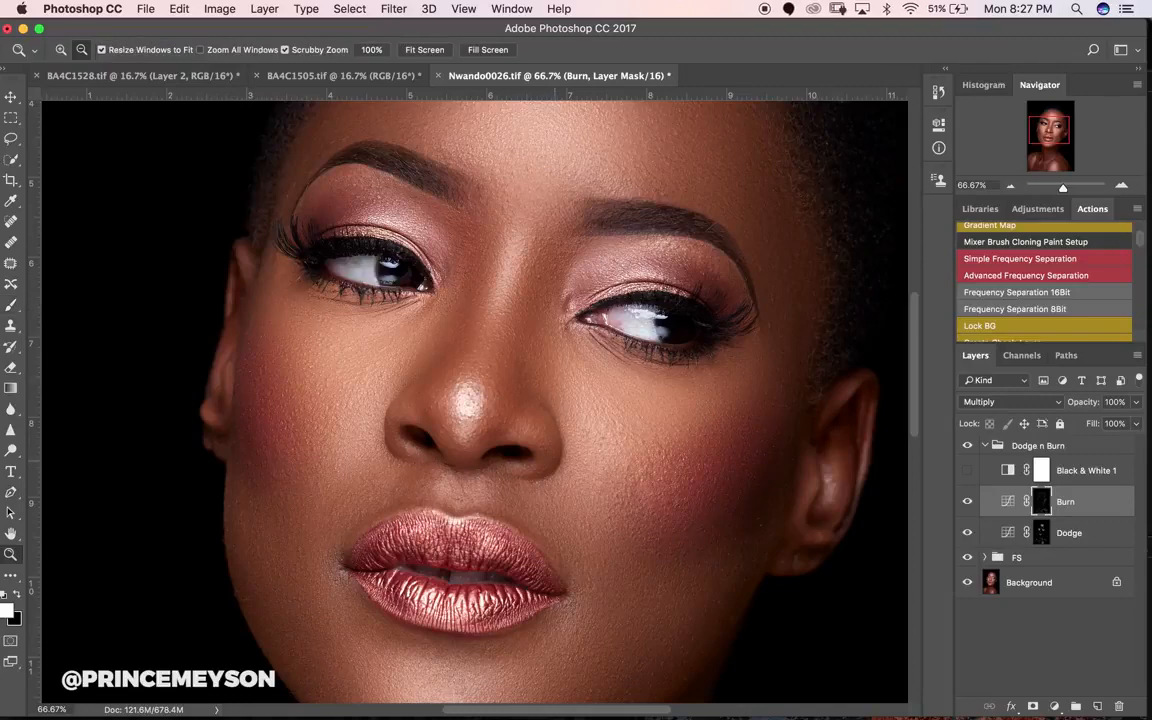
{"action": "key", "text": "super+minus"}
{"action": "key", "text": "super+minus"}
{"action": "key", "text": "super+minus"}
{"action": "key", "text": "super+minus"}
{"action": "key", "text": "b"}
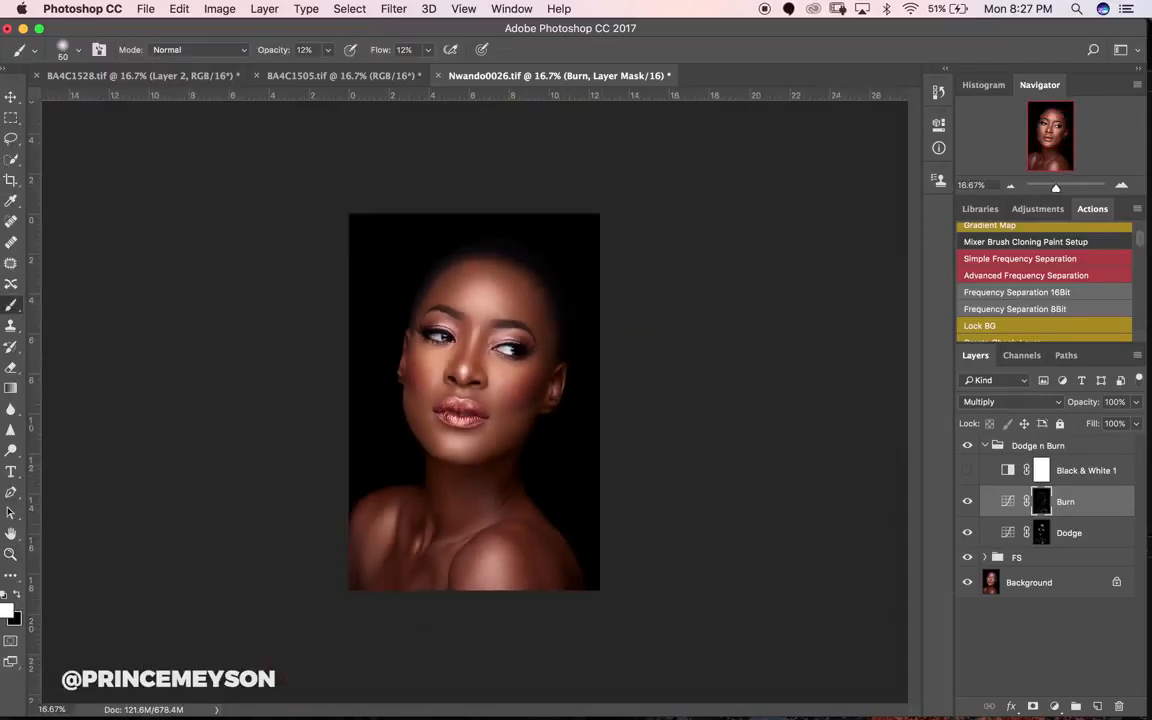
{"action": "left_click", "coordinate": [967, 446]}
{"action": "left_click", "coordinate": [967, 446]}
Examine the face more closely, and check the Dodge n Burn group's before and after at 25%.
{"action": "key", "text": "z"}
{"action": "key", "text": "super+plus"}
{"action": "key", "text": "super+plus"}
{"action": "key", "text": "b"}
{"action": "left_click_drag", "start_coordinate": [519, 424], "coordinate": [572, 271]}
{"action": "key", "text": "z"}
{"action": "key", "text": "super+minus"}
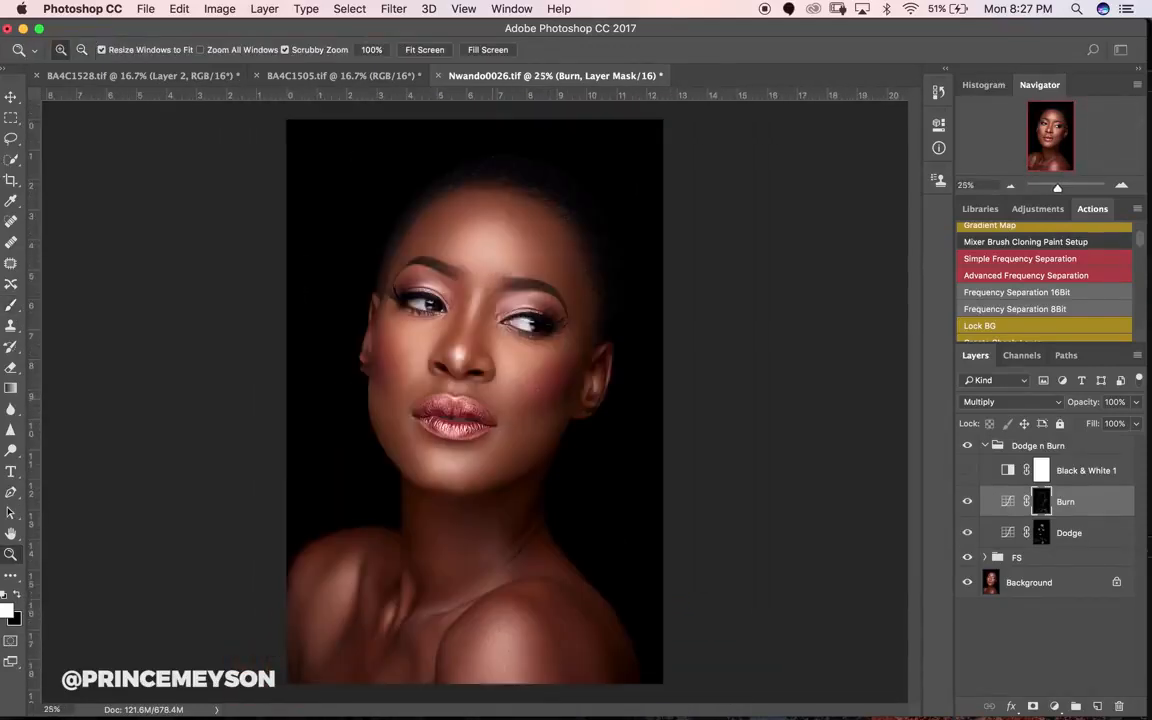
{"action": "key", "text": "b"}
{"action": "left_click", "coordinate": [967, 446]}
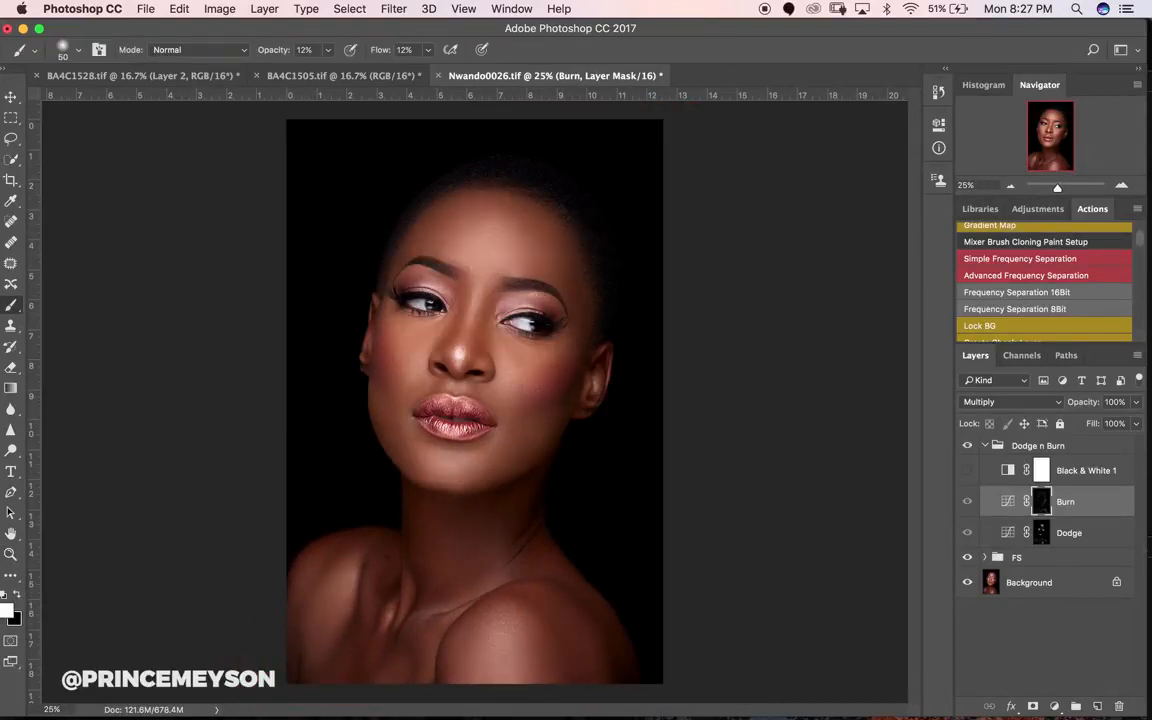
{"action": "left_click", "coordinate": [967, 446]}
Collapse the Dodge n Burn group and compare the portrait with the Dodge n Burn and FS groups hidden and shown.
{"action": "left_click", "coordinate": [1038, 446]}
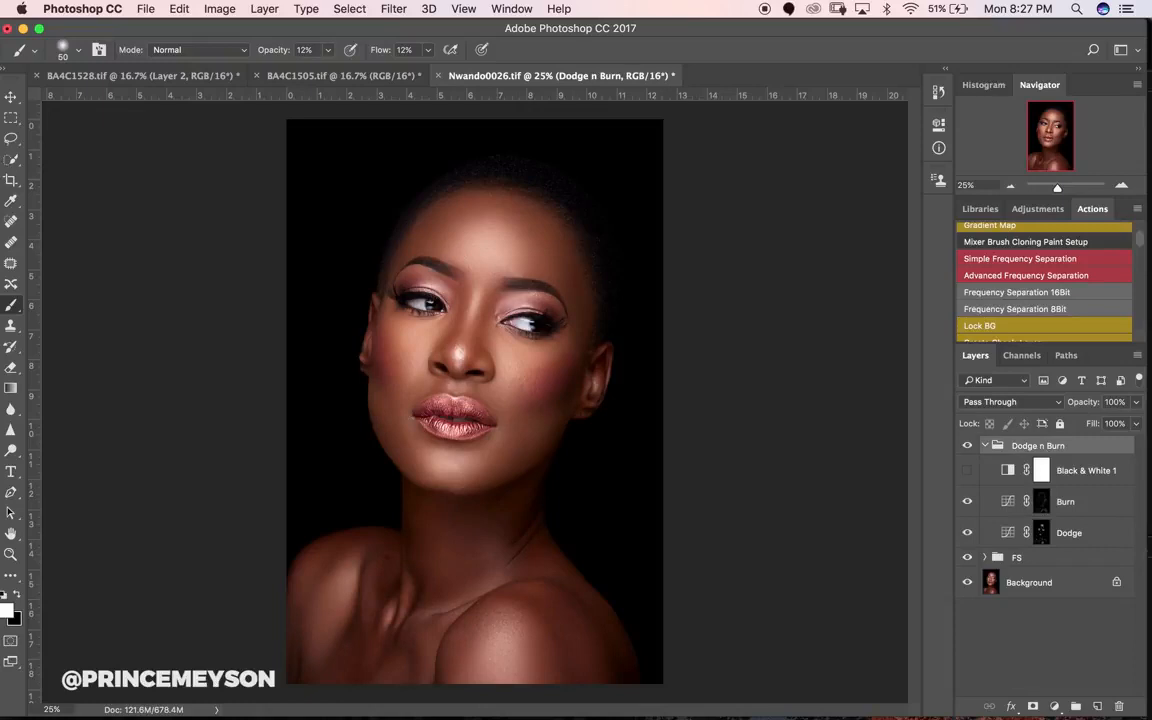
{"action": "left_click", "coordinate": [985, 446]}
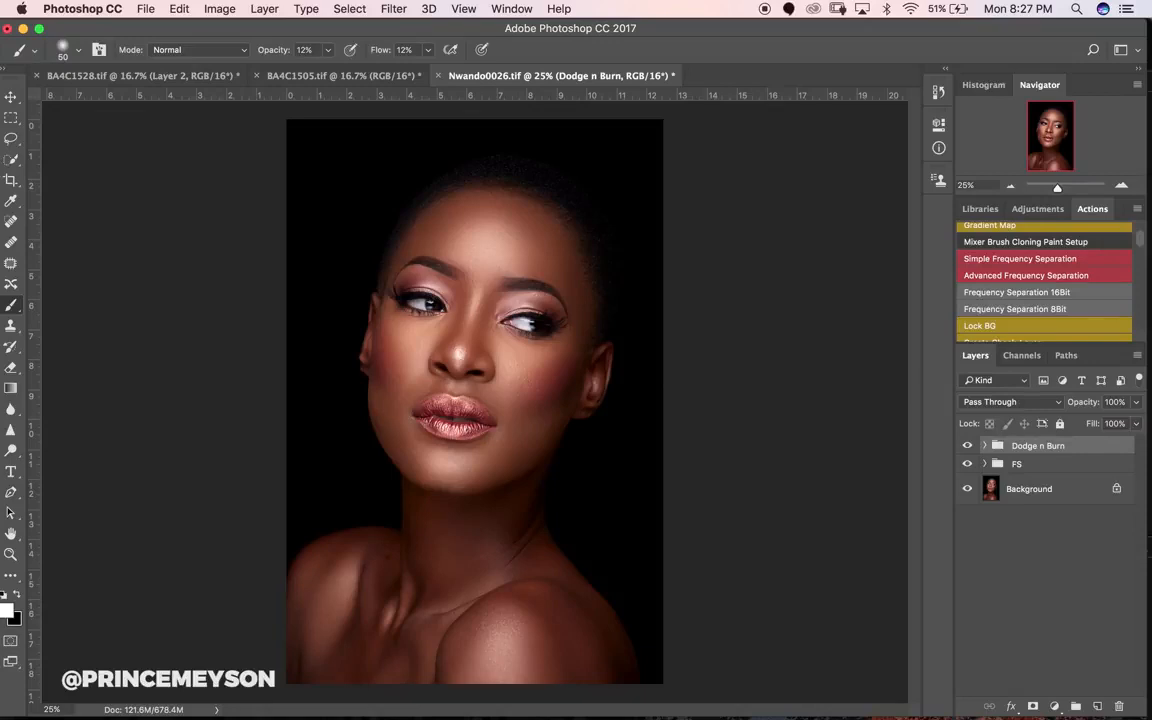
{"action": "left_click", "coordinate": [967, 446]}
{"action": "left_click", "coordinate": [967, 446]}
{"action": "left_click_drag", "start_coordinate": [967, 446], "coordinate": [967, 464]}
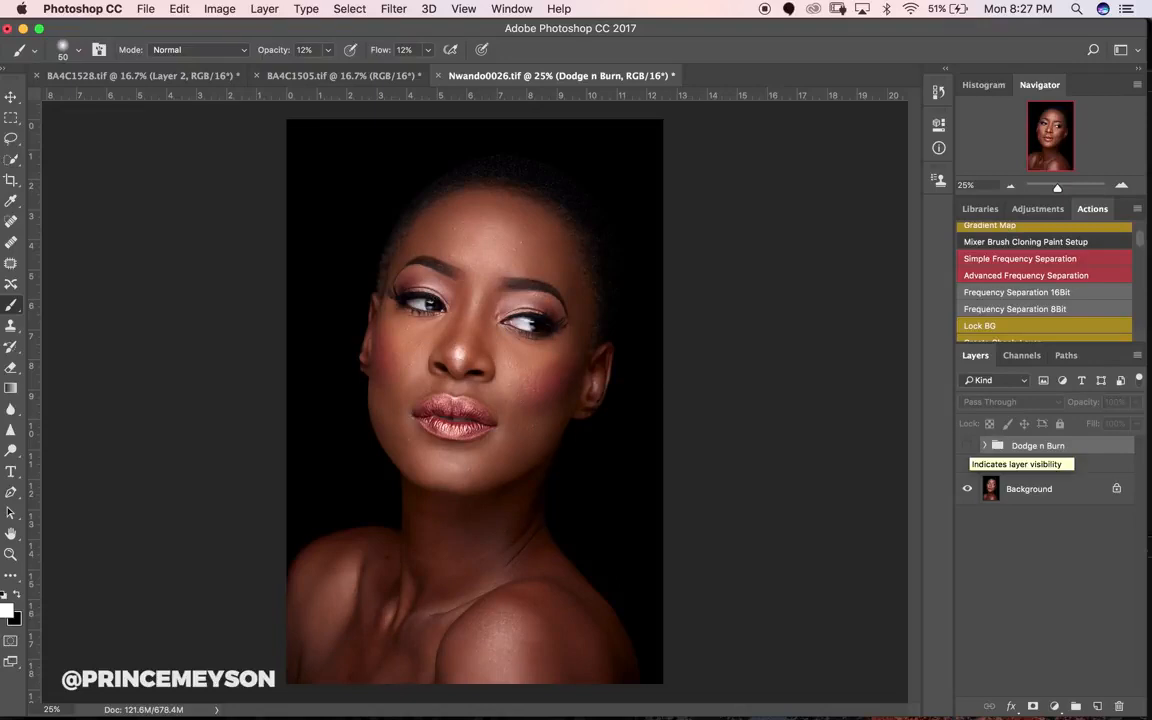
{"action": "left_click", "coordinate": [967, 464]}
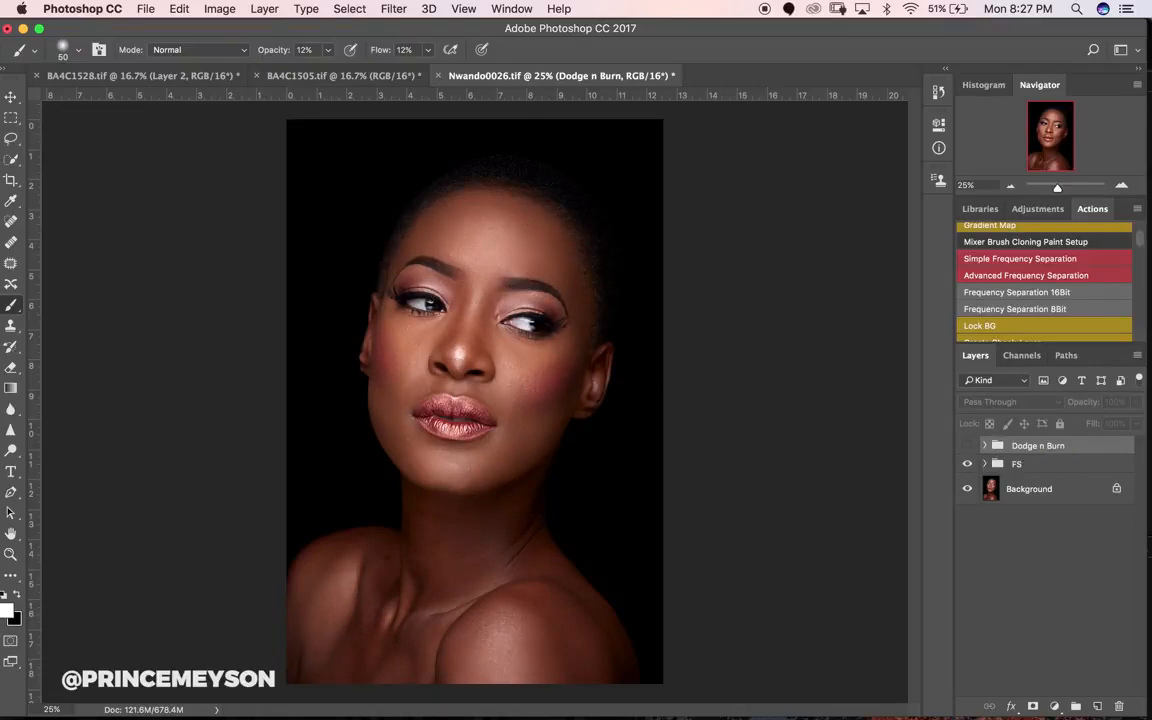
{"action": "left_click", "coordinate": [967, 446]}
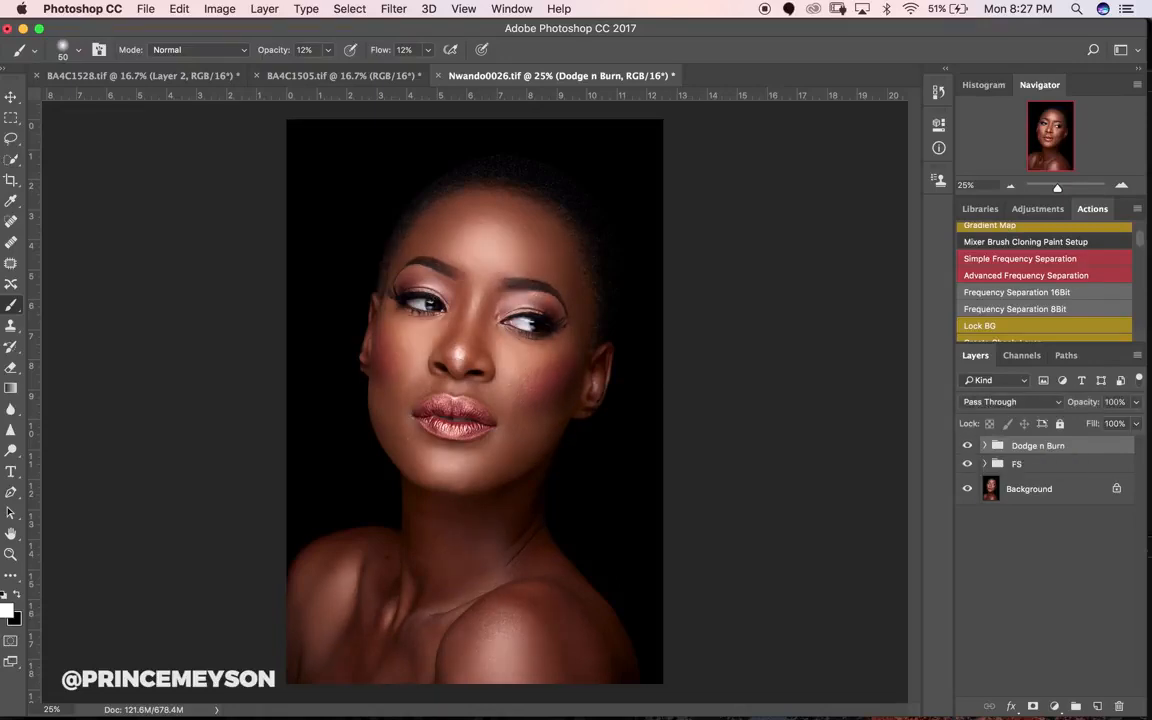
Check the Dodge n Burn group's before and after again, and review the finished portrait at 12.5%.
{"action": "left_click", "coordinate": [967, 446]}
{"action": "left_click", "coordinate": [967, 446]}
{"action": "left_click", "coordinate": [967, 446]}
{"action": "left_click", "coordinate": [967, 446]}
{"action": "key", "text": "z"}
{"action": "key", "text": "super+minus"}
{"action": "key", "text": "super+minus"}
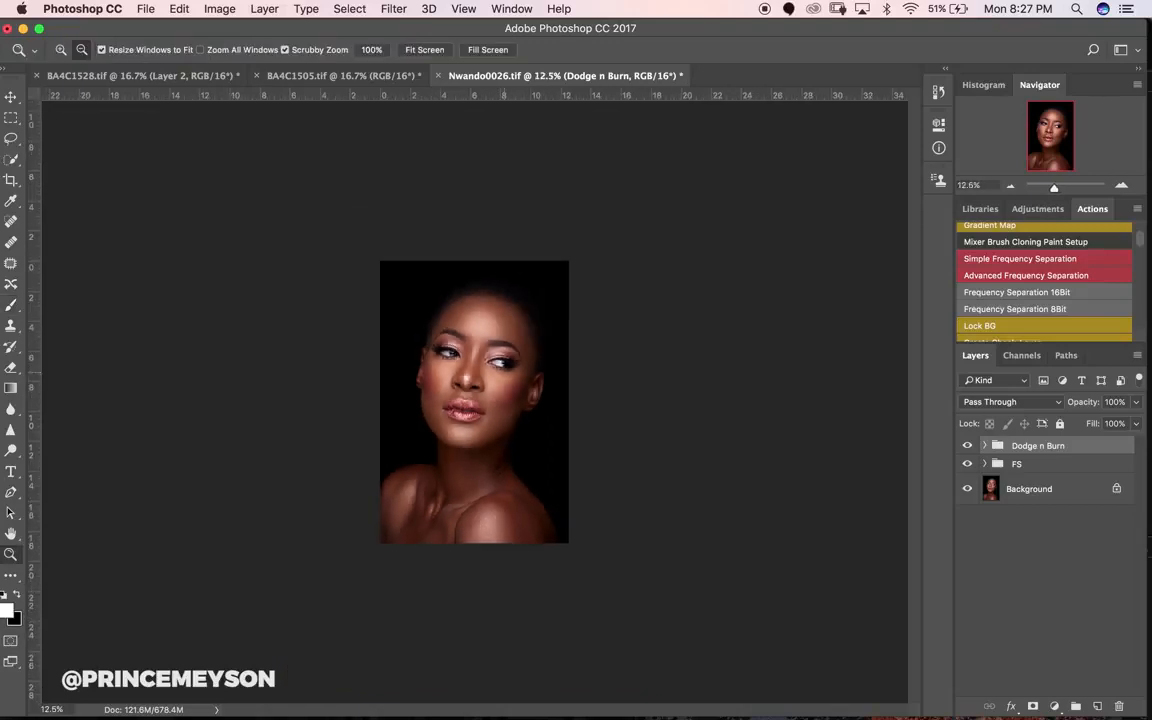
{"action": "key", "text": "b"}
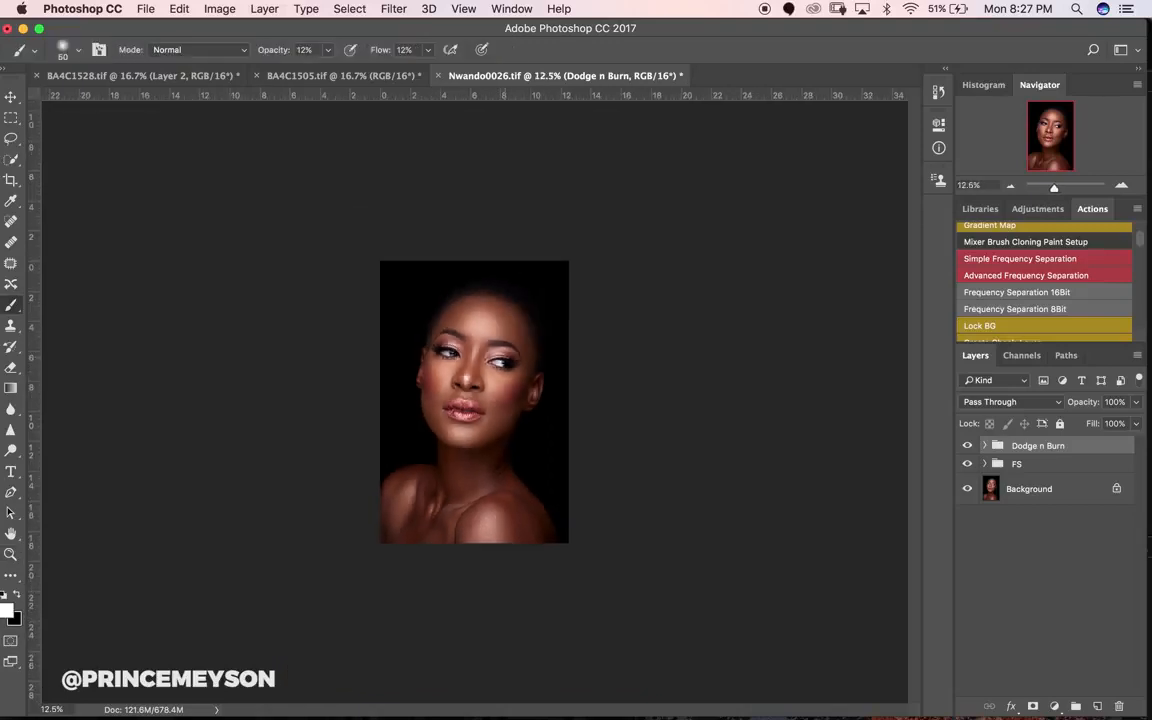